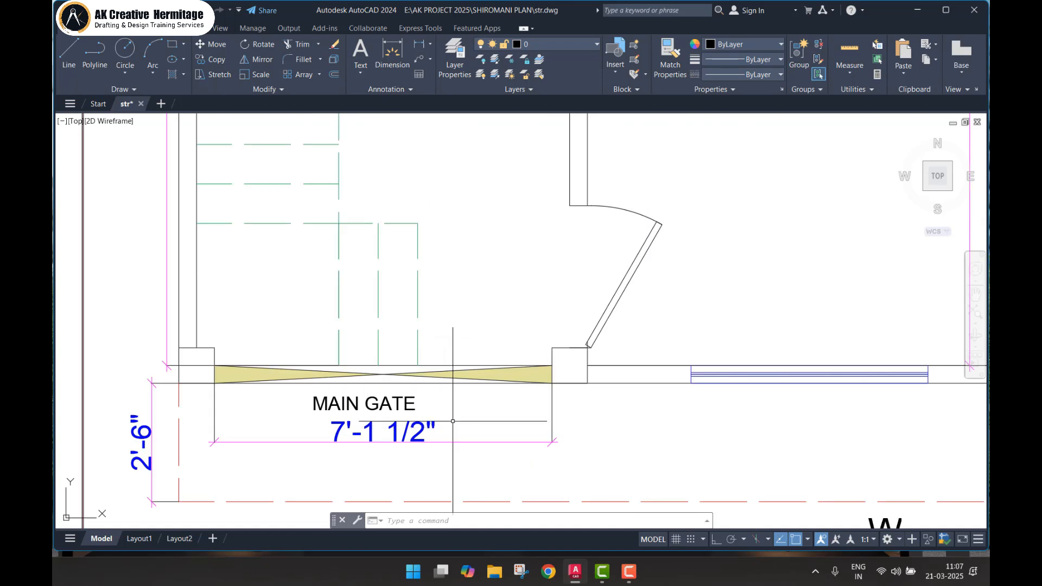
- Examine the ground floor plan, from the main gate and porch up to the bedroom and toilet
{"action": "middle_click_drag", "start_coordinate": [469, 297], "coordinate": [469, 344]}
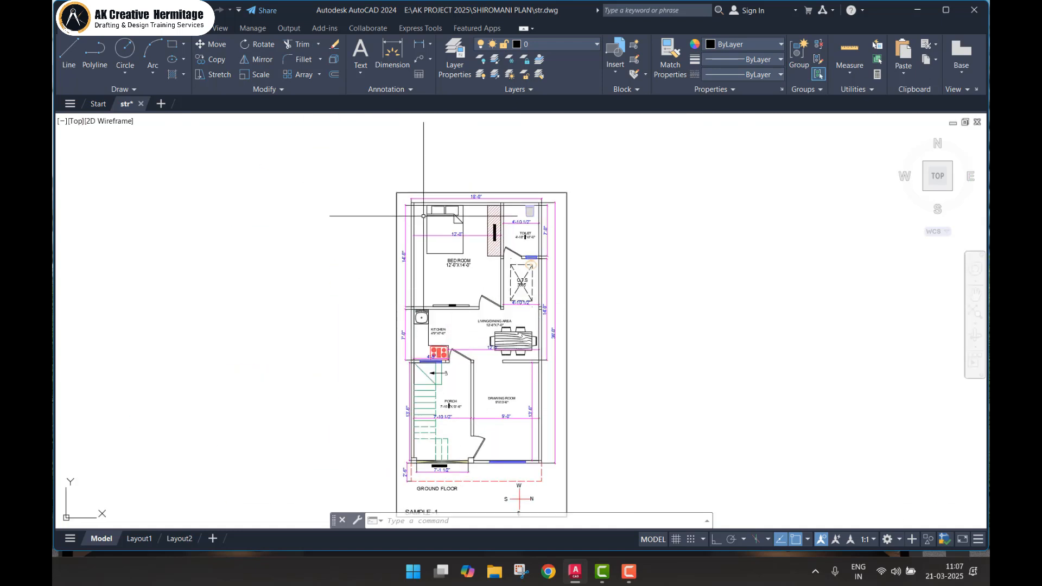
{"action": "scroll", "coordinate": [423, 201], "scroll_direction": "up", "scroll_amount": 4}
{"action": "scroll", "coordinate": [712, 212], "scroll_direction": "down", "scroll_amount": 4}
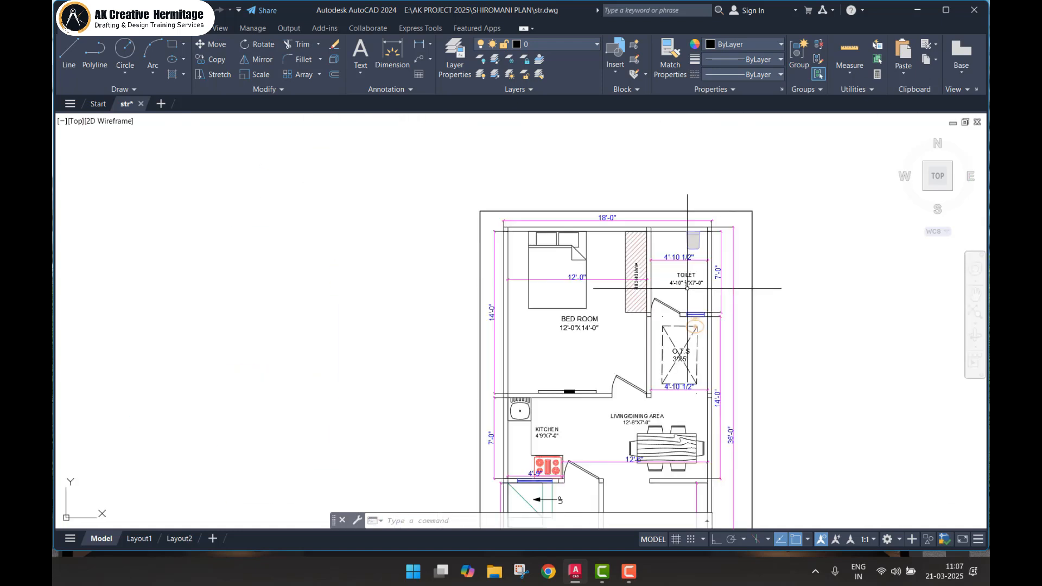
{"action": "mouse_move", "coordinate": [593, 400]}
{"action": "middle_mouse_down"}
{"action": "mouse_move", "coordinate": [437, 346]}
{"action": "mouse_move", "coordinate": [388, 317]}
{"action": "middle_mouse_up"}
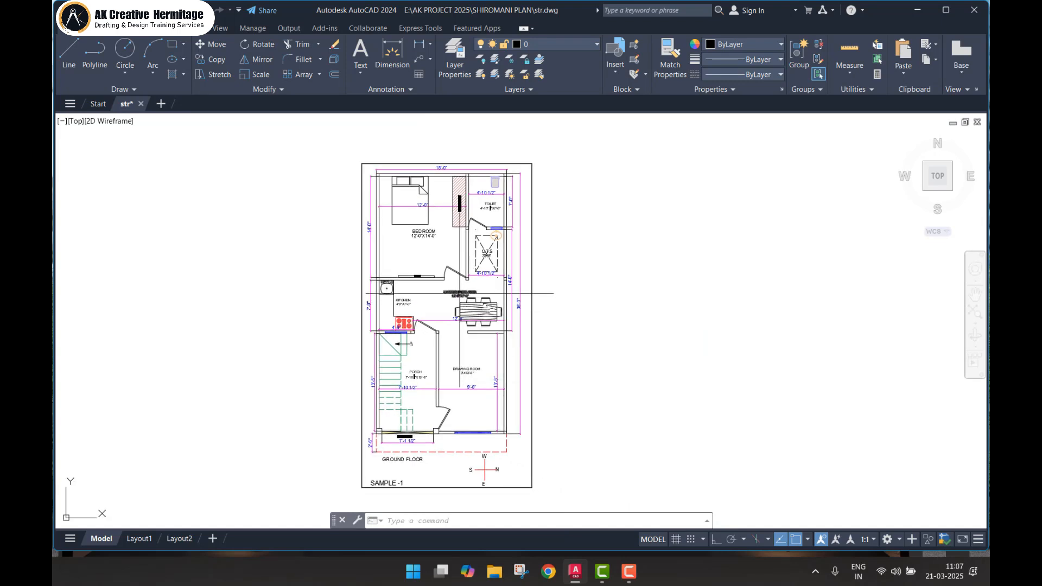
{"action": "mouse_move", "coordinate": [459, 293]}
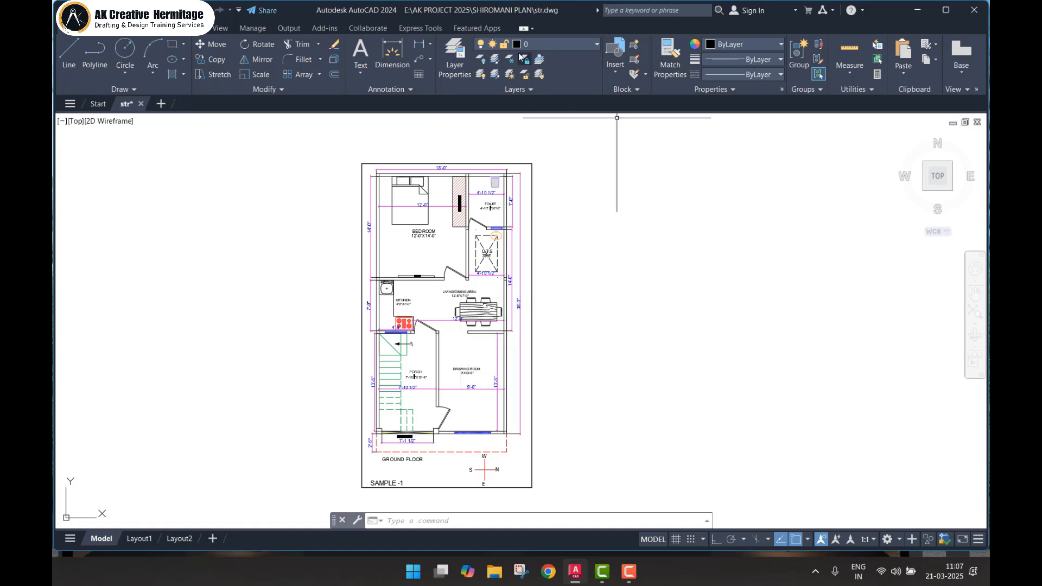
{"action": "middle_click_drag", "start_coordinate": [407, 335], "coordinate": [398, 313]}
{"action": "scroll", "coordinate": [426, 196], "scroll_direction": "up", "scroll_amount": 6}
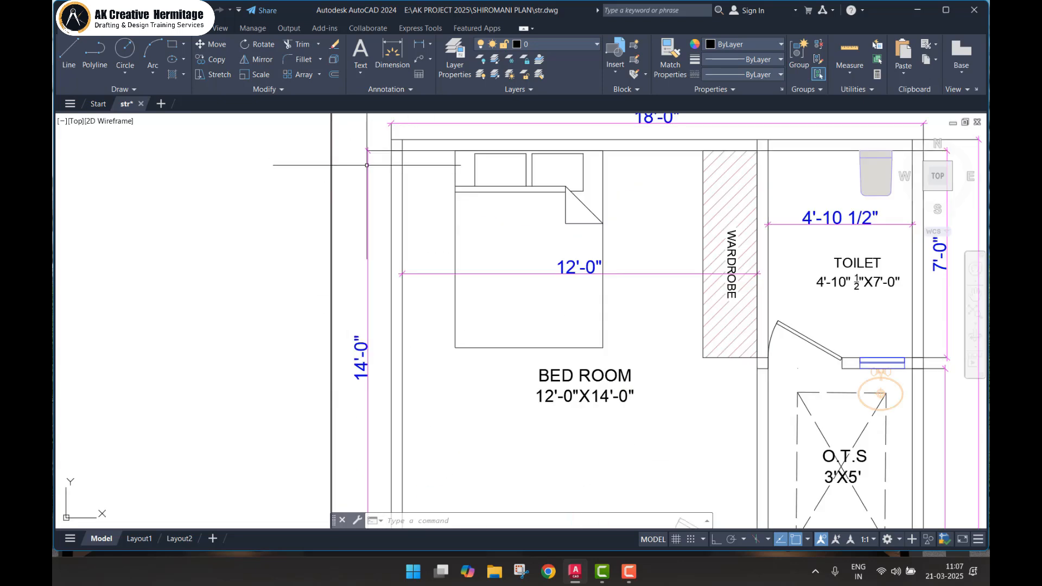
{"action": "scroll", "coordinate": [391, 185], "scroll_direction": "down", "scroll_amount": 6}
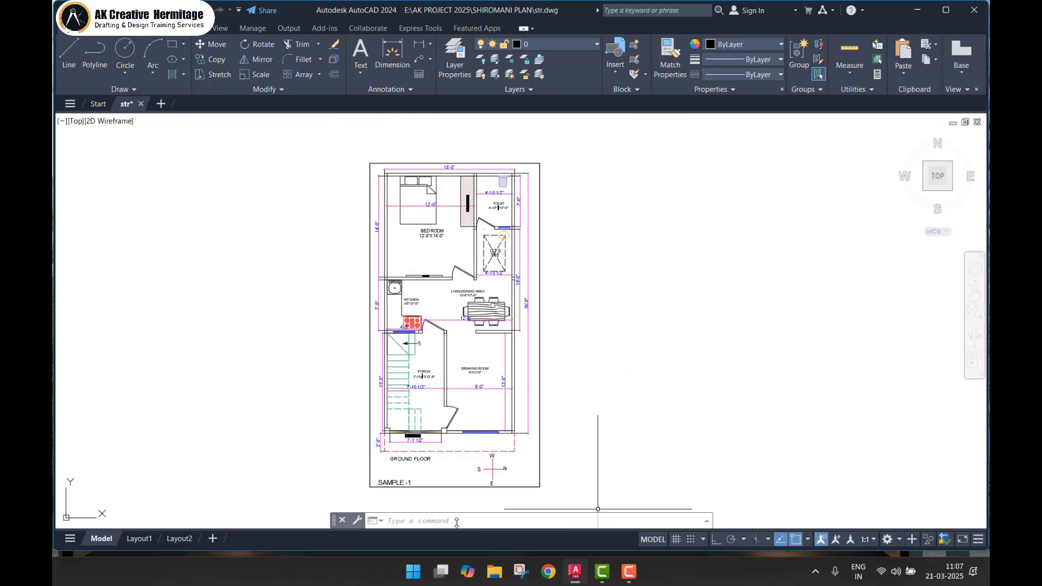
{"action": "left_click", "coordinate": [622, 568]}
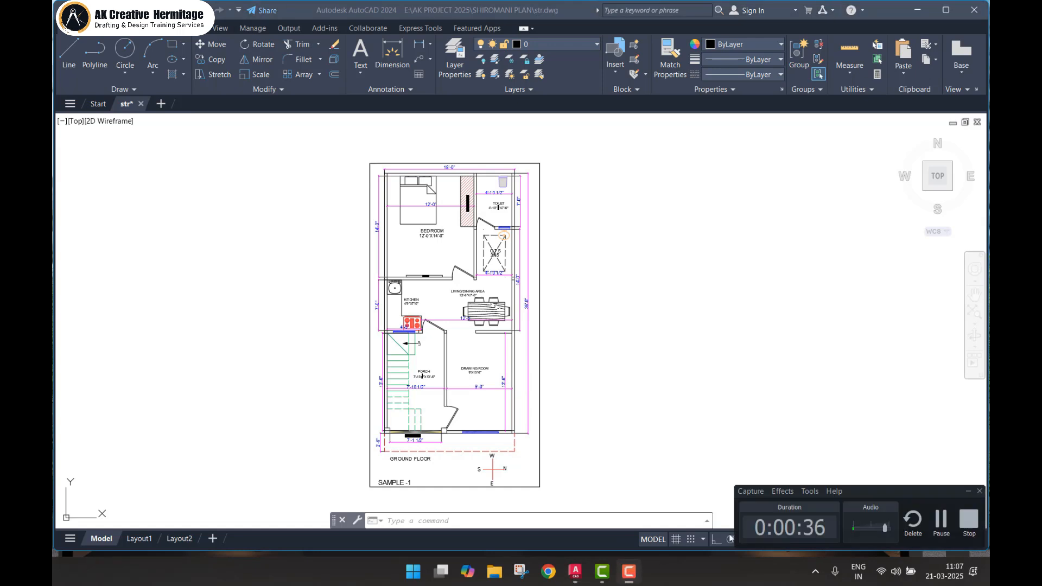
{"action": "left_click", "coordinate": [943, 524]}
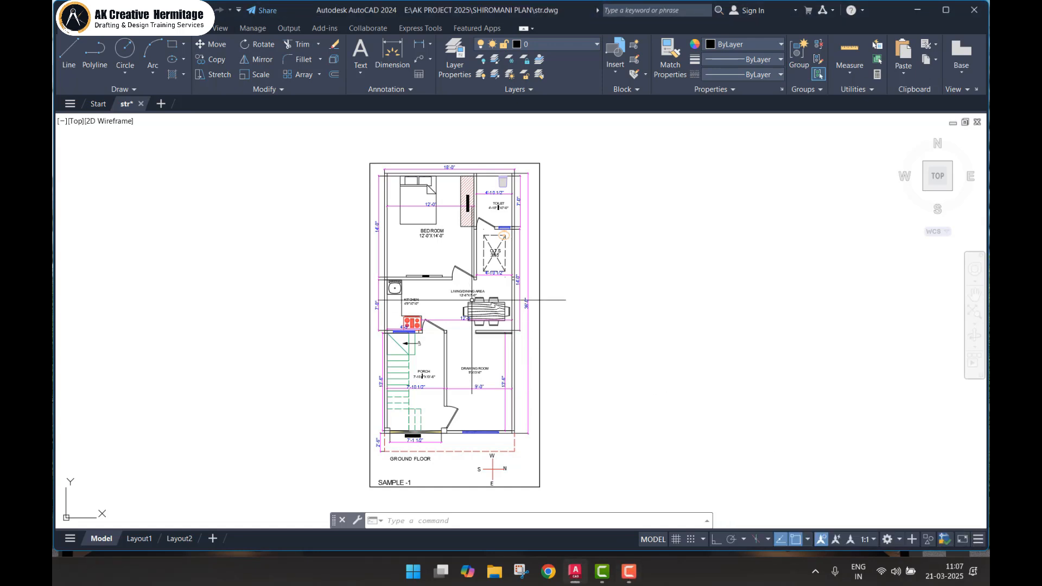
- Copy the entire framed ground floor plan to an empty area beside the original, using the frame's lower-left corner as base point
{"action": "middle_click_drag", "start_coordinate": [471, 300], "coordinate": [462, 282]}
{"action": "key", "text": "Escape"}
{"action": "key", "text": "Escape"}
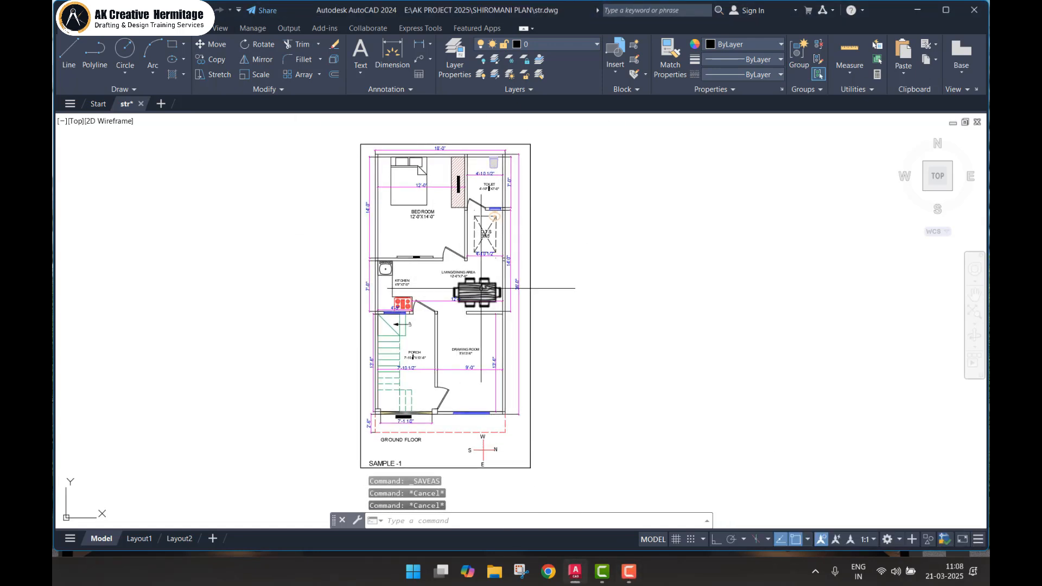
{"action": "key", "text": "Return"}
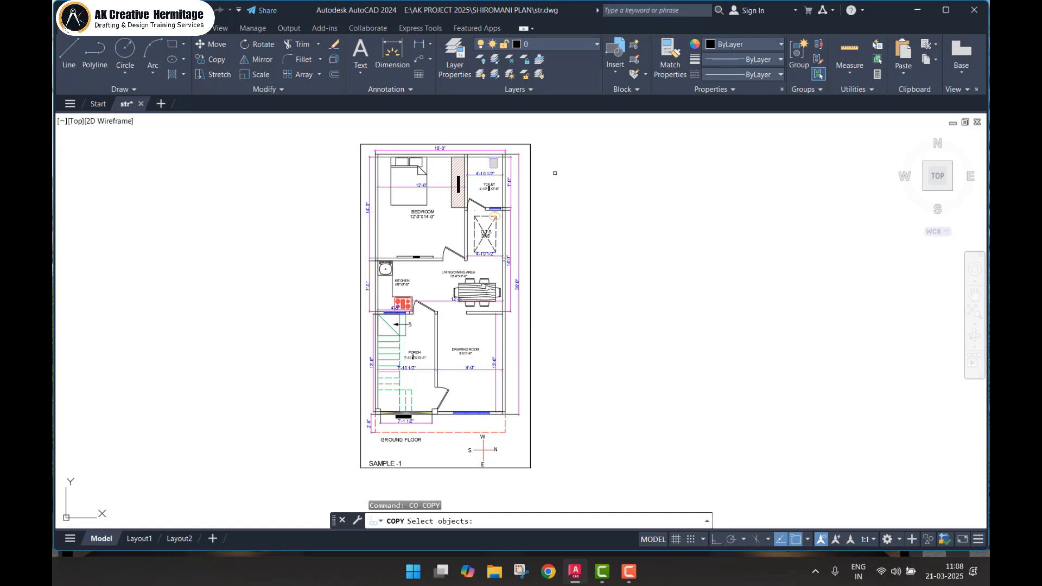
{"action": "left_click", "coordinate": [356, 466]}
{"action": "key", "text": "Return"}
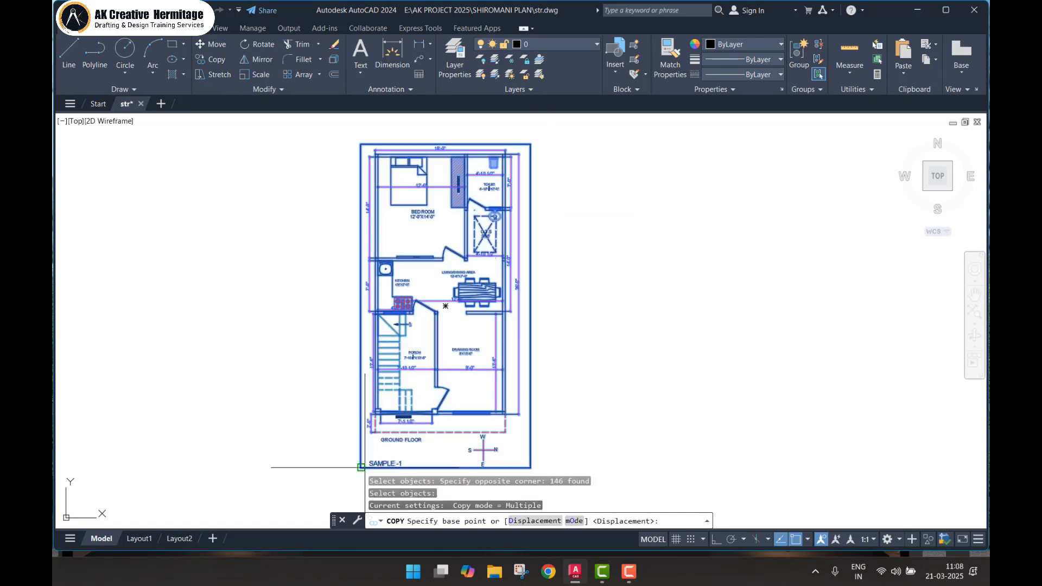
{"action": "left_click", "coordinate": [361, 468]}
{"action": "left_click", "coordinate": [587, 467]}
{"action": "key", "text": "Escape"}
{"action": "key", "text": "Escape"}
- Erase the sheet border, compass, GROUND FLOOR and SAMPLE -1 titles, dashed outline and front dimensions from the copied plan
{"action": "scroll", "coordinate": [537, 282], "scroll_direction": "up", "scroll_amount": 4}
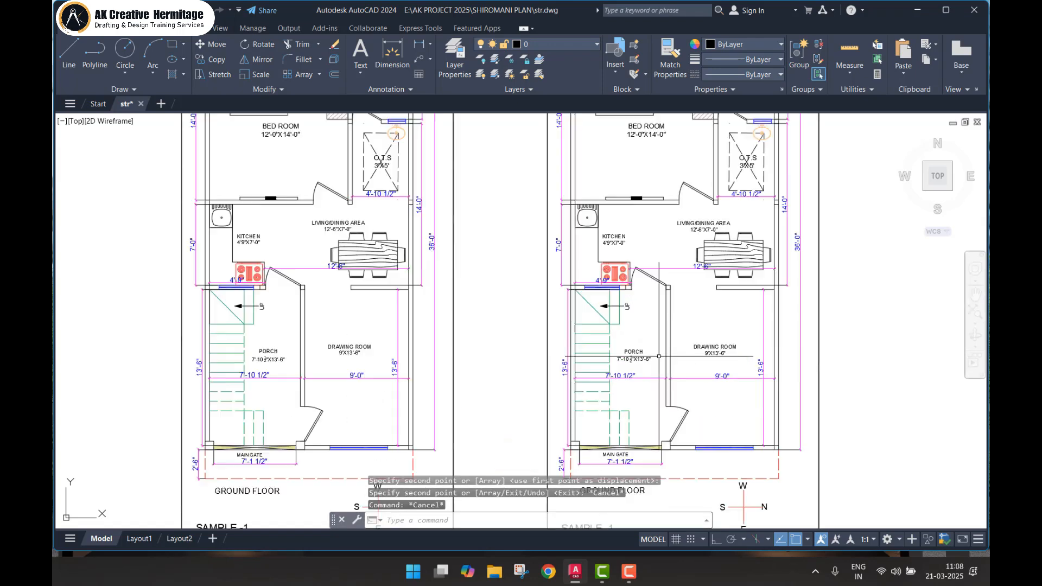
{"action": "middle_click_drag", "start_coordinate": [531, 400], "coordinate": [508, 282]}
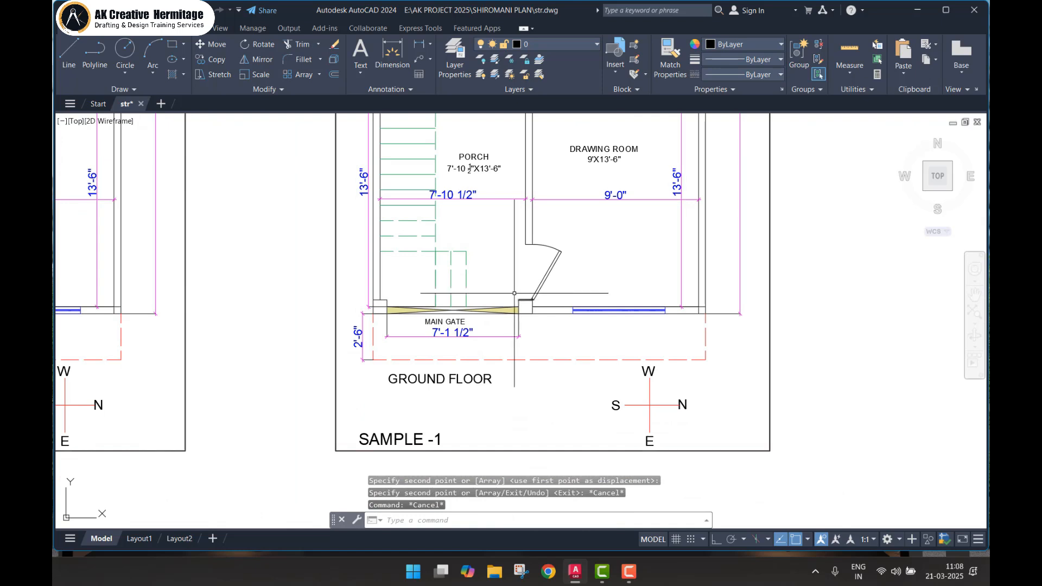
{"action": "scroll", "coordinate": [514, 293], "scroll_direction": "down", "scroll_amount": 2}
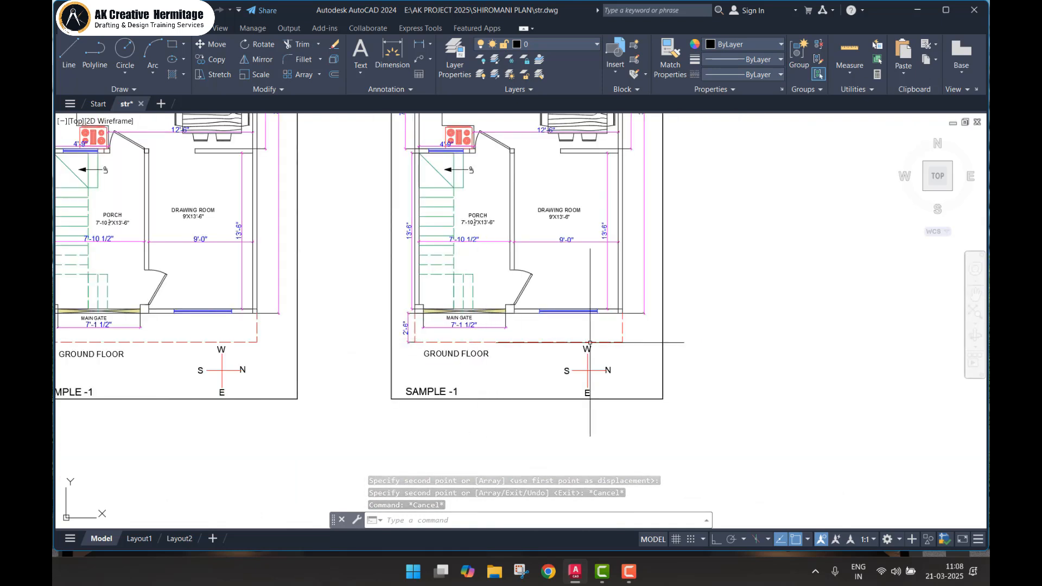
{"action": "left_click", "coordinate": [641, 326]}
{"action": "left_click", "coordinate": [410, 403]}
{"action": "type", "text": "e"}
{"action": "key", "text": "Return"}
- Erase the staircase, PORCH label and porch width dimension from the copied plan
{"action": "mouse_move", "coordinate": [470, 207]}
{"action": "middle_mouse_down"}
{"action": "mouse_move", "coordinate": [449, 262]}
{"action": "mouse_move", "coordinate": [448, 349]}
{"action": "middle_mouse_up"}
{"action": "left_click", "coordinate": [469, 296]}
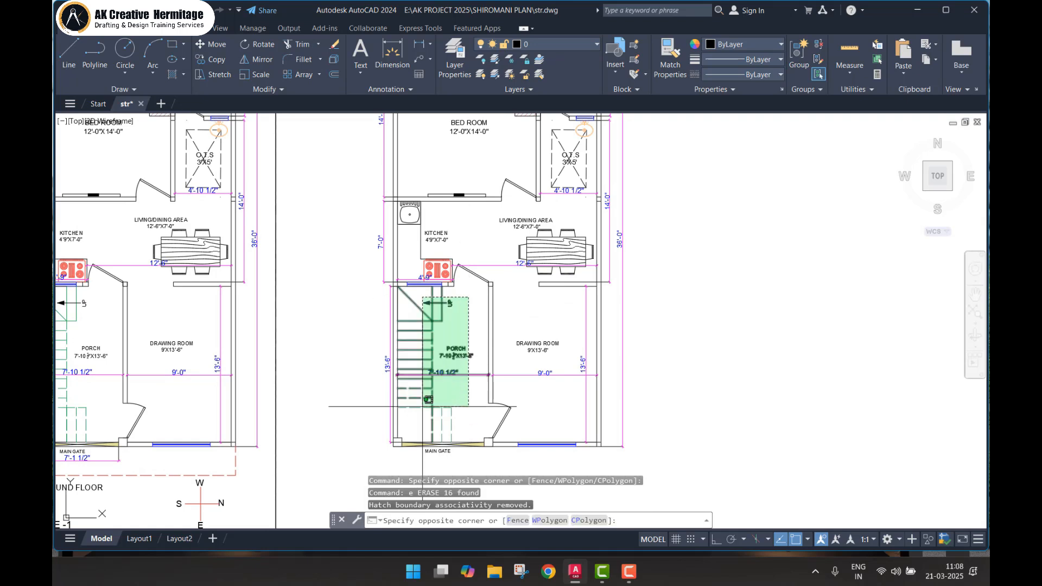
{"action": "left_click", "coordinate": [407, 425]}
{"action": "type", "text": "e"}
{"action": "key", "text": "Return"}
- Erase the porch, kitchen and bedroom length dimensions outside the west-facing stair side of the copied plan's outer wall
{"action": "left_click", "coordinate": [389, 356]}
{"action": "type", "text": "e"}
{"action": "key", "text": "Return"}
{"action": "middle_click_drag", "start_coordinate": [385, 271], "coordinate": [377, 343]}
{"action": "left_click", "coordinate": [378, 316]}
{"action": "type", "text": "e"}
{"action": "key", "text": "Return"}
{"action": "middle_click_drag", "start_coordinate": [362, 307], "coordinate": [370, 413]}
{"action": "left_click", "coordinate": [392, 323]}
{"action": "left_click", "coordinate": [373, 314]}
{"action": "type", "text": "e"}
{"action": "key", "text": "Return"}
- Erase the 18'-0" overall width dimension above the copied plan
{"action": "left_click", "coordinate": [500, 199]}
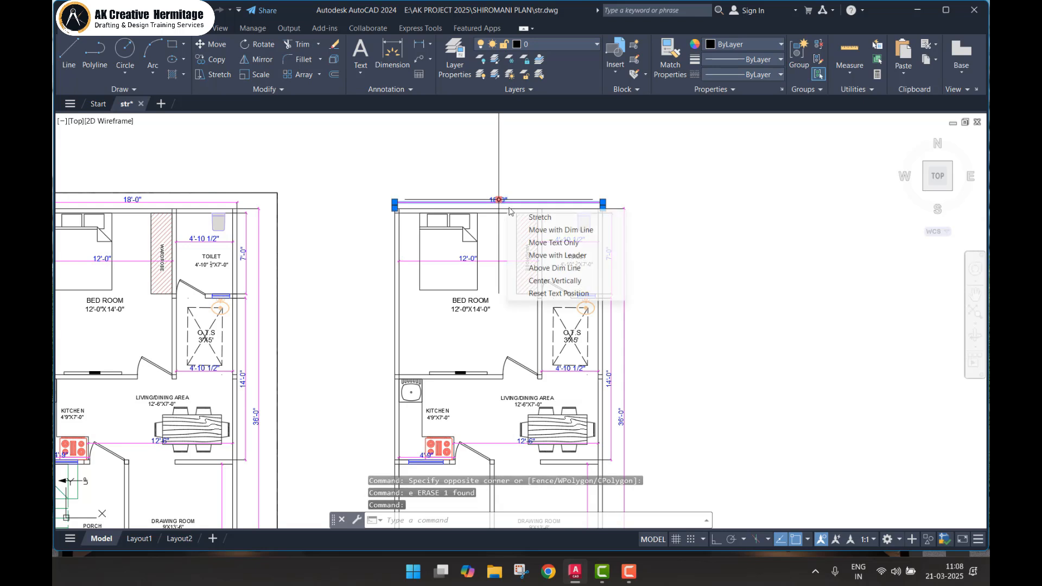
{"action": "key", "text": "Escape"}
{"action": "left_click", "coordinate": [499, 200]}
{"action": "type", "text": "e"}
{"action": "key", "text": "Return"}
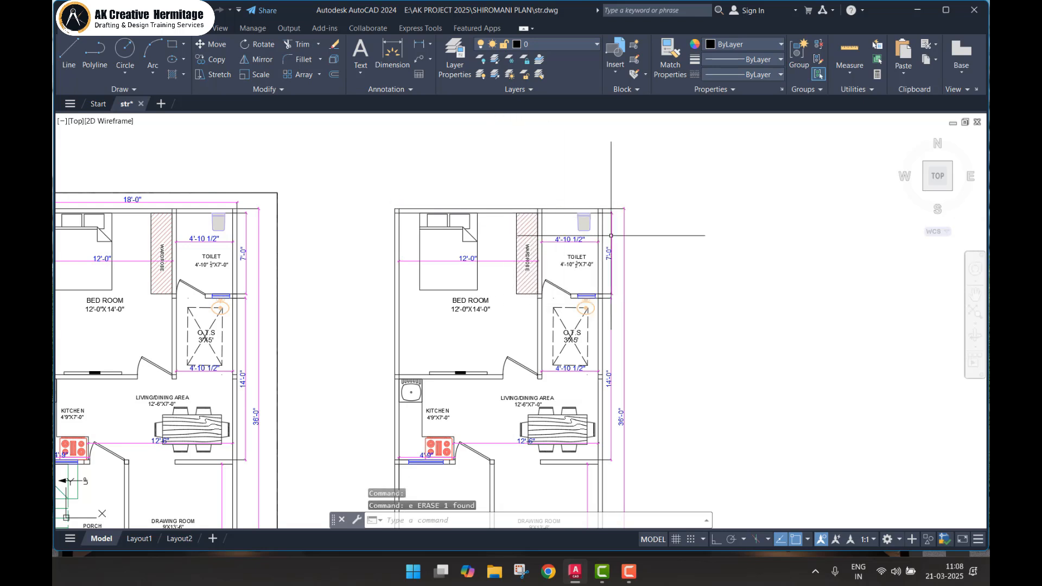
- Erase the 7'-0", 36'-0" and 14'-0" vertical dimensions outside the toilet-side wall of the copied plan
{"action": "left_click", "coordinate": [635, 193]}
{"action": "left_click", "coordinate": [608, 278]}
{"action": "type", "text": "e"}
{"action": "key", "text": "Return"}
{"action": "scroll", "coordinate": [608, 279], "scroll_direction": "down", "scroll_amount": 3}
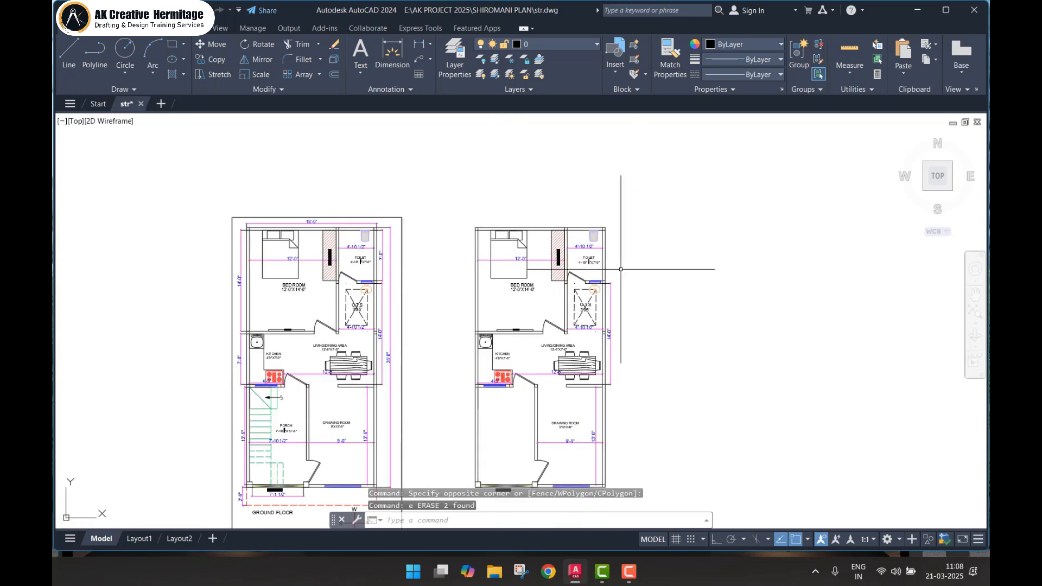
{"action": "left_click", "coordinate": [626, 273]}
{"action": "left_click", "coordinate": [615, 394]}
{"action": "type", "text": "e"}
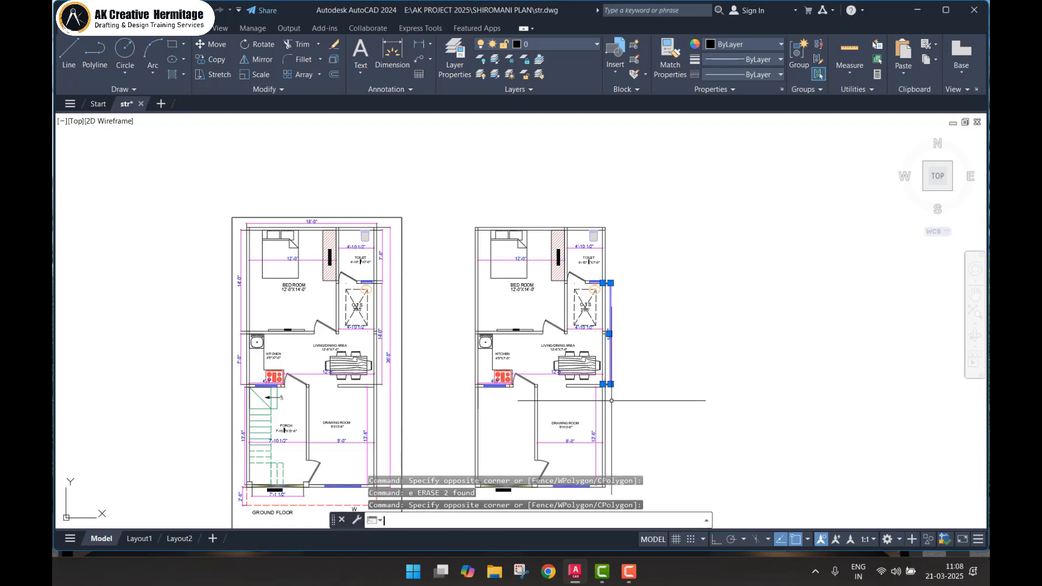
{"action": "key", "text": "Return"}
- Erase the drawing room's two dimensions and the living/dining area's width dimension from the copied plan
{"action": "scroll", "coordinate": [614, 363], "scroll_direction": "up", "scroll_amount": 5}
{"action": "left_click", "coordinate": [567, 311]}
{"action": "left_click", "coordinate": [554, 361]}
{"action": "type", "text": "e"}
{"action": "key", "text": "Return"}
{"action": "middle_click_drag", "start_coordinate": [502, 266], "coordinate": [510, 395]}
{"action": "left_click", "coordinate": [454, 286]}
{"action": "left_click", "coordinate": [448, 321]}
{"action": "type", "text": "e"}
{"action": "key", "text": "Return"}
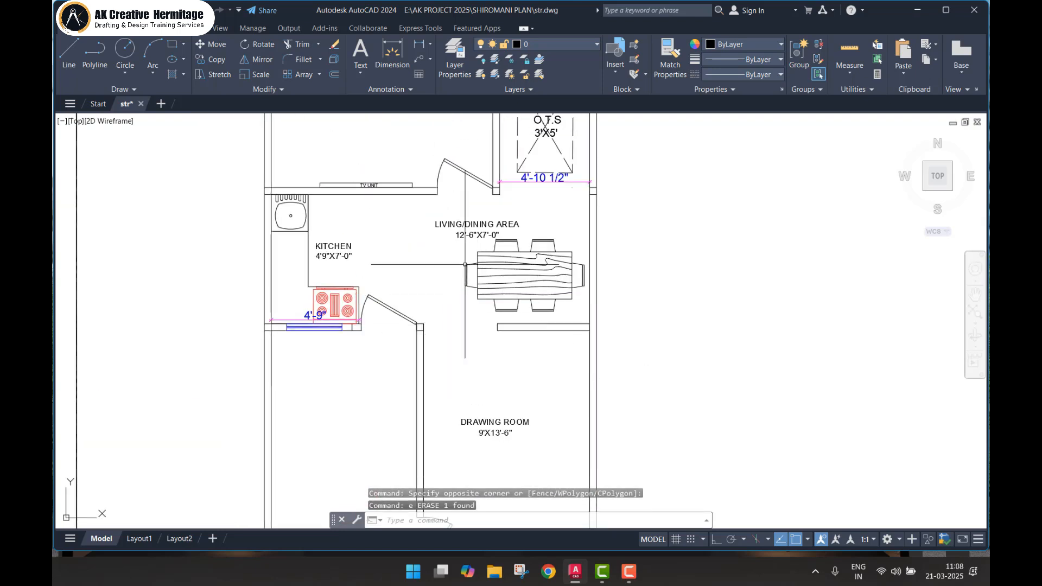
- Erase the O.T.S area's width dimension, dashed outline, label and wash basin from the copied plan
{"action": "middle_click_drag", "start_coordinate": [471, 239], "coordinate": [465, 388]}
{"action": "scroll", "coordinate": [556, 335], "scroll_direction": "up", "scroll_amount": 2}
{"action": "left_click", "coordinate": [556, 327]}
{"action": "type", "text": "e"}
{"action": "key", "text": "Return"}
{"action": "middle_click_drag", "start_coordinate": [529, 288], "coordinate": [514, 431]}
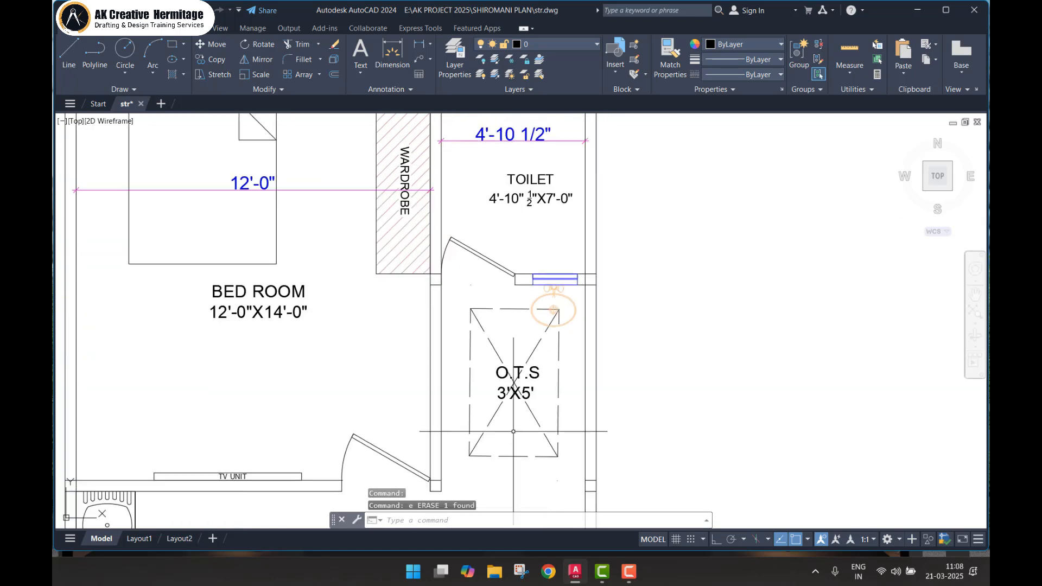
{"action": "left_click", "coordinate": [575, 291]}
{"action": "left_click", "coordinate": [467, 435]}
{"action": "type", "text": "e"}
{"action": "key", "text": "Return"}
- Erase the toilet's fixture, label and width dimension from the copied plan
{"action": "middle_click_drag", "start_coordinate": [546, 314], "coordinate": [546, 449]}
{"action": "left_click", "coordinate": [561, 375]}
{"action": "left_click", "coordinate": [500, 152]}
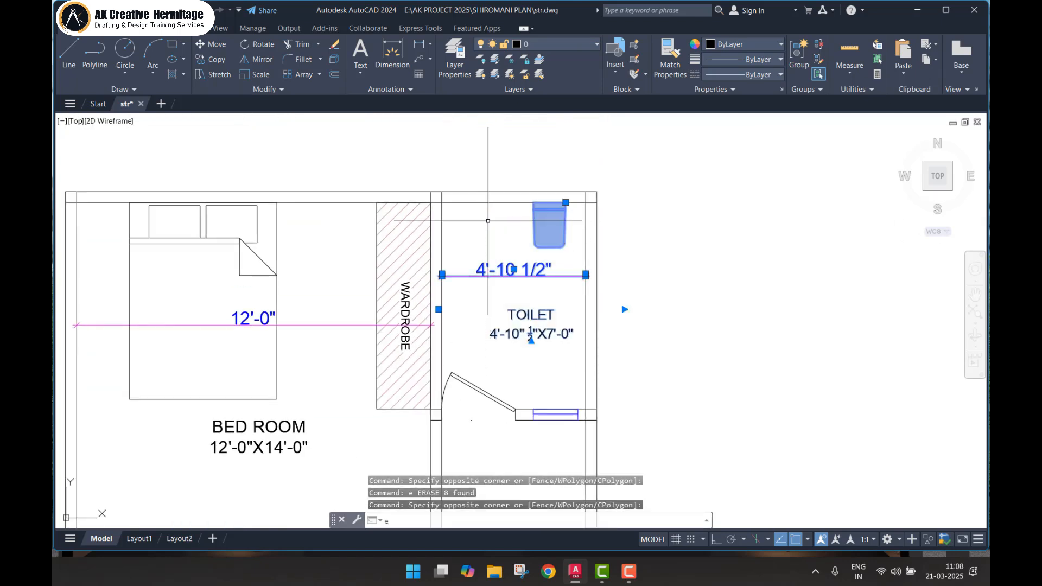
{"action": "type", "text": "e"}
{"action": "key", "text": "Return"}
- Erase the bed, wardrobe, BED ROOM label and 12'-0" dimension from the copied plan's bedroom
{"action": "scroll", "coordinate": [675, 291], "scroll_direction": "down", "scroll_amount": 2}
{"action": "scroll", "coordinate": [488, 339], "scroll_direction": "up", "scroll_amount": 2}
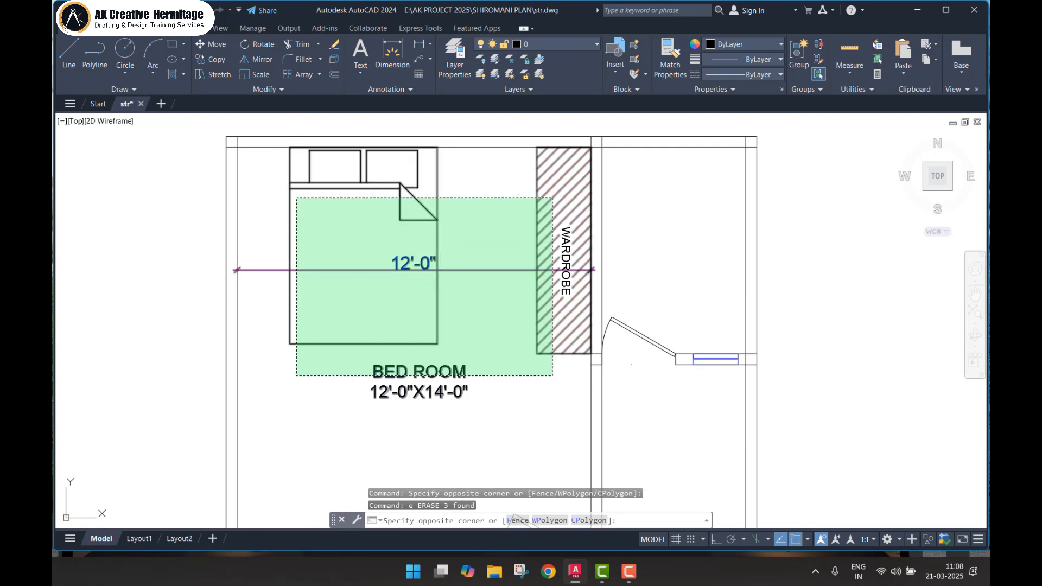
{"action": "left_click", "coordinate": [295, 198]}
{"action": "type", "text": "e"}
{"action": "key", "text": "Return"}
{"action": "scroll", "coordinate": [496, 242], "scroll_direction": "down", "scroll_amount": 3}
{"action": "type", "text": "e"}
{"action": "key", "text": "Return"}
{"action": "key", "text": "Escape"}
{"action": "key", "text": "Escape"}
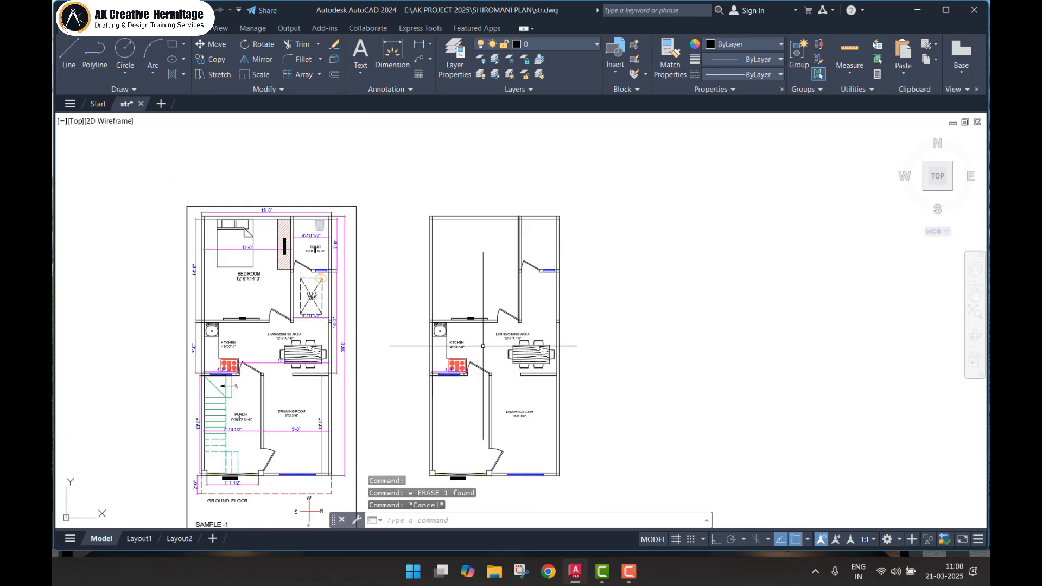
- Erase the TV unit with its label and the bedroom door from the copied plan
{"action": "scroll", "coordinate": [435, 334], "scroll_direction": "up", "scroll_amount": 5}
{"action": "left_click", "coordinate": [418, 318]}
{"action": "left_click", "coordinate": [659, 364]}
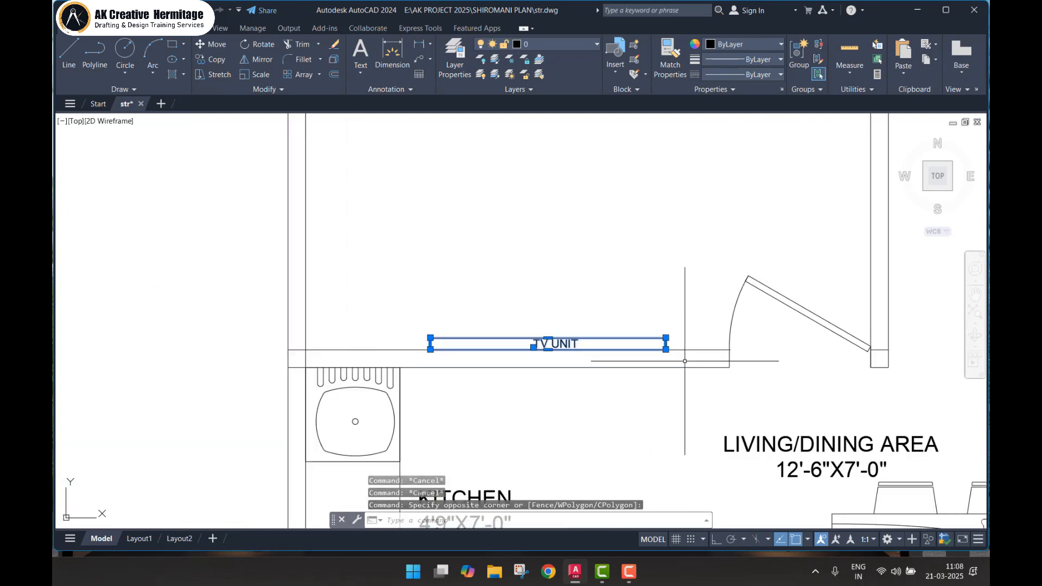
{"action": "type", "text": "e"}
{"action": "key", "text": "Return"}
{"action": "scroll", "coordinate": [509, 218], "scroll_direction": "down", "scroll_amount": 4}
{"action": "left_click", "coordinate": [630, 250]}
{"action": "left_click", "coordinate": [577, 242]}
{"action": "type", "text": "e"}
{"action": "key", "text": "Return"}
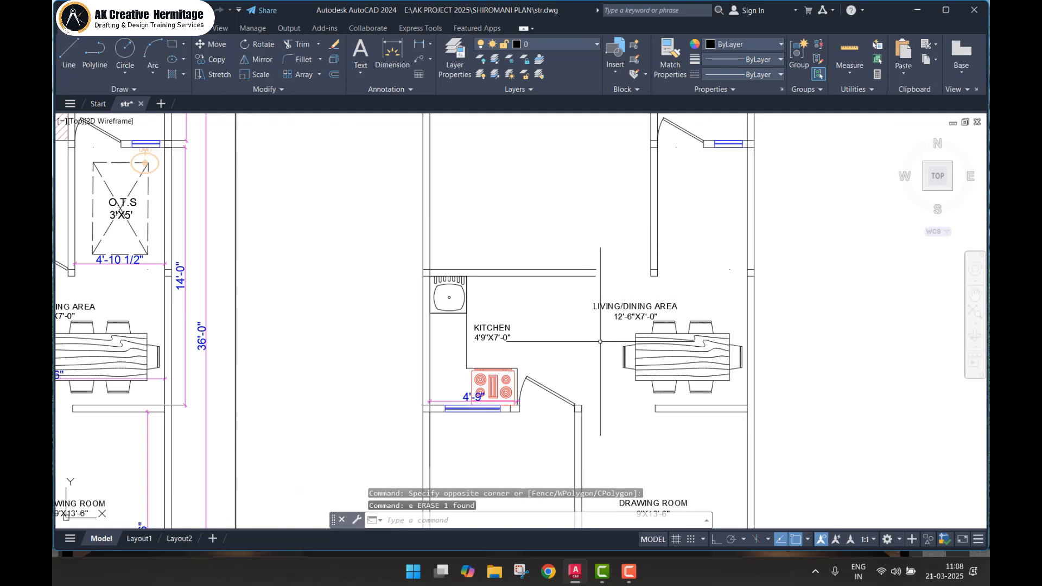
- Erase the kitchen's label, sink, counter, stove and 4'-9" dimension from the copied plan
{"action": "left_click", "coordinate": [515, 298]}
{"action": "left_click", "coordinate": [422, 368]}
{"action": "type", "text": "e"}
{"action": "key", "text": "Return"}
{"action": "left_click", "coordinate": [538, 380]}
{"action": "left_click", "coordinate": [452, 397]}
{"action": "type", "text": "e"}
{"action": "key", "text": "Return"}
- Erase the kitchen window and the door between the kitchen and porch in the copied plan
{"action": "scroll", "coordinate": [456, 401], "scroll_direction": "up", "scroll_amount": 3}
{"action": "left_click", "coordinate": [425, 400]}
{"action": "left_click", "coordinate": [536, 442]}
{"action": "type", "text": "e"}
{"action": "key", "text": "Return"}
{"action": "left_click", "coordinate": [582, 343]}
{"action": "left_click", "coordinate": [542, 369]}
{"action": "type", "text": "e"}
{"action": "key", "text": "Return"}
- Extend the kitchen-porch wall lines across the door opening and erase the leftover jamb line
{"action": "key", "text": "Escape"}
{"action": "type", "text": "e"}
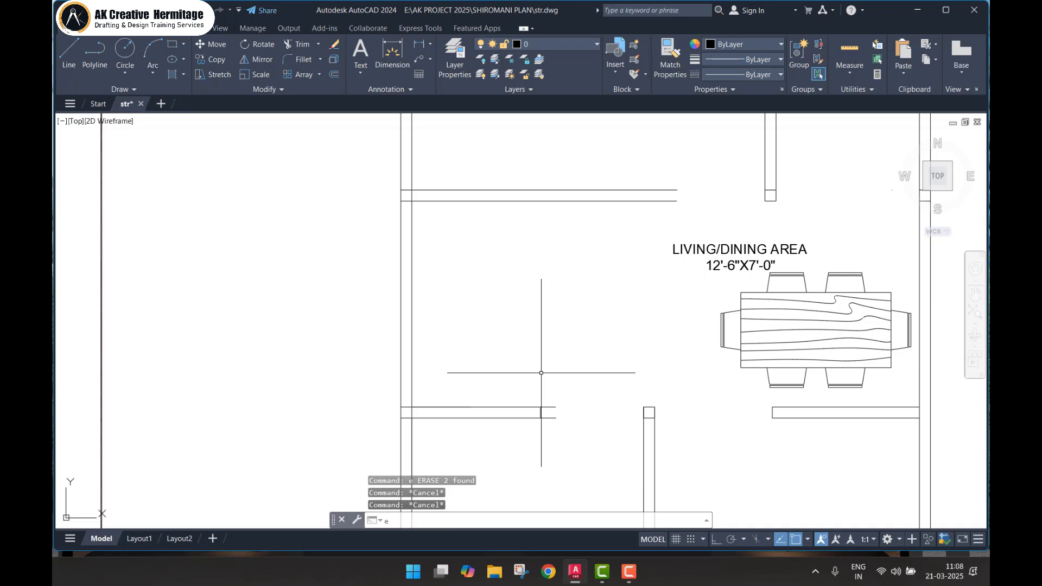
{"action": "type", "text": "x"}
{"action": "key", "text": "Return"}
{"action": "left_click", "coordinate": [554, 392]}
{"action": "left_click", "coordinate": [554, 437]}
{"action": "key", "text": "Return"}
{"action": "left_click", "coordinate": [531, 390]}
{"action": "left_click", "coordinate": [550, 431]}
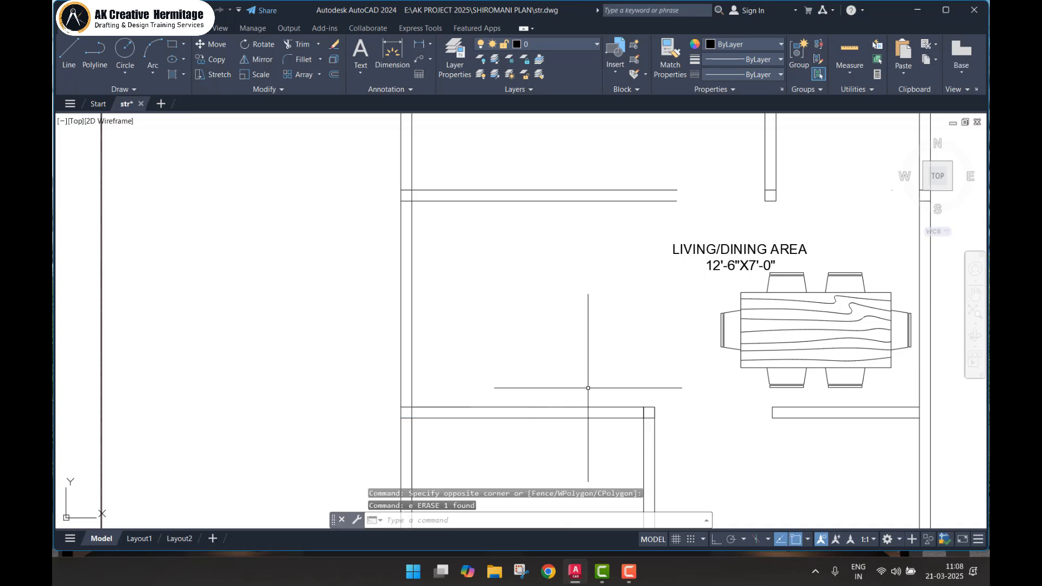
- Erase the dining table and the LIVING/DINING AREA label from the copied plan
{"action": "scroll", "coordinate": [588, 388], "scroll_direction": "down", "scroll_amount": 2}
{"action": "left_click", "coordinate": [786, 349]}
{"action": "left_click", "coordinate": [667, 286]}
{"action": "type", "text": "e"}
{"action": "key", "text": "Return"}
{"action": "key", "text": "Escape"}
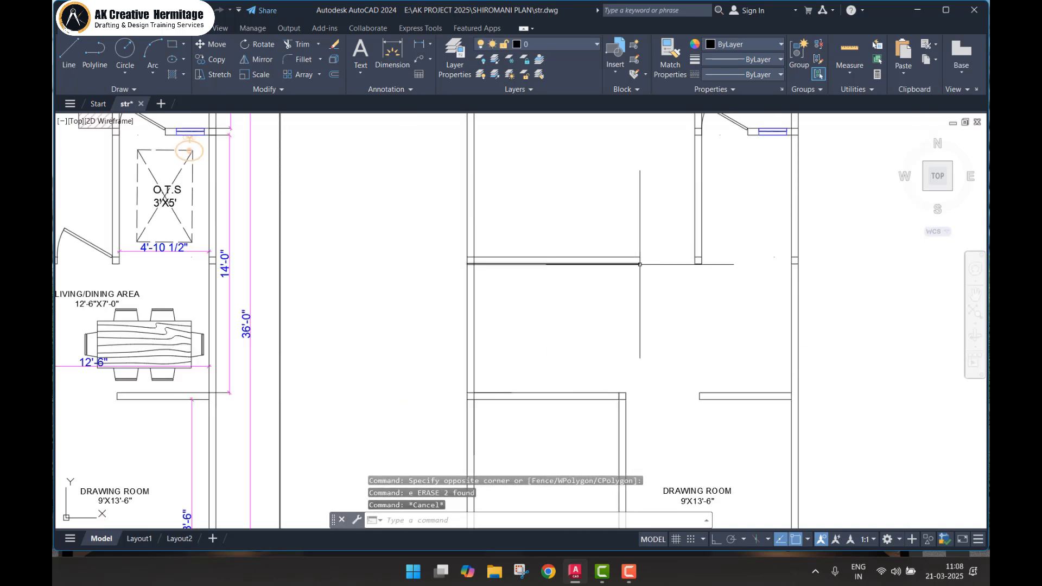
- Extend the lines of the bedroom's lower wall across its door opening
{"action": "middle_click_drag", "start_coordinate": [663, 292], "coordinate": [563, 358]}
{"action": "middle_click_drag", "start_coordinate": [627, 222], "coordinate": [577, 286]}
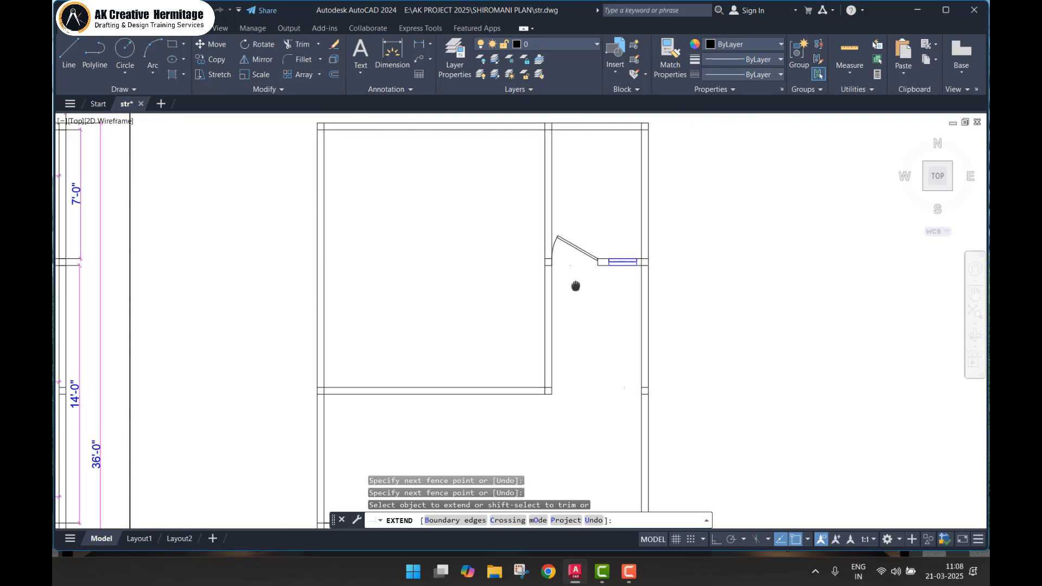
{"action": "key", "text": "Escape"}
{"action": "key", "text": "Escape"}
- Erase the toilet door and extend the toilet wall lines across its opening
{"action": "left_click", "coordinate": [589, 235]}
{"action": "left_click", "coordinate": [576, 266]}
{"action": "type", "text": "e"}
{"action": "key", "text": "Return"}
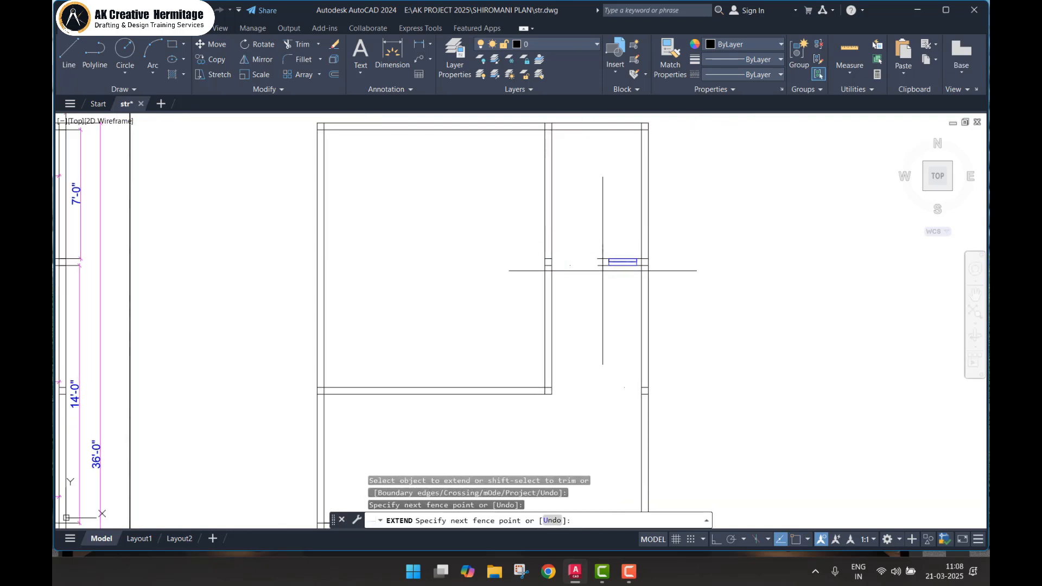
{"action": "key", "text": "Escape"}
- Erase the window from the wall between the toilet and the O.T.S area
{"action": "left_click", "coordinate": [601, 240]}
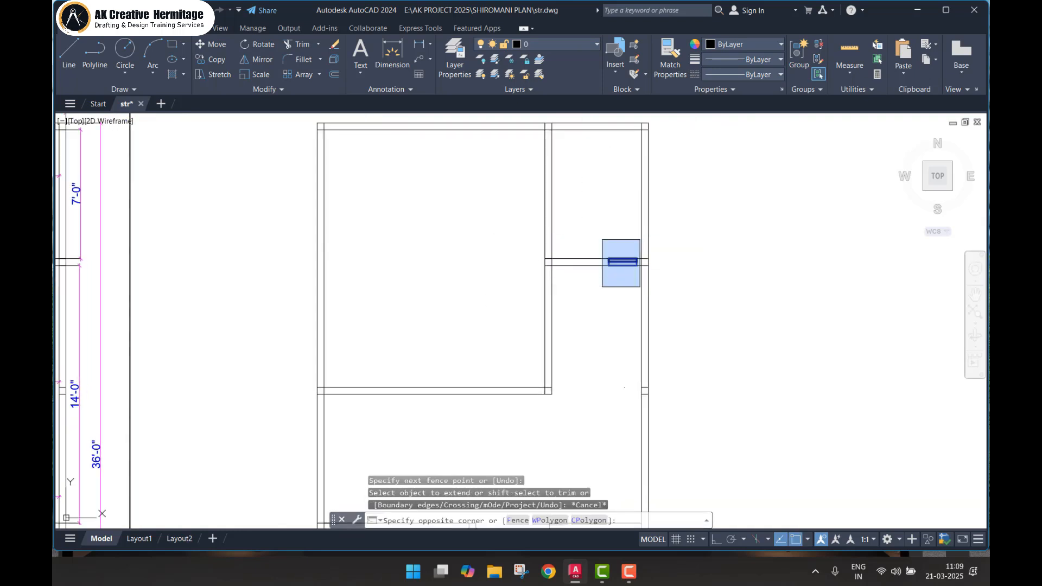
{"action": "left_click", "coordinate": [640, 290]}
{"action": "type", "text": "e"}
{"action": "key", "text": "Return"}
- Erase the jamb line at the drawing room entrance and extend the wall lines across the opening
{"action": "scroll", "coordinate": [601, 348], "scroll_direction": "down", "scroll_amount": 2}
{"action": "middle_click_drag", "start_coordinate": [601, 347], "coordinate": [608, 293]}
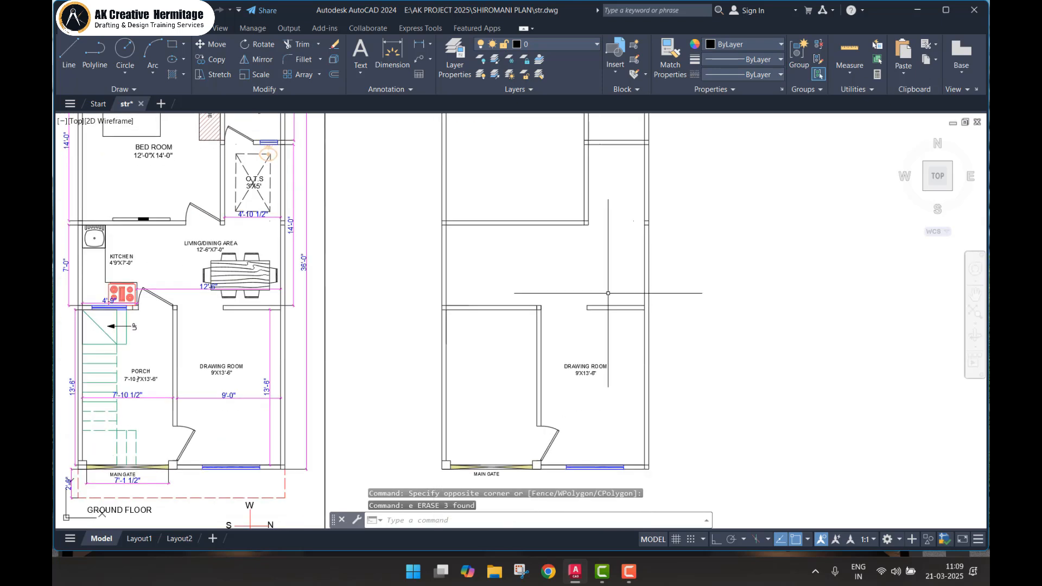
{"action": "key", "text": "Escape"}
{"action": "left_click", "coordinate": [571, 291]}
{"action": "left_click", "coordinate": [609, 320]}
{"action": "type", "text": "e"}
{"action": "key", "text": "Return"}
{"action": "key", "text": "Escape"}
{"action": "middle_click_drag", "start_coordinate": [549, 448], "coordinate": [569, 365]}
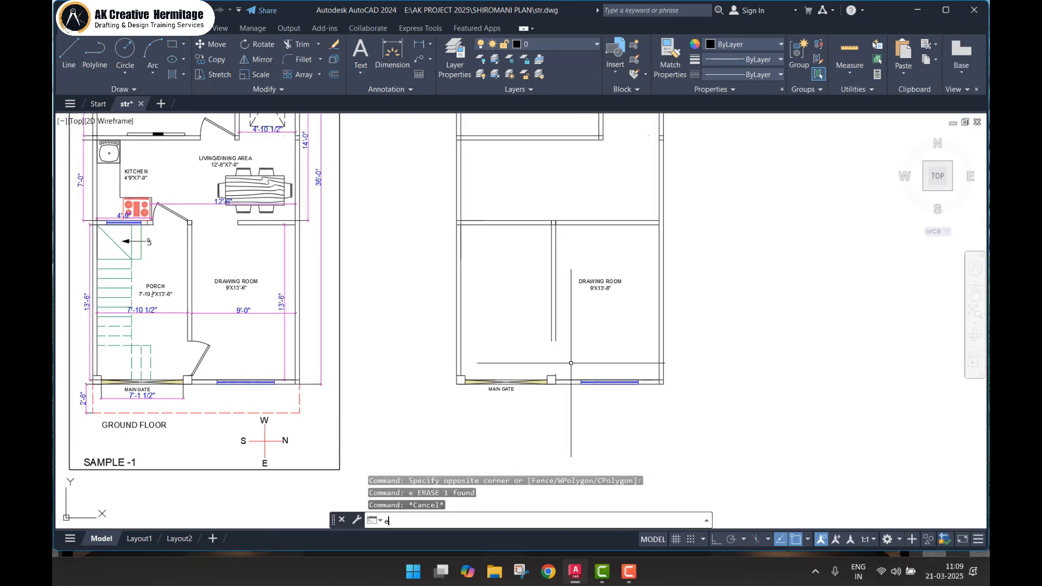
- Try to erase the main gate and its label from the front wall
{"action": "key", "text": "Escape"}
{"action": "left_click", "coordinate": [571, 326]}
{"action": "key", "text": "Escape"}
{"action": "type", "text": "e"}
{"action": "key", "text": "Escape"}
{"action": "left_click", "coordinate": [526, 365]}
{"action": "left_click", "coordinate": [495, 412]}
{"action": "type", "text": "e"}
{"action": "key", "text": "Return"}
{"action": "key", "text": "Escape"}
{"action": "key", "text": "ctrl+z"}
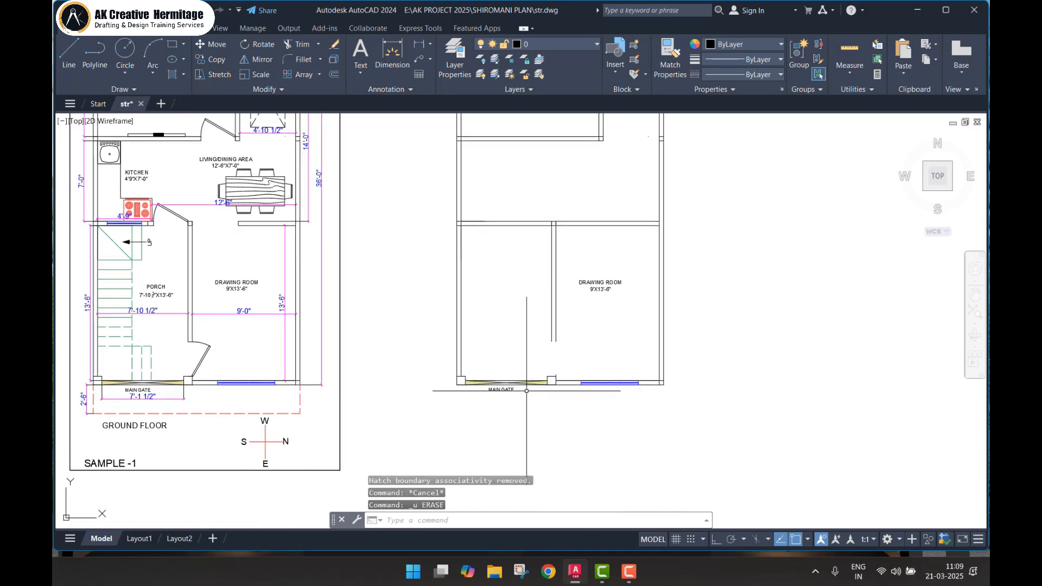
- Trim away the main gate between the two columns of the front wall
{"action": "scroll", "coordinate": [526, 389], "scroll_direction": "up", "scroll_amount": 6}
{"action": "left_click", "coordinate": [455, 344]}
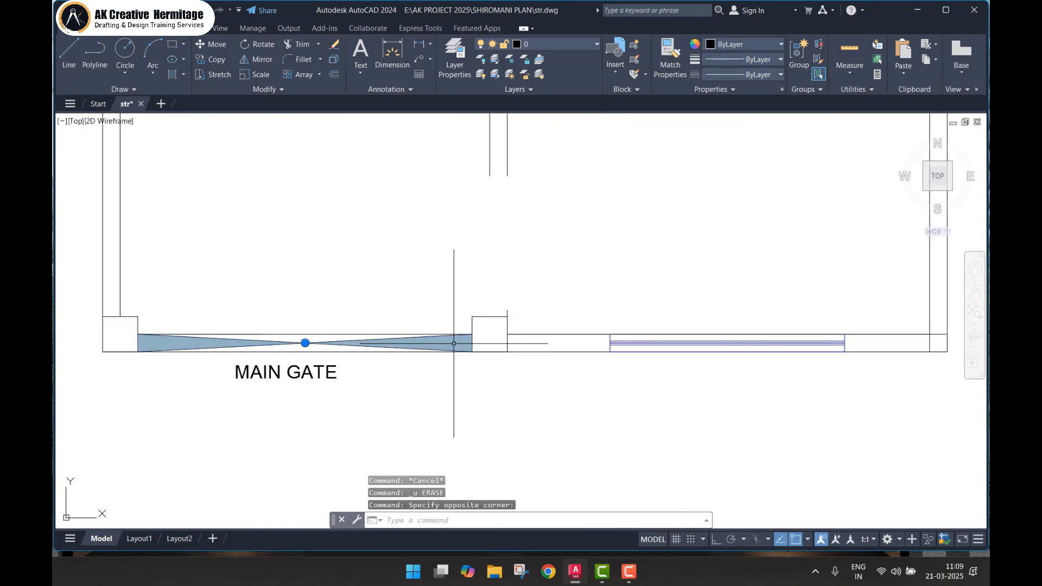
{"action": "key", "text": "Escape"}
{"action": "key", "text": "Escape"}
{"action": "type", "text": "tr"}
{"action": "key", "text": "Escape"}
{"action": "type", "text": "tr"}
{"action": "key", "text": "space"}
{"action": "mouse_move", "coordinate": [426, 320]}
{"action": "left_mouse_down"}
{"action": "mouse_move", "coordinate": [429, 356]}
{"action": "mouse_move", "coordinate": [244, 309]}
{"action": "mouse_move", "coordinate": [281, 388]}
{"action": "left_mouse_up"}
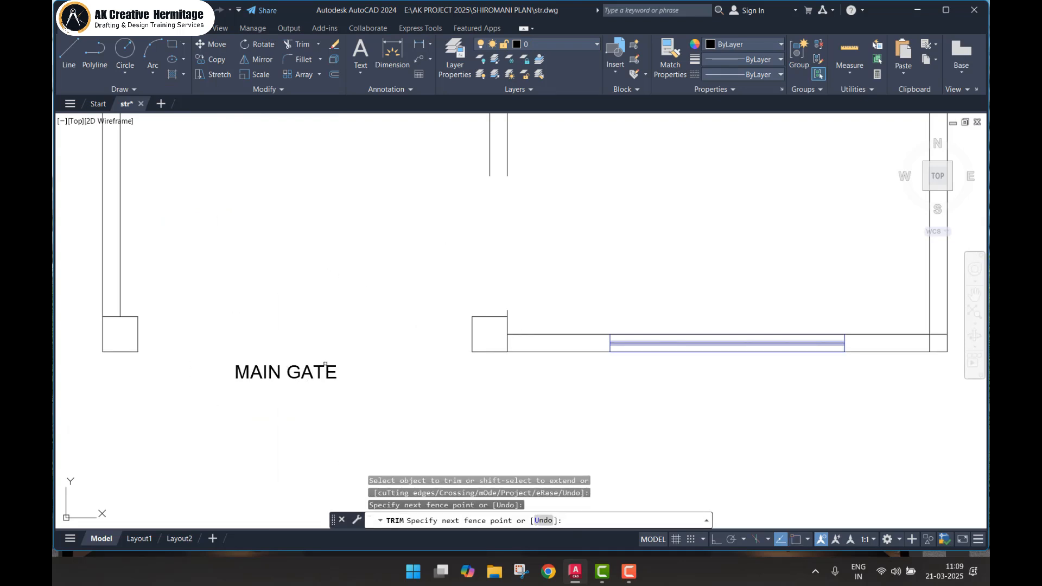
{"action": "key", "text": "Escape"}
- Erase the MAIN GATE label and the column between the porch and the drawing room
{"action": "left_click", "coordinate": [302, 364]}
{"action": "left_click", "coordinate": [275, 402]}
{"action": "left_click", "coordinate": [525, 307]}
{"action": "left_click", "coordinate": [436, 322]}
{"action": "type", "text": "e"}
{"action": "key", "text": "Return"}
- Extend the porch partition down to the front wall and the front wall lines across the gate opening
{"action": "left_click_drag", "start_coordinate": [556, 166], "coordinate": [361, 171]}
{"action": "left_click_drag", "start_coordinate": [525, 318], "coordinate": [532, 376]}
{"action": "middle_click_drag", "start_coordinate": [303, 325], "coordinate": [539, 345]}
{"action": "left_click_drag", "start_coordinate": [539, 344], "coordinate": [386, 337]}
{"action": "key", "text": "Escape"}
{"action": "key", "text": "Escape"}
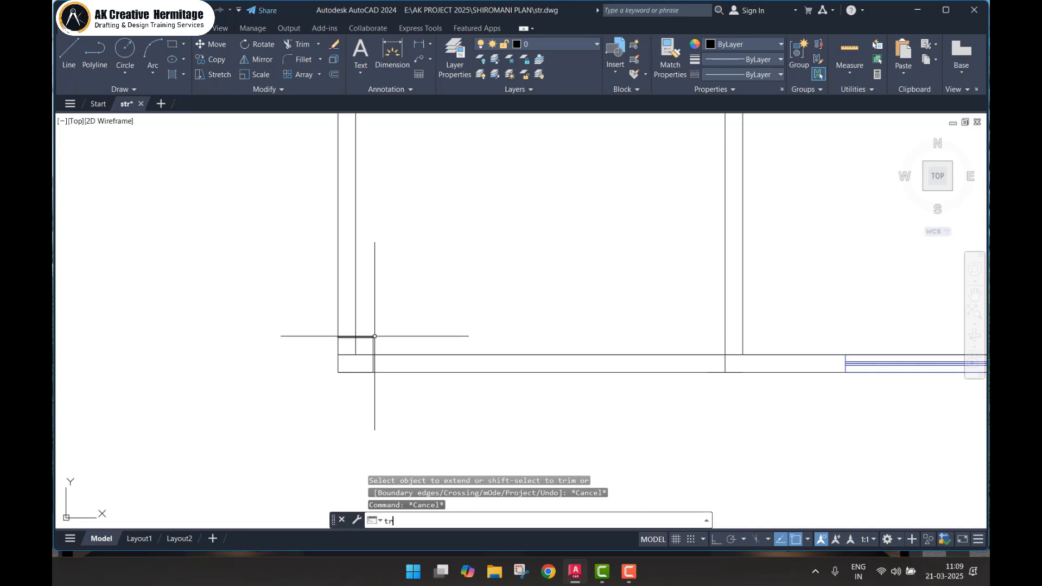
- Trim the remaining column lines at the porch's outer front corner
{"action": "type", "text": "tr"}
{"action": "key", "text": "Return"}
{"action": "scroll", "coordinate": [375, 336], "scroll_direction": "up", "scroll_amount": 8}
{"action": "left_click_drag", "start_coordinate": [363, 324], "coordinate": [422, 298]}
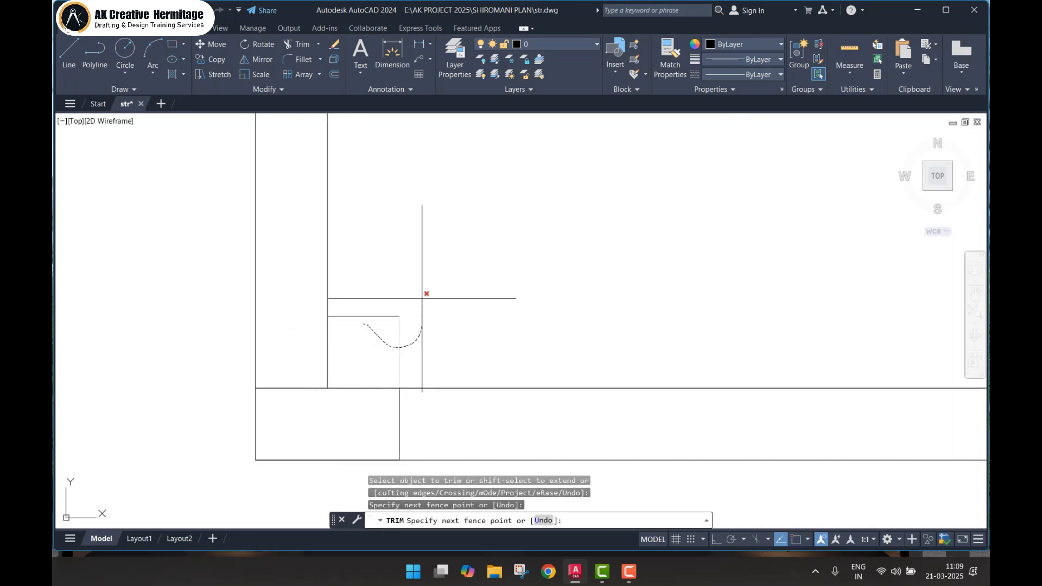
{"action": "left_click_drag", "start_coordinate": [427, 422], "coordinate": [298, 428]}
- Erase the drawing room window from the front wall
{"action": "scroll", "coordinate": [368, 389], "scroll_direction": "down", "scroll_amount": 8}
{"action": "middle_click_drag", "start_coordinate": [582, 402], "coordinate": [348, 414]}
{"action": "key", "text": "Escape"}
{"action": "left_click", "coordinate": [417, 387]}
{"action": "left_click", "coordinate": [588, 433]}
{"action": "type", "text": "e"}
{"action": "key", "text": "Return"}
{"action": "key", "text": "Escape"}
{"action": "type", "text": "e"}
{"action": "key", "text": "Return"}
{"action": "key", "text": "Return"}
{"action": "left_click_drag", "start_coordinate": [381, 389], "coordinate": [350, 393]}
{"action": "key", "text": "Escape"}
- Extend the front wall lines along the porch and the drawing room
{"action": "type", "text": "e"}
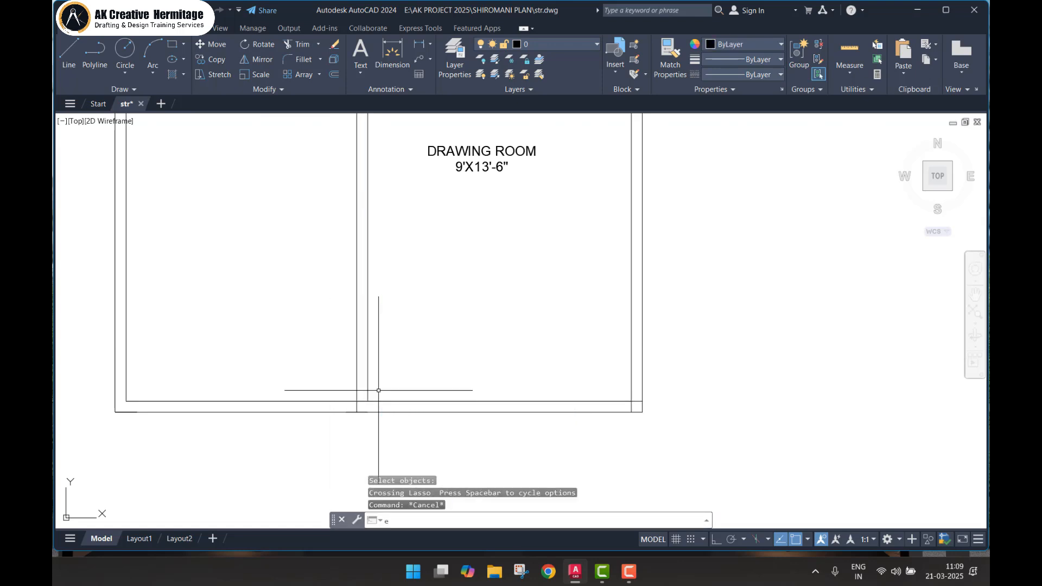
{"action": "type", "text": "x"}
{"action": "key", "text": "Return"}
{"action": "mouse_move", "coordinate": [246, 374]}
{"action": "left_mouse_down"}
{"action": "mouse_move", "coordinate": [125, 385]}
{"action": "mouse_move", "coordinate": [182, 422]}
{"action": "left_mouse_up"}
{"action": "mouse_move", "coordinate": [583, 375]}
{"action": "left_mouse_down"}
{"action": "mouse_move", "coordinate": [607, 404]}
{"action": "mouse_move", "coordinate": [608, 425]}
{"action": "left_mouse_up"}
- Erase the leftover pieces at the outer wall beside the O.T.S area
{"action": "scroll", "coordinate": [608, 428], "scroll_direction": "down", "scroll_amount": 5}
{"action": "mouse_move", "coordinate": [583, 380]}
{"action": "middle_mouse_down"}
{"action": "mouse_move", "coordinate": [567, 427]}
{"action": "mouse_move", "coordinate": [548, 419]}
{"action": "middle_mouse_up"}
{"action": "key", "text": "Escape"}
{"action": "left_click", "coordinate": [570, 258]}
{"action": "left_click", "coordinate": [634, 311]}
{"action": "type", "text": "e"}
{"action": "key", "text": "Return"}
- Erase the DRAWING ROOM label from the copied plan
{"action": "left_click", "coordinate": [555, 402]}
{"action": "left_click", "coordinate": [537, 438]}
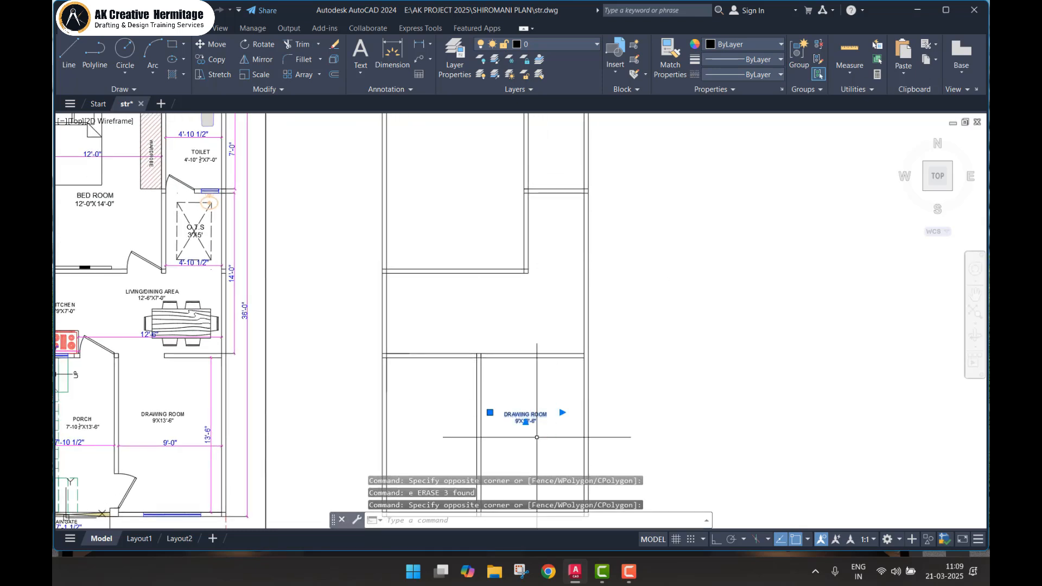
{"action": "type", "text": "e"}
{"action": "key", "text": "Return"}
{"action": "scroll", "coordinate": [569, 385], "scroll_direction": "down", "scroll_amount": 3}
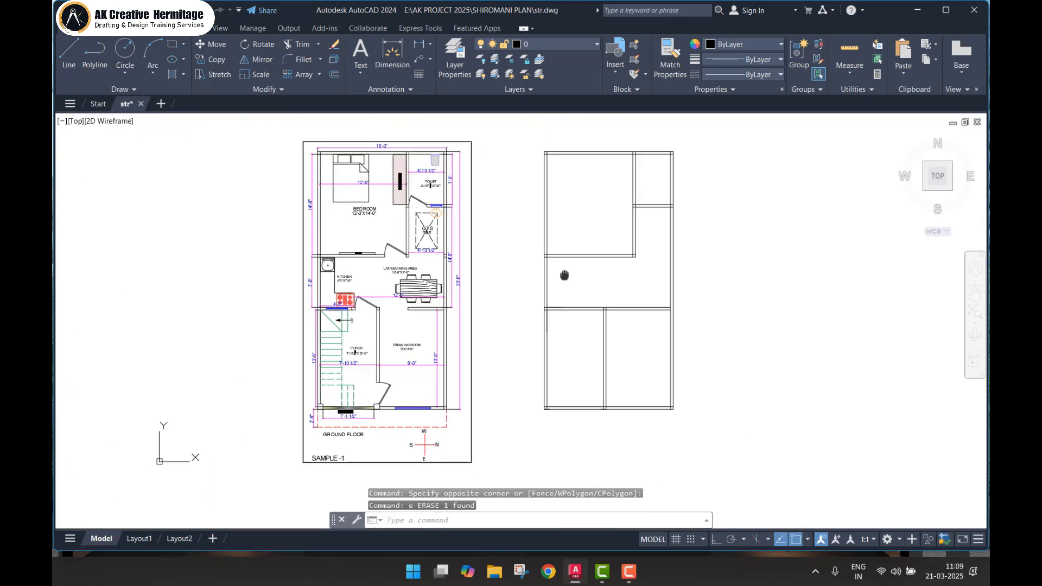
{"action": "scroll", "coordinate": [472, 348], "scroll_direction": "up", "scroll_amount": 3}
{"action": "middle_click_drag", "start_coordinate": [513, 225], "coordinate": [510, 260]}
{"action": "left_click", "coordinate": [628, 572]}
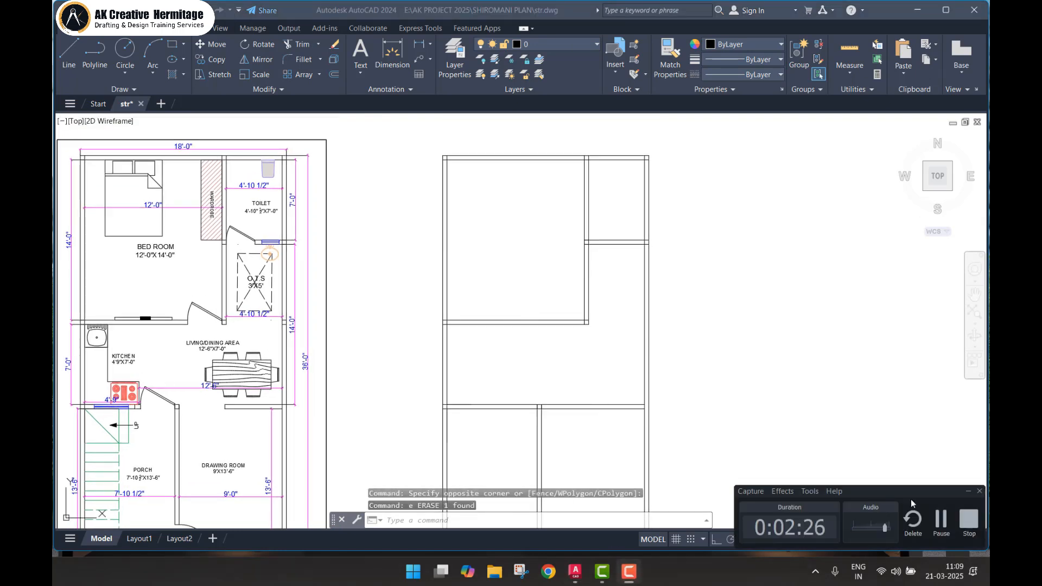
{"action": "left_click", "coordinate": [941, 520]}
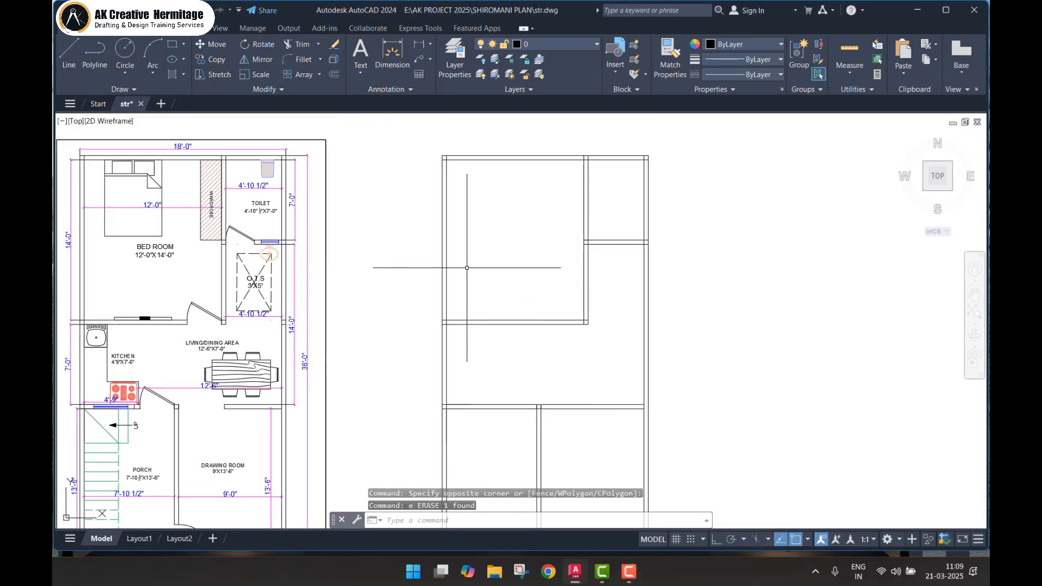
{"action": "mouse_move", "coordinate": [504, 224]}
{"action": "middle_mouse_down"}
{"action": "mouse_move", "coordinate": [494, 201]}
{"action": "mouse_move", "coordinate": [481, 272]}
{"action": "middle_mouse_up"}
{"action": "scroll", "coordinate": [493, 232], "scroll_direction": "down", "scroll_amount": 6}
{"action": "scroll", "coordinate": [494, 231], "scroll_direction": "up", "scroll_amount": 6}
{"action": "key", "text": "Escape"}
{"action": "key", "text": "Escape"}
{"action": "key", "text": "Escape"}
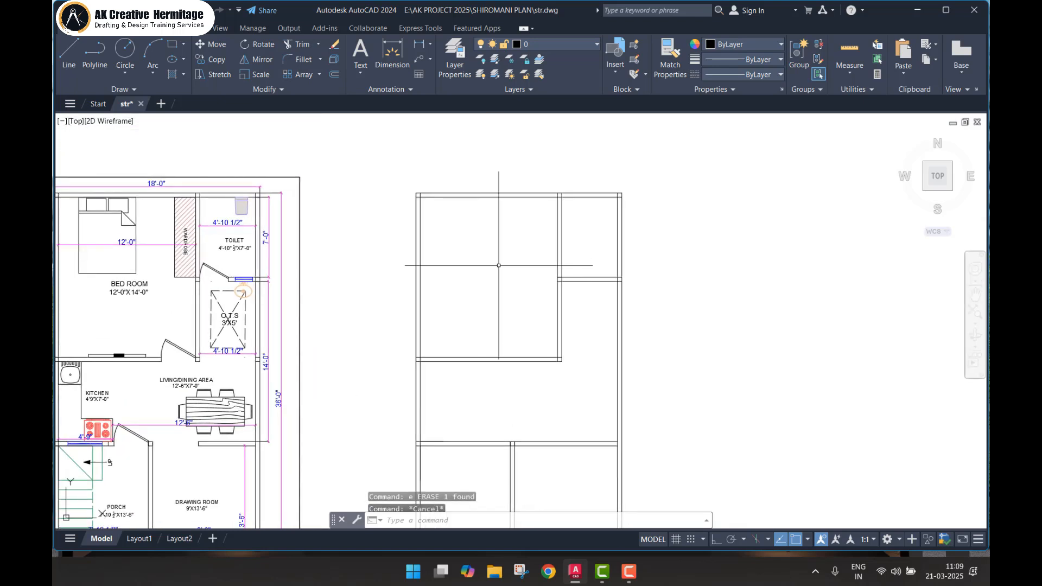
- Add a centerline between the two lines of the copied plan's rear wall above the bedroom and toilet
{"action": "type", "text": "c"}
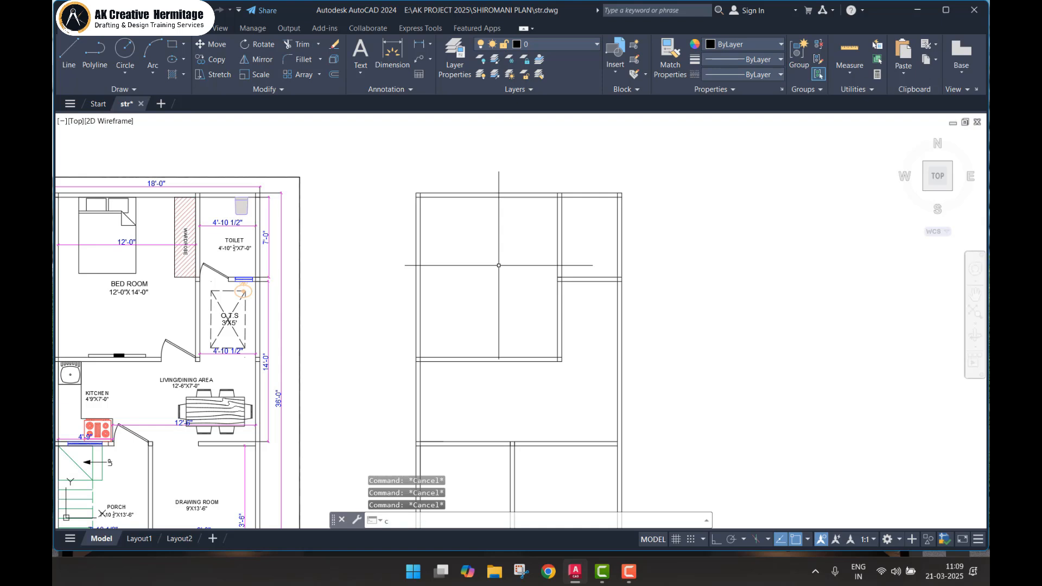
{"action": "type", "text": "l"}
{"action": "key", "text": "Return"}
{"action": "left_click", "coordinate": [466, 193]}
{"action": "left_click", "coordinate": [467, 197]}
{"action": "key", "text": "Return"}
{"action": "scroll", "coordinate": [427, 201], "scroll_direction": "up", "scroll_amount": 10}
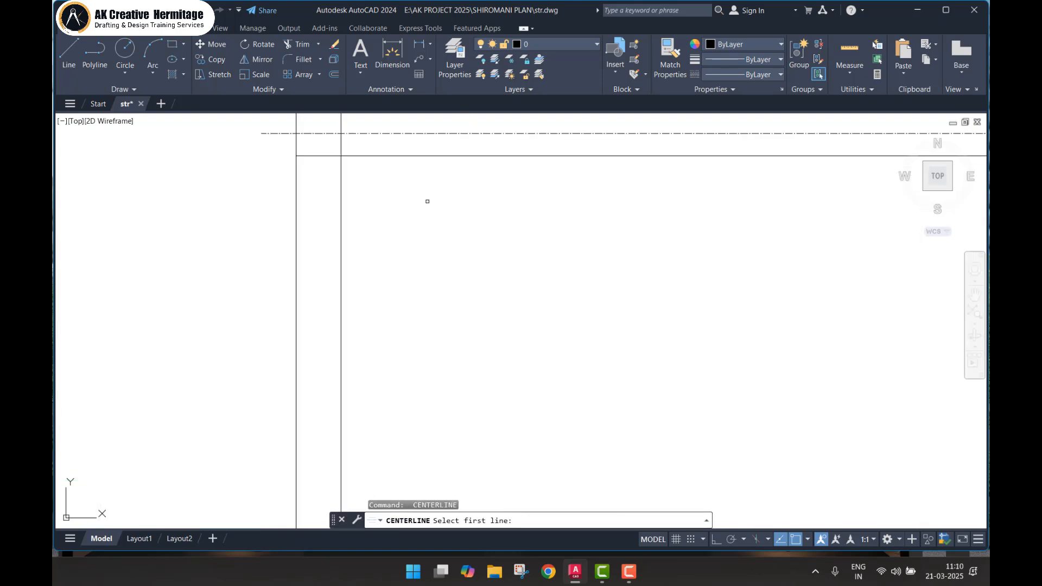
{"action": "scroll", "coordinate": [429, 205], "scroll_direction": "down", "scroll_amount": 5}
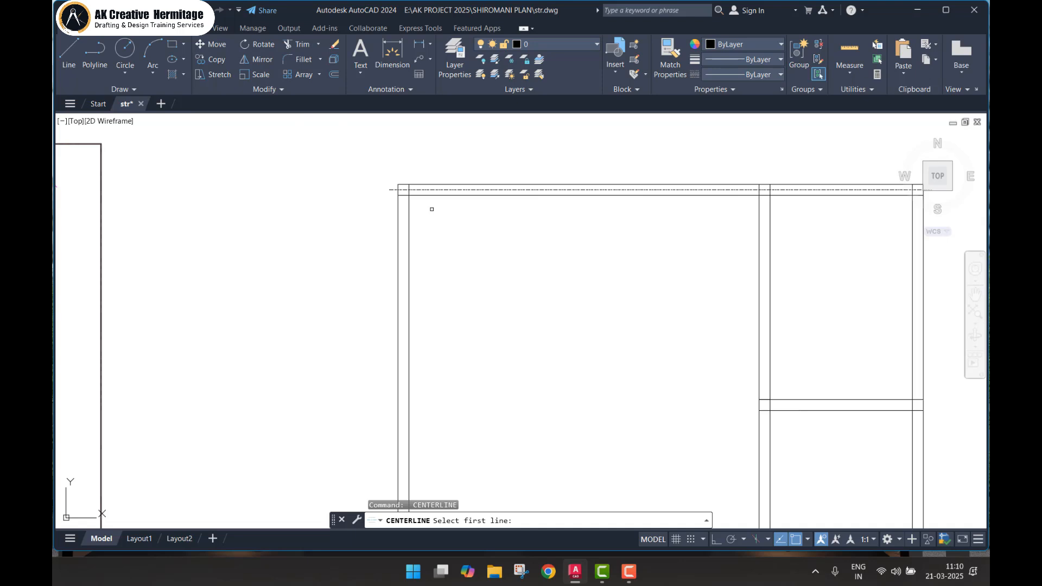
{"action": "scroll", "coordinate": [432, 209], "scroll_direction": "down", "scroll_amount": 5}
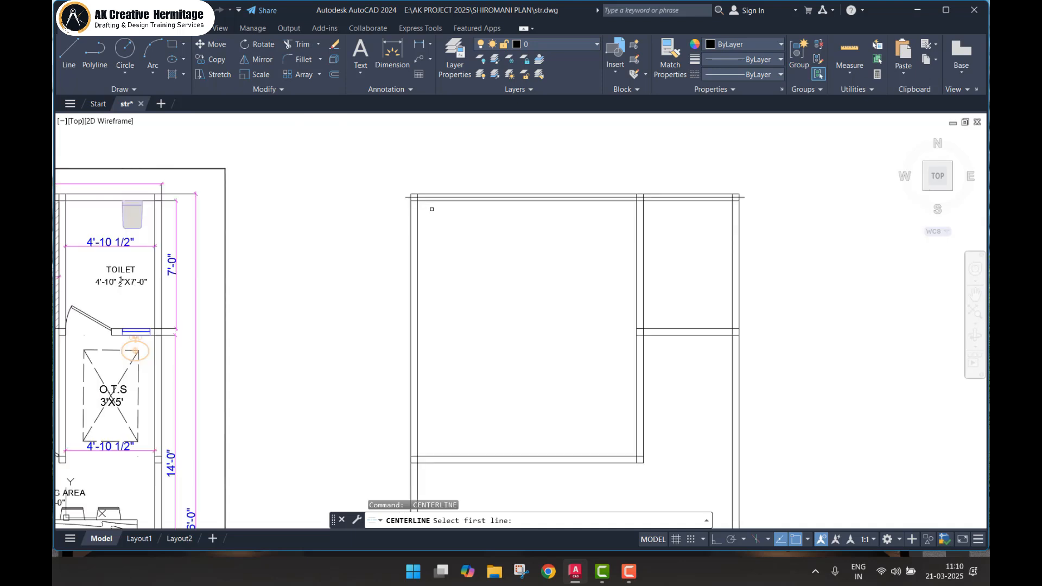
{"action": "key", "text": "Escape"}
- Add centerlines to the left outer wall and the bedroom's lower wall
{"action": "type", "text": "CL"}
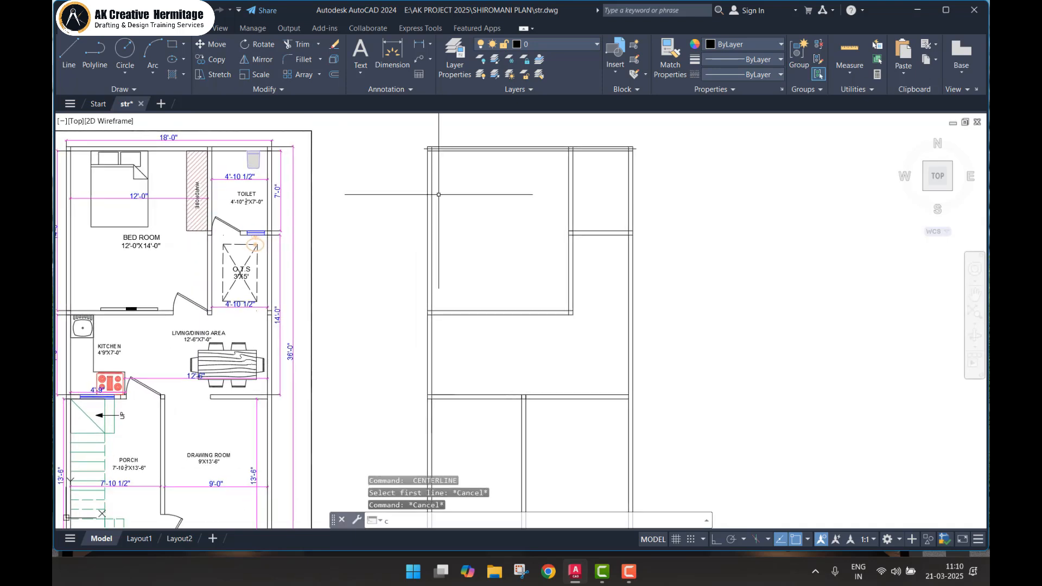
{"action": "key", "text": "Return"}
{"action": "left_click", "coordinate": [431, 207]}
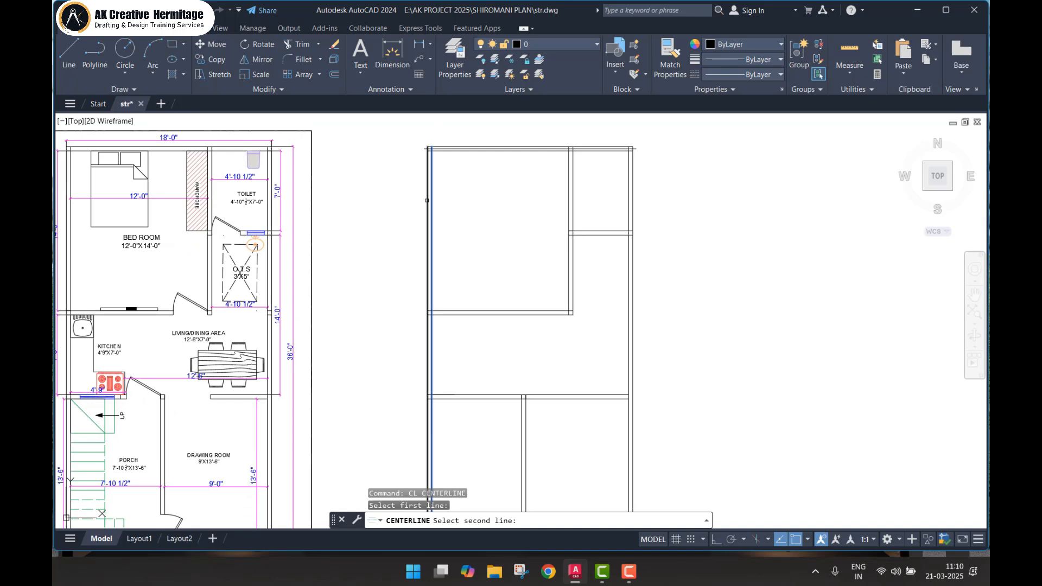
{"action": "left_click", "coordinate": [427, 200]}
{"action": "key", "text": "Return"}
{"action": "scroll", "coordinate": [429, 196], "scroll_direction": "up", "scroll_amount": 6}
{"action": "left_click", "coordinate": [422, 155]}
{"action": "left_click", "coordinate": [421, 137]}
{"action": "scroll", "coordinate": [448, 217], "scroll_direction": "down", "scroll_amount": 6}
{"action": "middle_click_drag", "start_coordinate": [557, 219], "coordinate": [506, 307]}
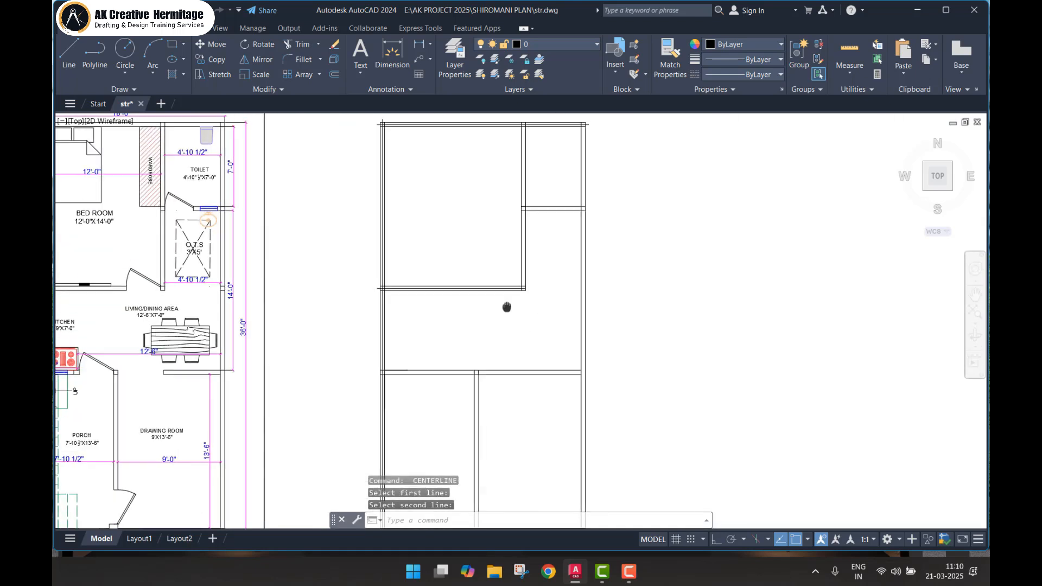
- Add centerlines to the wall between bedroom and toilet and to the wall between toilet and O.T.S
{"action": "key", "text": "Return"}
{"action": "left_click", "coordinate": [526, 238]}
{"action": "left_click", "coordinate": [521, 237]}
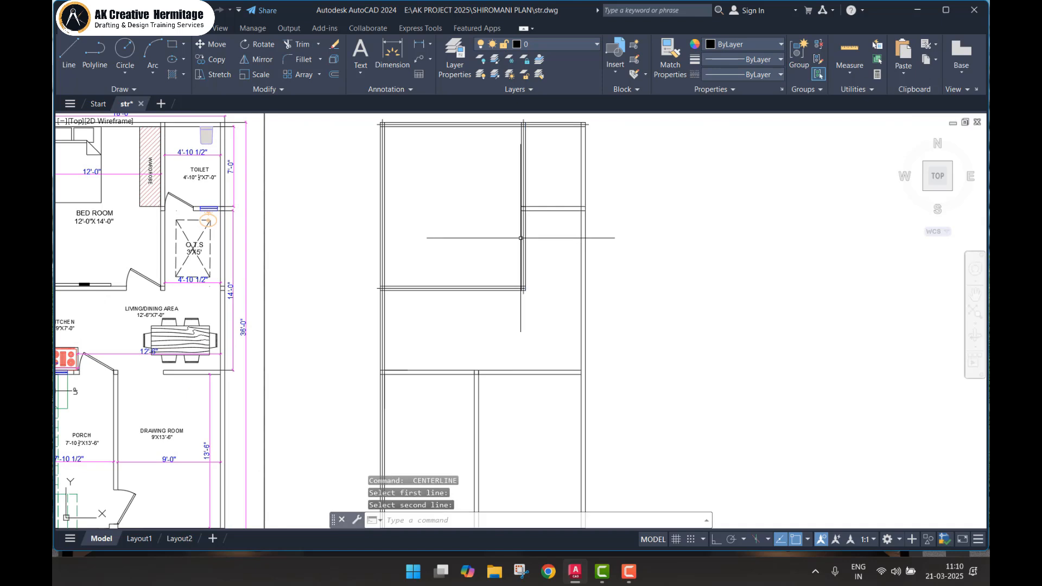
{"action": "scroll", "coordinate": [550, 215], "scroll_direction": "up", "scroll_amount": 3}
{"action": "key", "text": "Return"}
{"action": "left_click", "coordinate": [544, 203]}
{"action": "left_click", "coordinate": [544, 193]}
- Add a centerline to the right outer wall
{"action": "key", "text": "Return"}
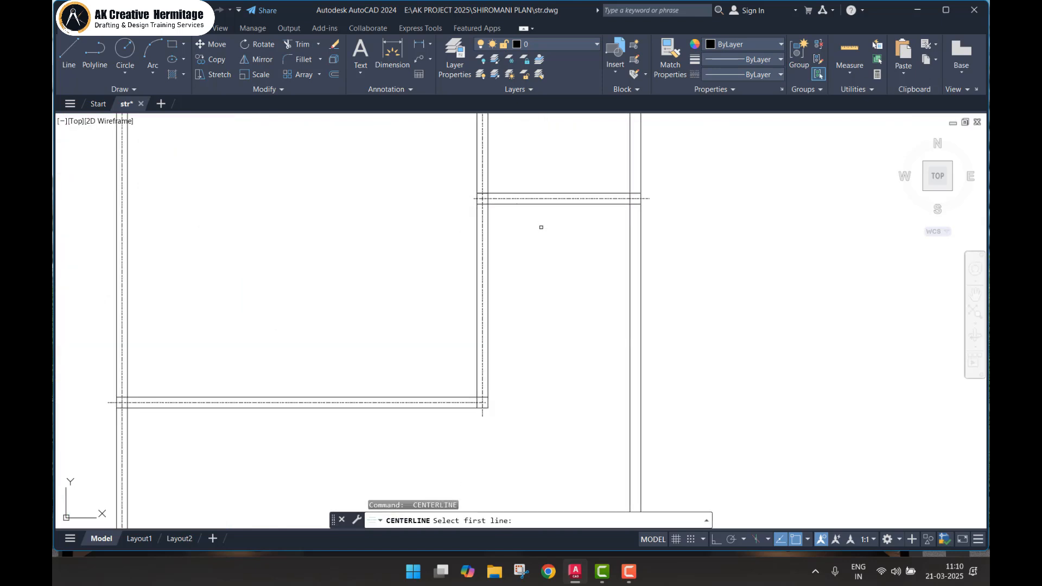
{"action": "scroll", "coordinate": [541, 227], "scroll_direction": "down", "scroll_amount": 3}
{"action": "middle_click_drag", "start_coordinate": [589, 267], "coordinate": [540, 261]}
{"action": "left_click", "coordinate": [548, 266]}
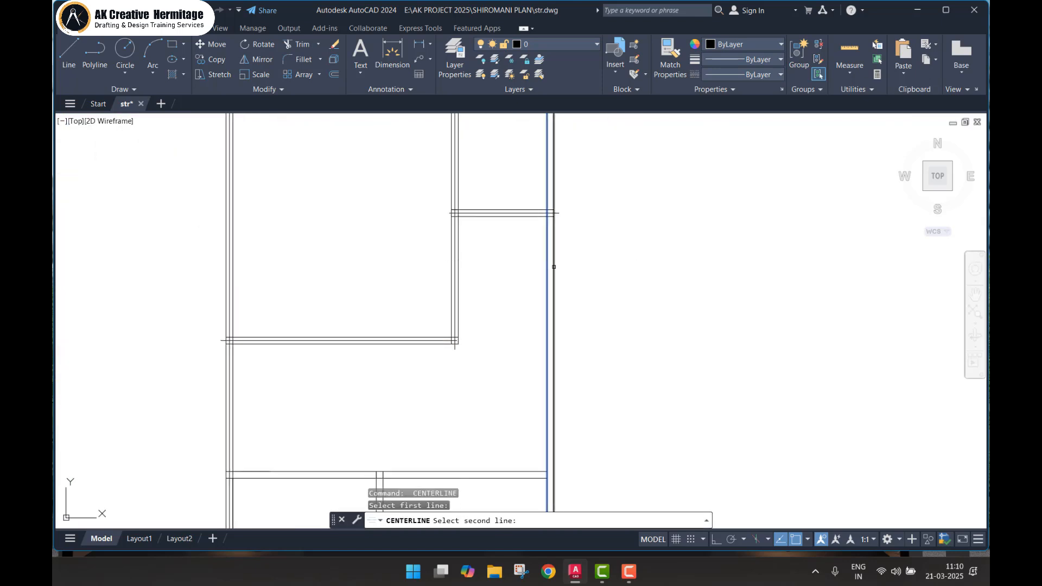
{"action": "left_click", "coordinate": [554, 268]}
{"action": "scroll", "coordinate": [518, 239], "scroll_direction": "down", "scroll_amount": 4}
{"action": "middle_click_drag", "start_coordinate": [493, 335], "coordinate": [490, 265]}
- Add centerlines to both segments of the wall separating the living area from the porch and drawing room
{"action": "scroll", "coordinate": [490, 265], "scroll_direction": "up", "scroll_amount": 6}
{"action": "key", "text": "Return"}
{"action": "left_click", "coordinate": [411, 247]}
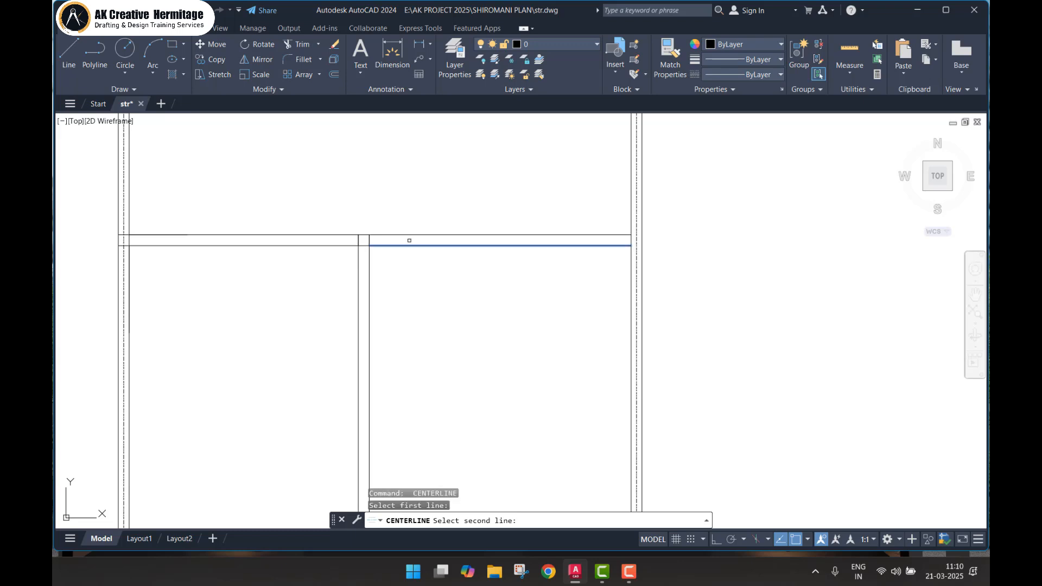
{"action": "left_click", "coordinate": [409, 235]}
{"action": "key", "text": "Return"}
{"action": "left_click", "coordinate": [325, 244]}
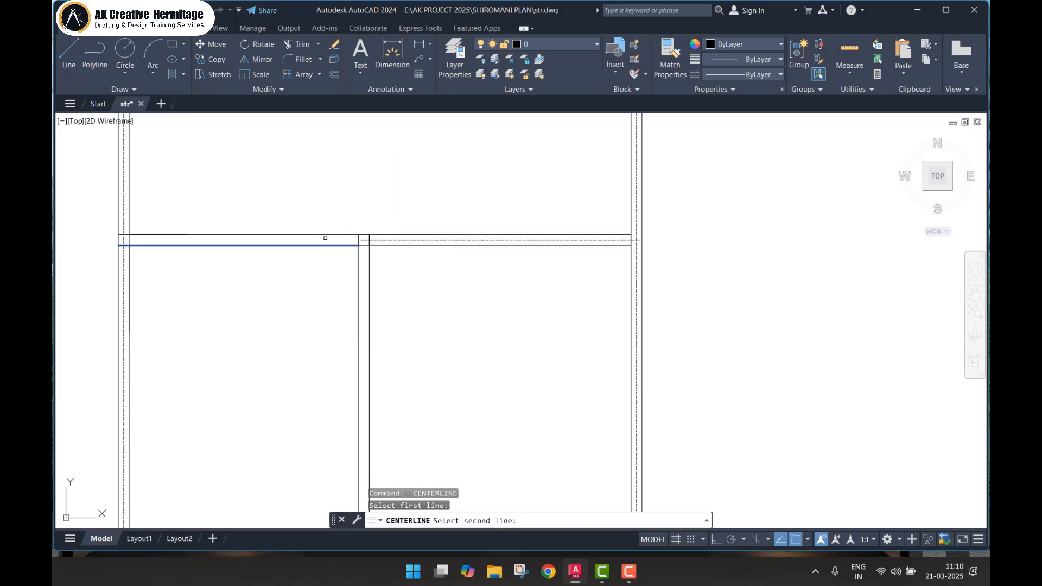
{"action": "left_click", "coordinate": [326, 235]}
- Add a centerline to the partition wall between the porch and the drawing room
{"action": "key", "text": "Return"}
{"action": "left_click", "coordinate": [369, 274]}
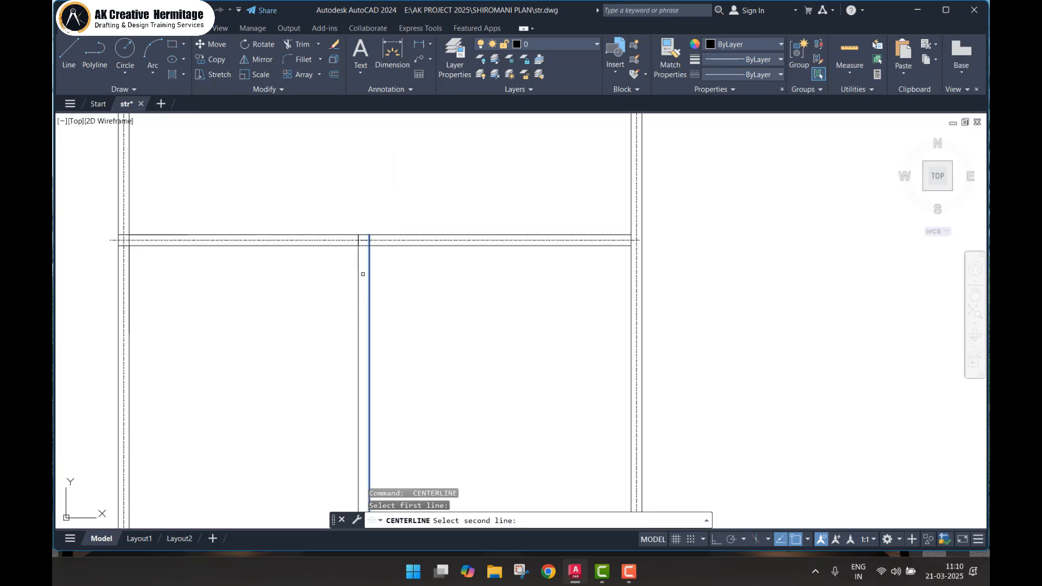
{"action": "left_click", "coordinate": [359, 274]}
{"action": "scroll", "coordinate": [414, 236], "scroll_direction": "down", "scroll_amount": 5}
{"action": "scroll", "coordinate": [423, 350], "scroll_direction": "up", "scroll_amount": 5}
{"action": "mouse_move", "coordinate": [416, 396]}
{"action": "middle_mouse_down"}
{"action": "mouse_move", "coordinate": [479, 242]}
{"action": "mouse_move", "coordinate": [524, 399]}
{"action": "middle_mouse_up"}
- Add a centerline to the front wall along the porch and drawing room
{"action": "key", "text": "Return"}
{"action": "left_click", "coordinate": [459, 289]}
{"action": "left_click", "coordinate": [460, 299]}
{"action": "scroll", "coordinate": [504, 278], "scroll_direction": "down", "scroll_amount": 5}
{"action": "middle_click_drag", "start_coordinate": [492, 116], "coordinate": [499, 307]}
{"action": "middle_click_drag", "start_coordinate": [518, 256], "coordinate": [509, 219]}
{"action": "key", "text": "Escape"}
{"action": "key", "text": "Escape"}
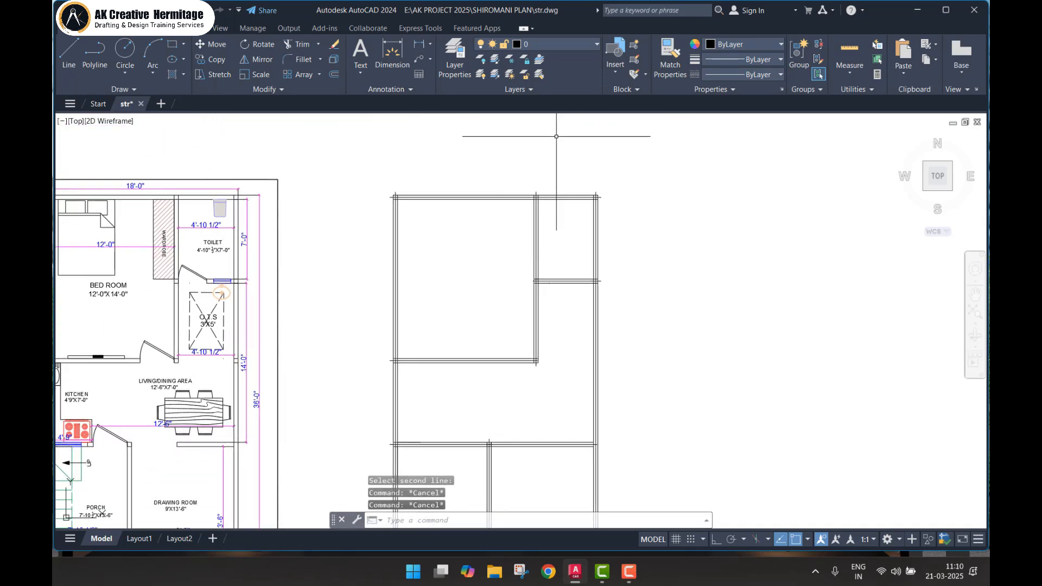
- Create a new layer named center with color 240
{"action": "type", "text": "la"}
{"action": "scroll", "coordinate": [572, 172], "scroll_direction": "up", "scroll_amount": 2}
{"action": "key", "text": "Return"}
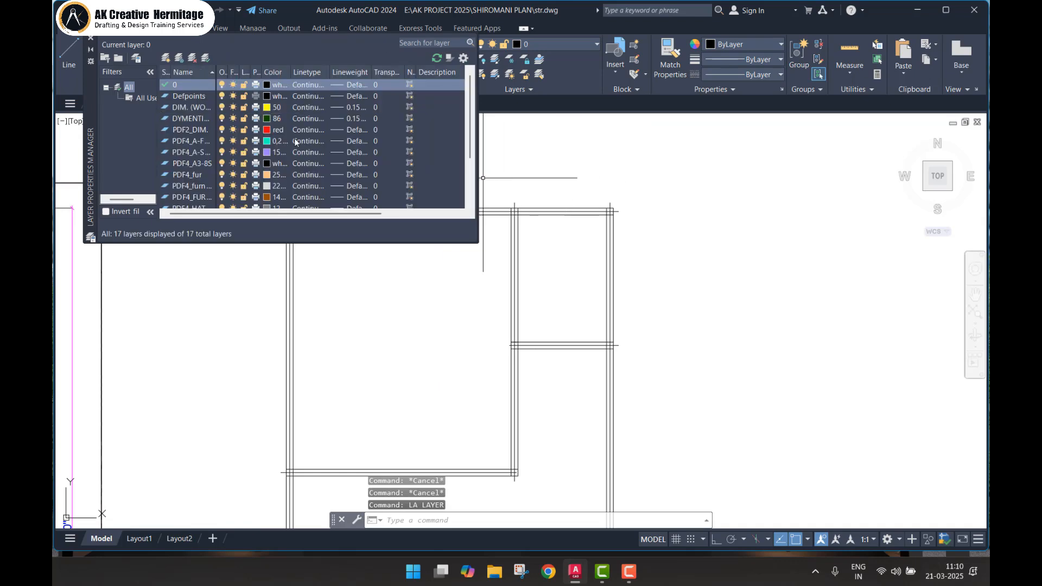
{"action": "left_click", "coordinate": [166, 58]}
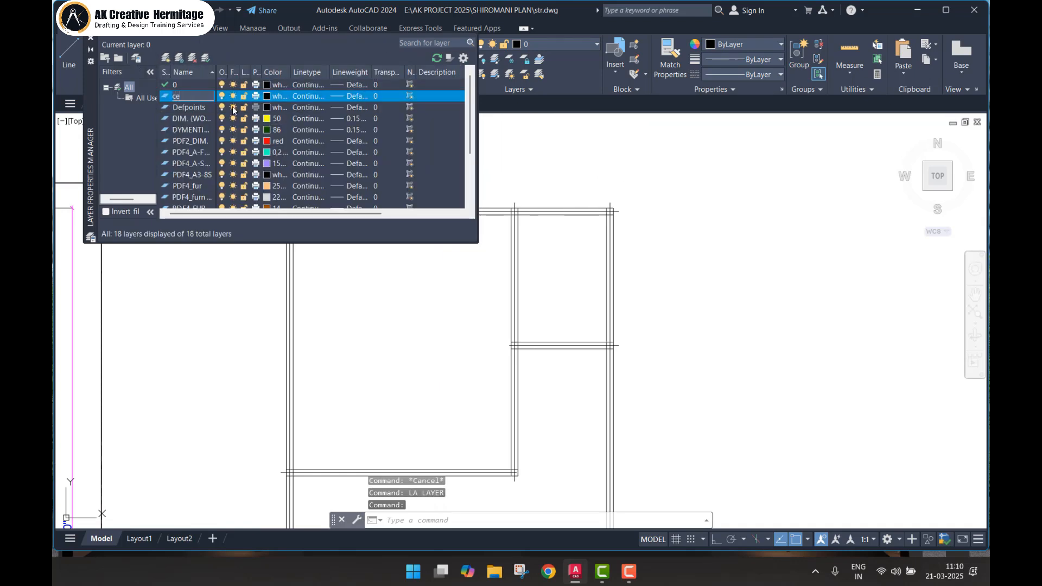
{"action": "left_click", "coordinate": [269, 97]}
{"action": "left_click", "coordinate": [624, 242]}
{"action": "left_click", "coordinate": [504, 379]}
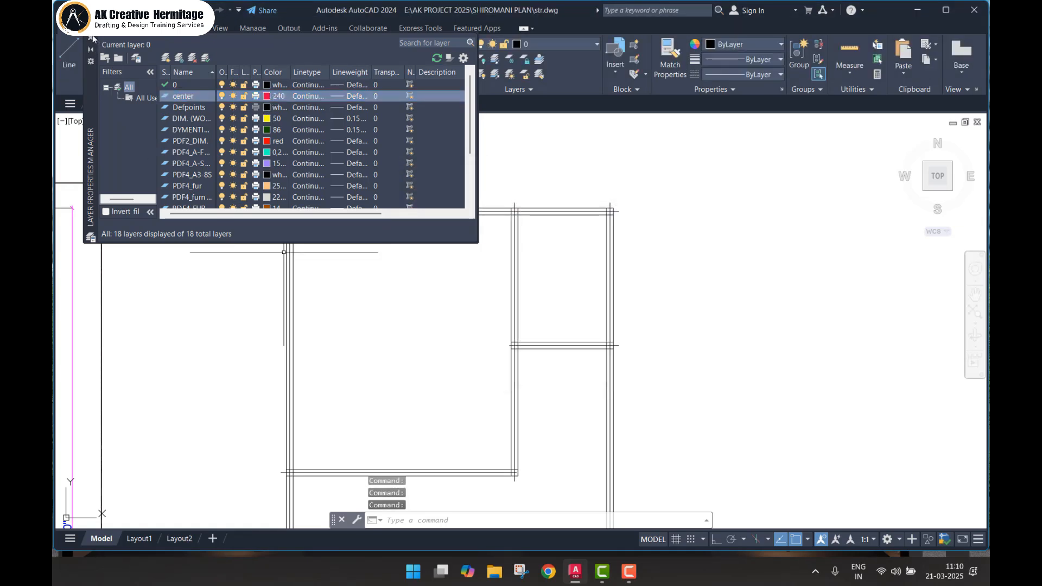
{"action": "left_click", "coordinate": [91, 38]}
{"action": "scroll", "coordinate": [286, 216], "scroll_direction": "up", "scroll_amount": 3}
{"action": "scroll", "coordinate": [351, 217], "scroll_direction": "down", "scroll_amount": 3}
{"action": "mouse_move", "coordinate": [351, 217]}
{"action": "middle_mouse_down"}
{"action": "mouse_move", "coordinate": [429, 161]}
{"action": "mouse_move", "coordinate": [442, 226]}
{"action": "middle_mouse_up"}
{"action": "scroll", "coordinate": [379, 207], "scroll_direction": "up", "scroll_amount": 2}
{"action": "key", "text": "Escape"}
{"action": "key", "text": "Escape"}
{"action": "scroll", "coordinate": [379, 207], "scroll_direction": "up", "scroll_amount": 1}
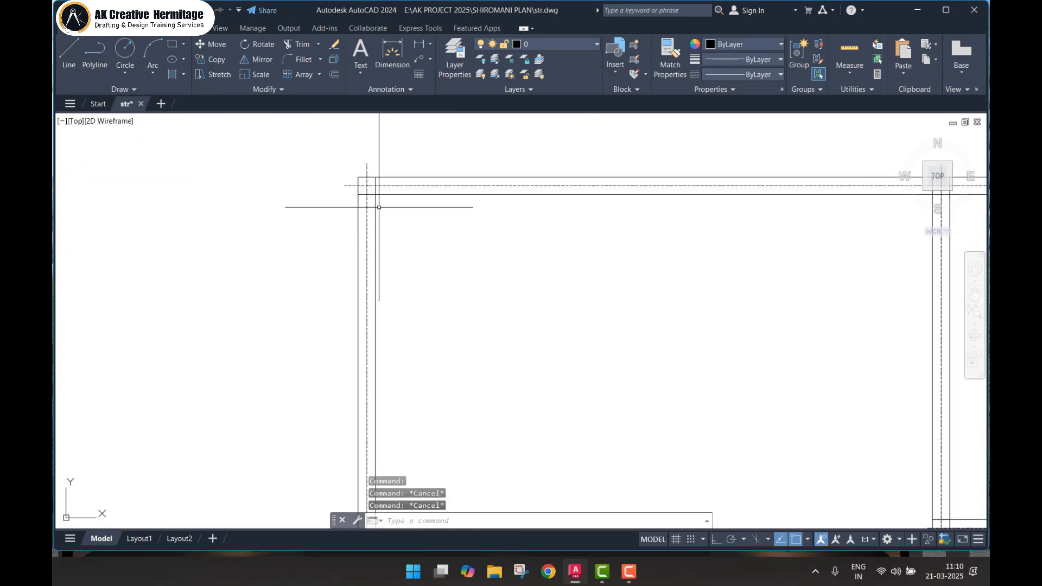
{"action": "type", "text": "l"}
{"action": "key", "text": "Return"}
{"action": "scroll", "coordinate": [373, 193], "scroll_direction": "up", "scroll_amount": 3}
{"action": "left_click", "coordinate": [354, 175]}
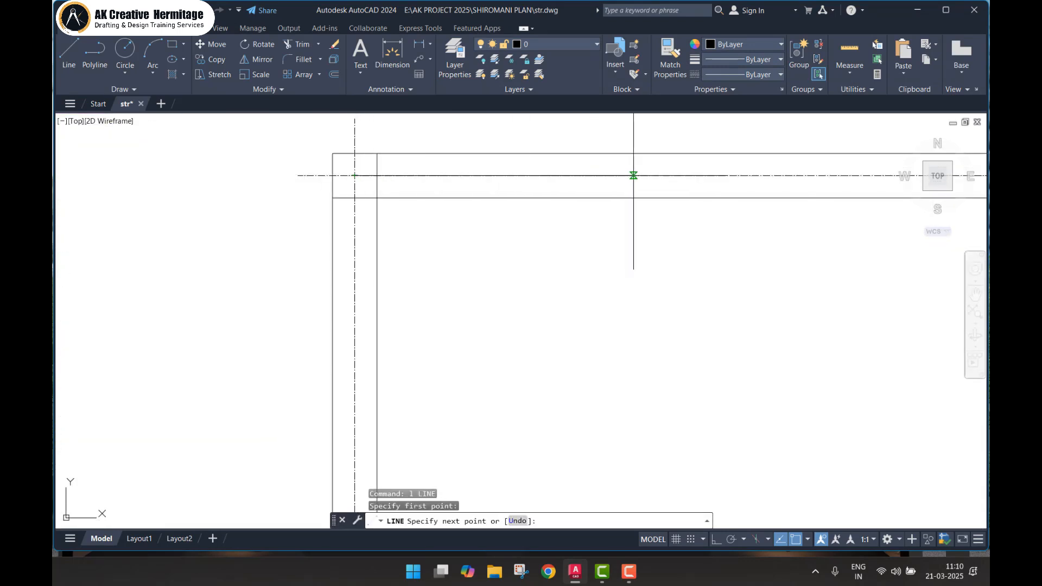
{"action": "scroll", "coordinate": [454, 170], "scroll_direction": "down", "scroll_amount": 4}
{"action": "key", "text": "Escape"}
{"action": "key", "text": "Escape"}
- Make the center layer current and draw a line over the bedroom's top wall centerline, ending at the bedroom-toilet partition
{"action": "left_click", "coordinate": [562, 48]}
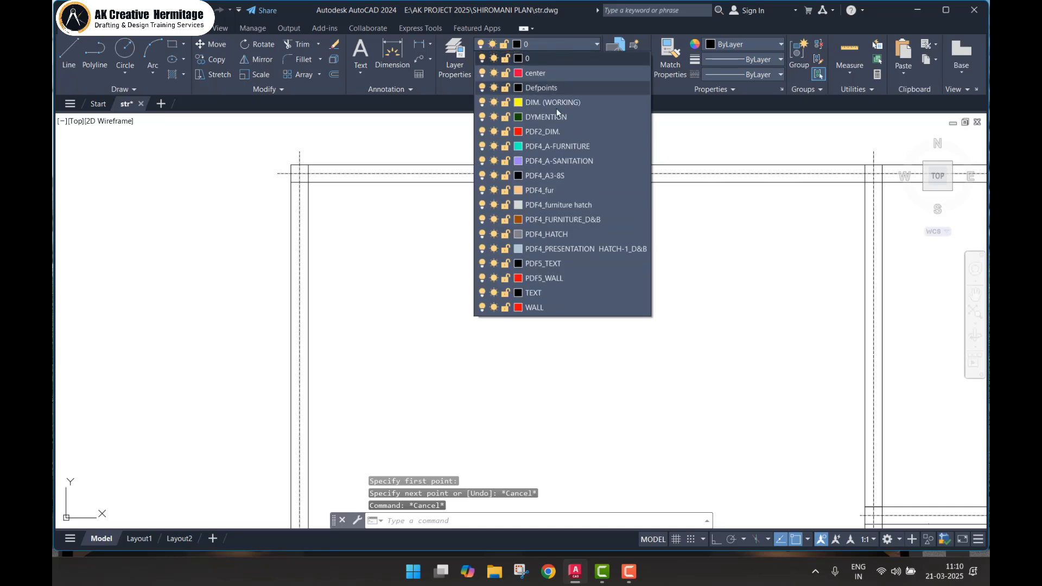
{"action": "left_click", "coordinate": [551, 72]}
{"action": "type", "text": "l"}
{"action": "key", "text": "Return"}
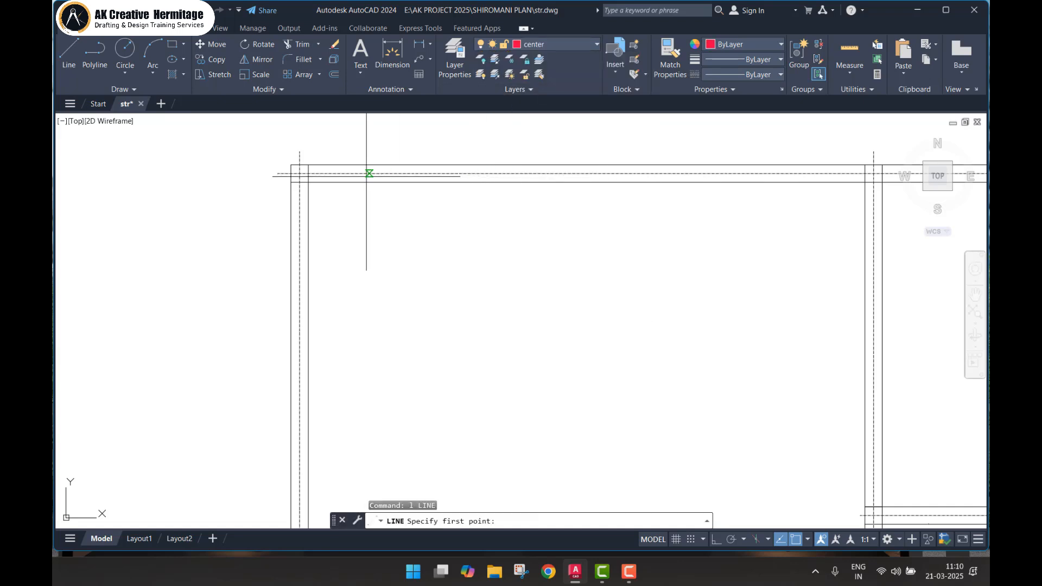
{"action": "left_click", "coordinate": [300, 173]}
{"action": "scroll", "coordinate": [652, 196], "scroll_direction": "up", "scroll_amount": 4}
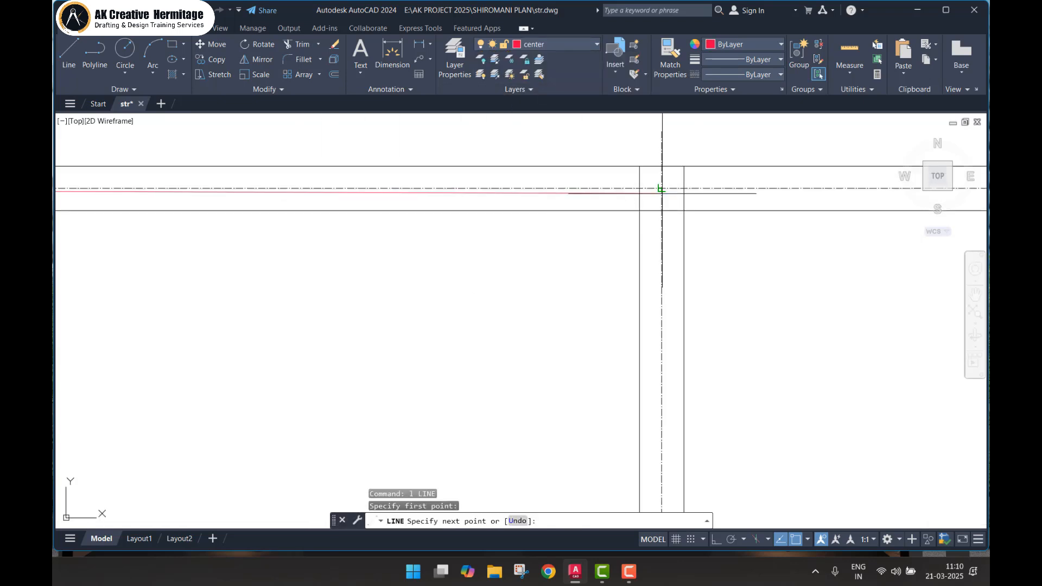
{"action": "left_click", "coordinate": [661, 189]}
- Continue the line down the bedroom-toilet partition's centerline to the toilet's lower wall
{"action": "scroll", "coordinate": [665, 226], "scroll_direction": "down", "scroll_amount": 4}
{"action": "middle_click_drag", "start_coordinate": [675, 331], "coordinate": [648, 123]}
{"action": "scroll", "coordinate": [647, 196], "scroll_direction": "up", "scroll_amount": 3}
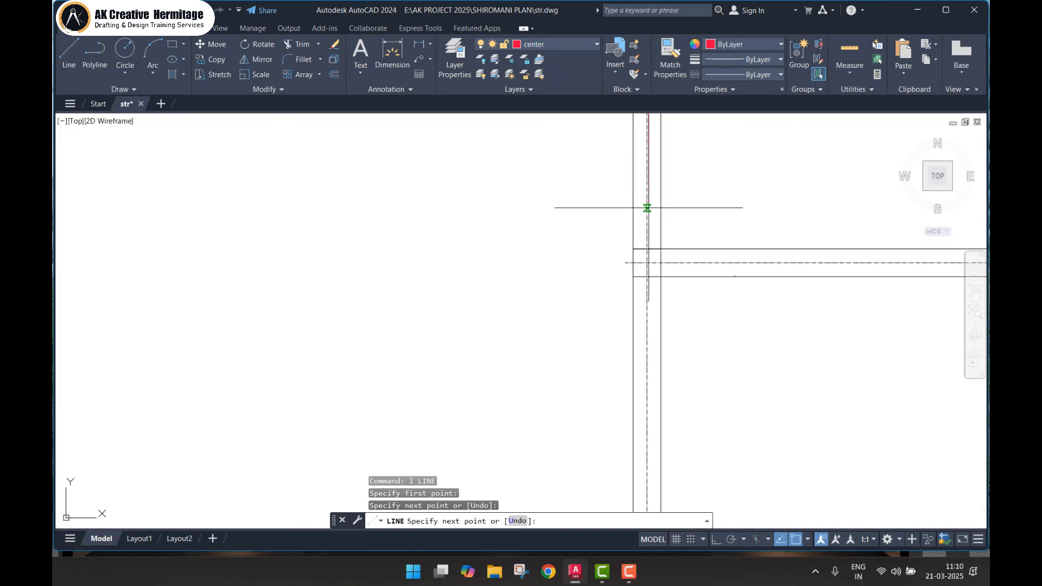
{"action": "left_click", "coordinate": [647, 263]}
{"action": "scroll", "coordinate": [689, 261], "scroll_direction": "down", "scroll_amount": 4}
{"action": "middle_click_drag", "start_coordinate": [752, 260], "coordinate": [570, 288]}
{"action": "scroll", "coordinate": [650, 294], "scroll_direction": "up", "scroll_amount": 4}
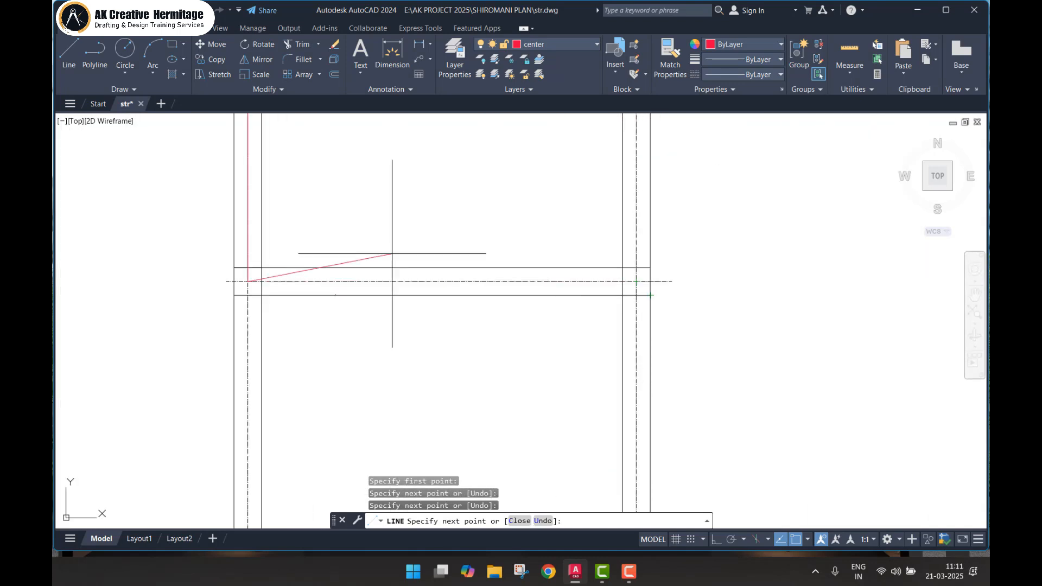
{"action": "key", "text": "Return"}
- Draw a line over the centerline of the toilet's lower wall, from the bedroom partition to the right outer wall
{"action": "key", "text": "Return"}
{"action": "left_click", "coordinate": [249, 282]}
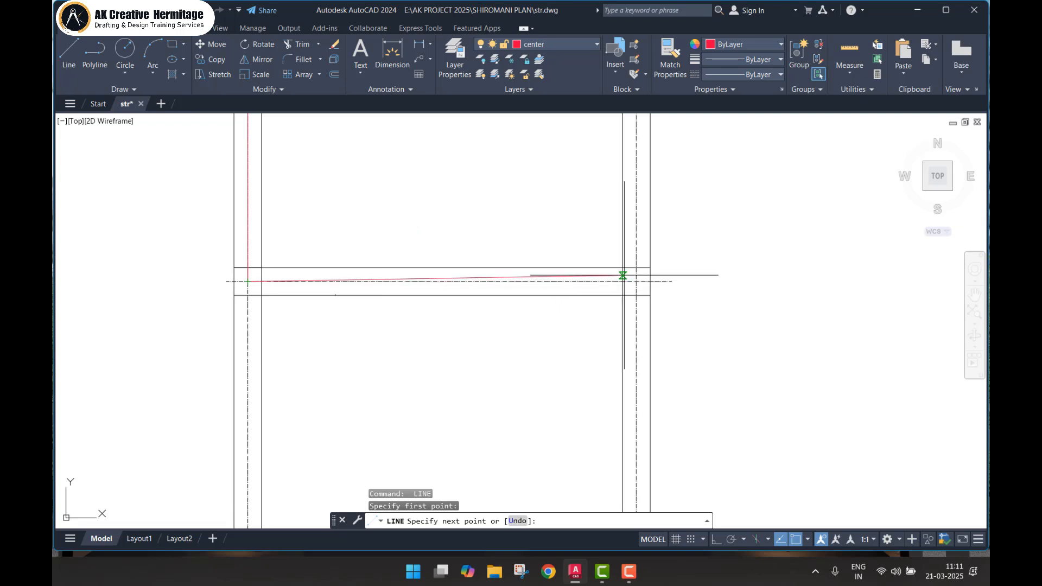
{"action": "key", "text": "Return"}
{"action": "key", "text": "Return"}
{"action": "left_click", "coordinate": [636, 281]}
{"action": "key", "text": "Return"}
- Draw connected lines over the centerlines of the toilet's right and top walls, ending at the bedroom partition
{"action": "key", "text": "Return"}
{"action": "left_click", "coordinate": [636, 281]}
{"action": "scroll", "coordinate": [651, 267], "scroll_direction": "down", "scroll_amount": 2}
{"action": "scroll", "coordinate": [649, 319], "scroll_direction": "down", "scroll_amount": 4}
{"action": "scroll", "coordinate": [647, 205], "scroll_direction": "up", "scroll_amount": 5}
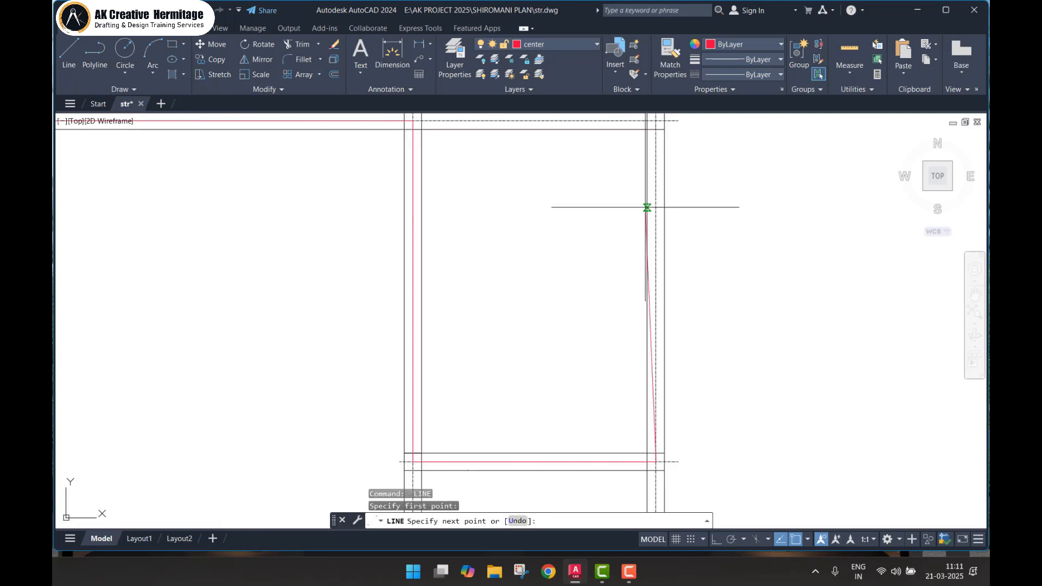
{"action": "left_click", "coordinate": [668, 174]}
{"action": "middle_click_drag", "start_coordinate": [521, 174], "coordinate": [673, 176]}
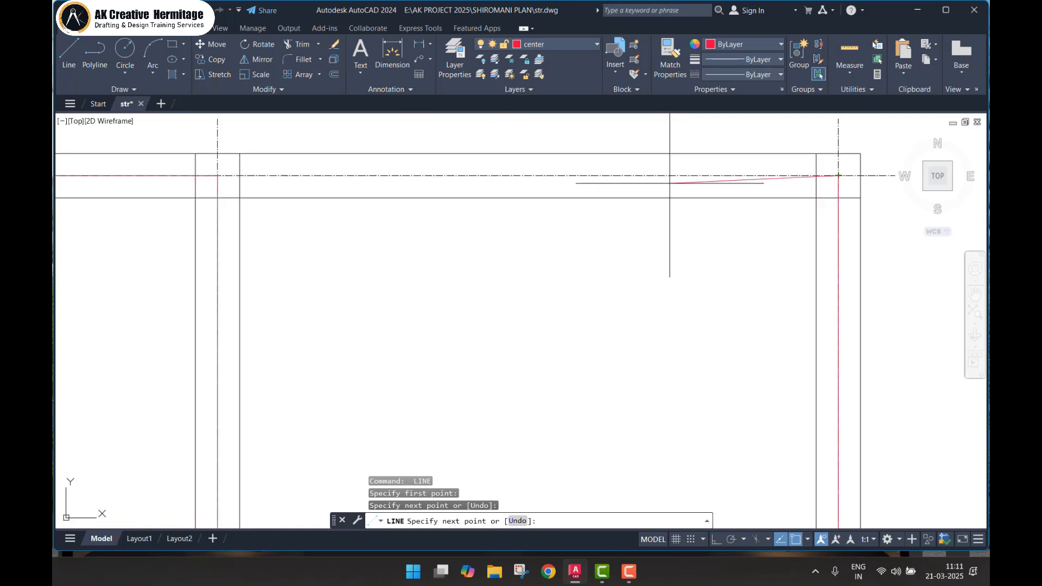
{"action": "left_click", "coordinate": [218, 176]}
{"action": "key", "text": "Escape"}
- Draw a line over the left outer wall's centerline from the top corner down to the bedroom's lower wall
{"action": "scroll", "coordinate": [508, 216], "scroll_direction": "down", "scroll_amount": 6}
{"action": "middle_click_drag", "start_coordinate": [445, 295], "coordinate": [573, 115]}
{"action": "scroll", "coordinate": [504, 243], "scroll_direction": "down", "scroll_amount": 2}
{"action": "middle_click_drag", "start_coordinate": [373, 294], "coordinate": [464, 433]}
{"action": "scroll", "coordinate": [404, 234], "scroll_direction": "up", "scroll_amount": 6}
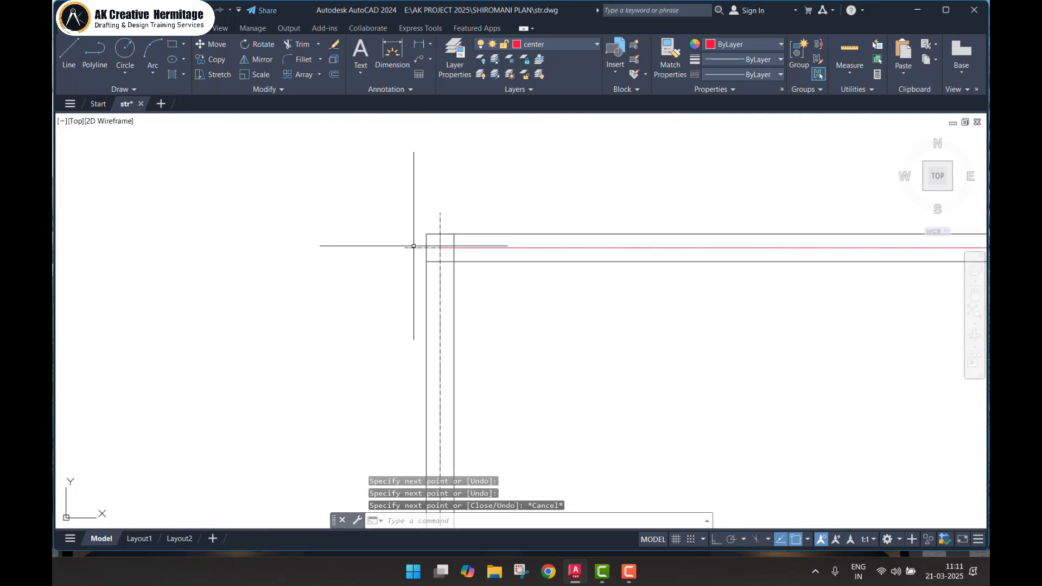
{"action": "key", "text": "space"}
{"action": "left_click", "coordinate": [440, 247]}
{"action": "scroll", "coordinate": [444, 266], "scroll_direction": "down", "scroll_amount": 4}
{"action": "middle_click_drag", "start_coordinate": [443, 473], "coordinate": [435, 251]}
{"action": "middle_click_drag", "start_coordinate": [437, 333], "coordinate": [429, 223]}
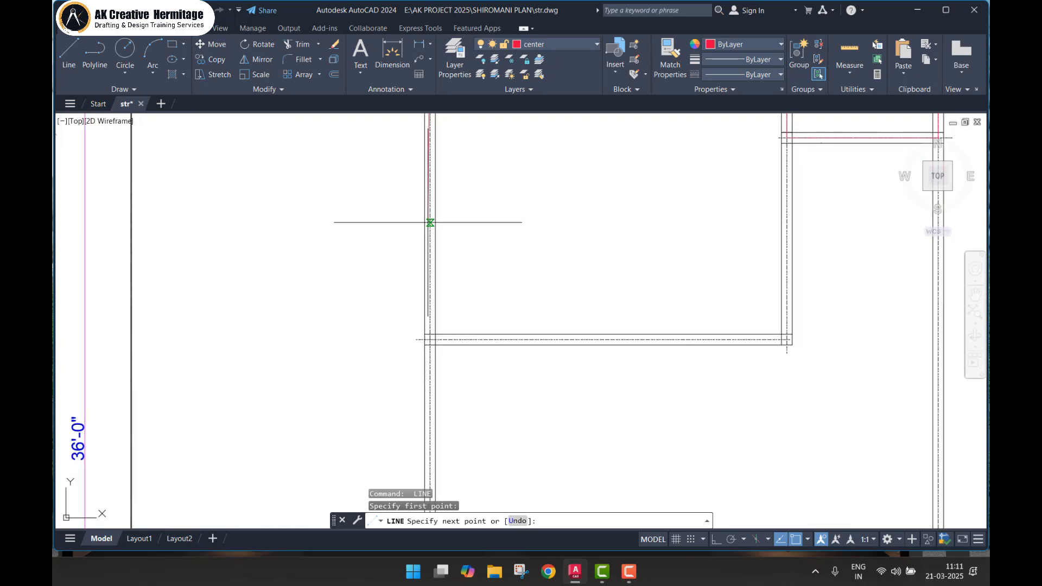
{"action": "scroll", "coordinate": [422, 314], "scroll_direction": "up", "scroll_amount": 4}
{"action": "left_click", "coordinate": [436, 384]}
- Continue the line along the bedroom's lower wall and up the O.T.S. partition to the toilet wall junction
{"action": "middle_click_drag", "start_coordinate": [539, 248], "coordinate": [298, 251]}
{"action": "scroll", "coordinate": [490, 268], "scroll_direction": "down", "scroll_amount": 3}
{"action": "scroll", "coordinate": [763, 296], "scroll_direction": "up", "scroll_amount": 3}
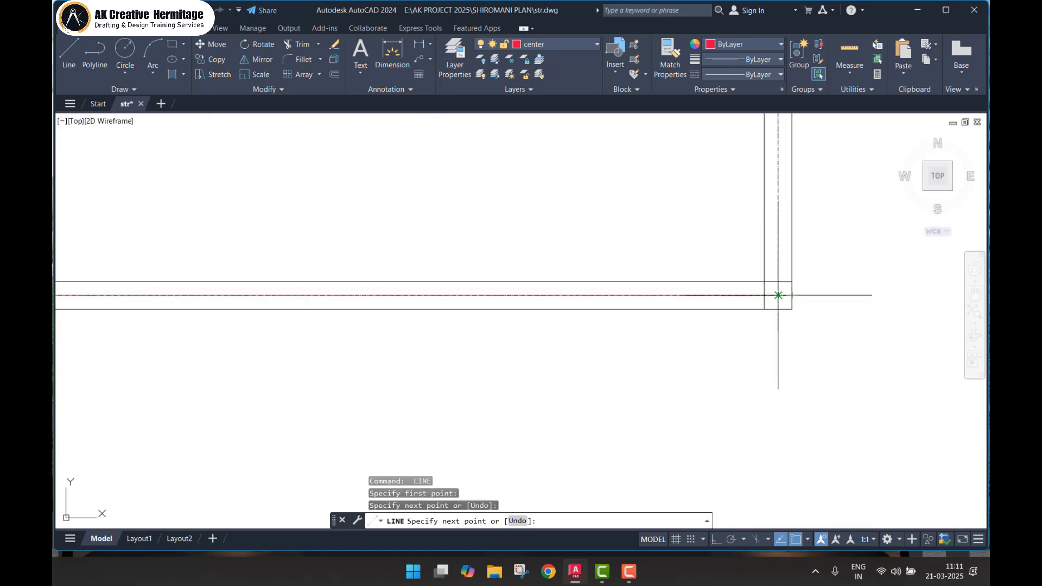
{"action": "left_click", "coordinate": [778, 295]}
{"action": "scroll", "coordinate": [605, 263], "scroll_direction": "down", "scroll_amount": 3}
{"action": "scroll", "coordinate": [623, 165], "scroll_direction": "up", "scroll_amount": 4}
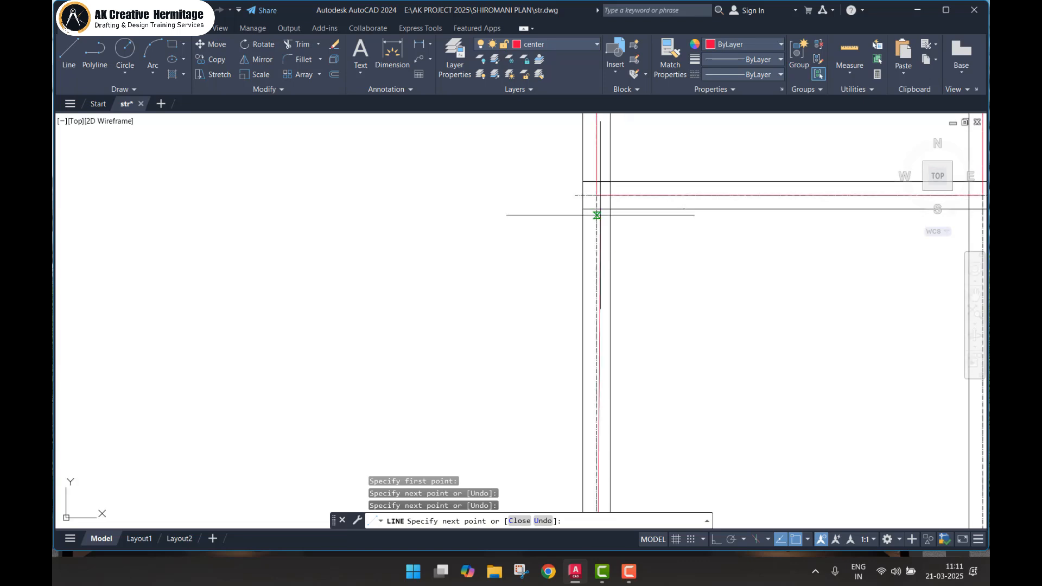
{"action": "left_click", "coordinate": [596, 195]}
{"action": "key", "text": "Escape"}
{"action": "scroll", "coordinate": [617, 187], "scroll_direction": "down", "scroll_amount": 3}
{"action": "middle_click_drag", "start_coordinate": [610, 331], "coordinate": [657, 221]}
{"action": "middle_click_drag", "start_coordinate": [592, 254], "coordinate": [540, 242]}
{"action": "scroll", "coordinate": [625, 196], "scroll_direction": "up", "scroll_amount": 4}
{"action": "key", "text": "space"}
{"action": "left_click", "coordinate": [622, 161]}
{"action": "scroll", "coordinate": [621, 263], "scroll_direction": "down", "scroll_amount": 4}
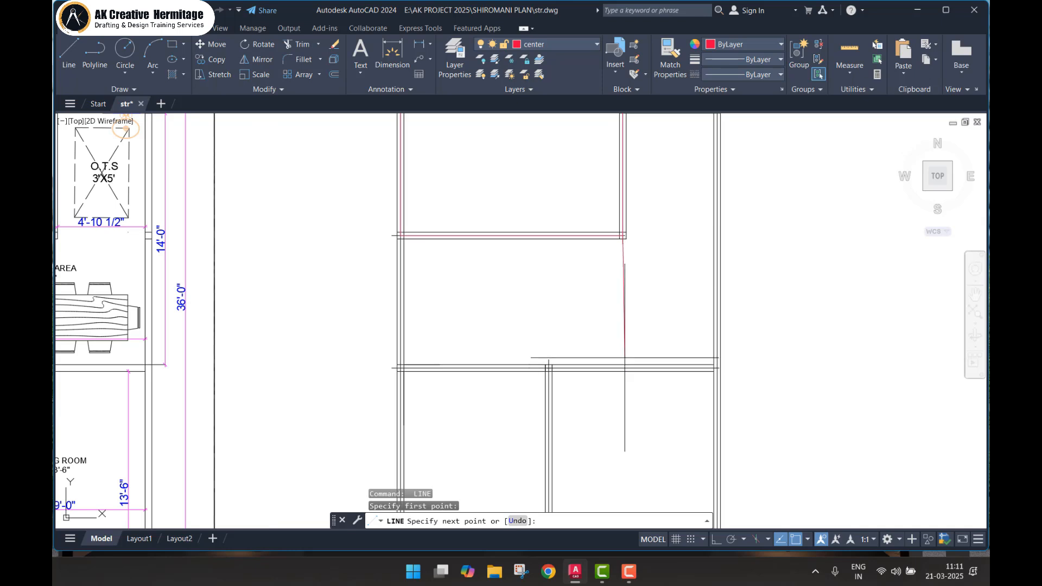
{"action": "key", "text": "Escape"}
- Draw a line over the left outer wall's centerline from the bedroom's lower wall down to the porch wall
{"action": "key", "text": "space"}
{"action": "scroll", "coordinate": [392, 230], "scroll_direction": "up", "scroll_amount": 5}
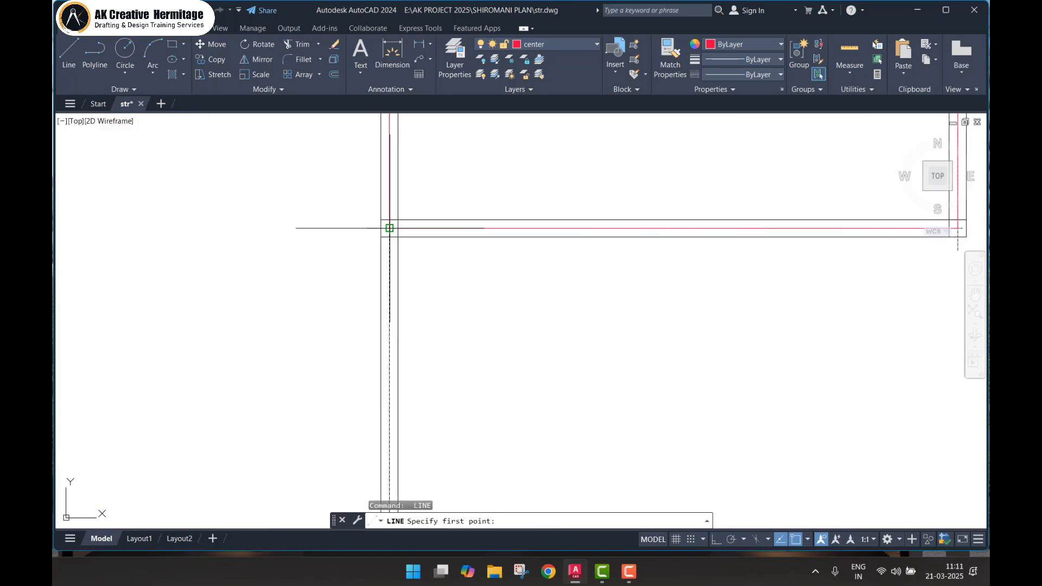
{"action": "left_click", "coordinate": [389, 228]}
{"action": "scroll", "coordinate": [390, 228], "scroll_direction": "down", "scroll_amount": 3}
{"action": "scroll", "coordinate": [401, 238], "scroll_direction": "up", "scroll_amount": 4}
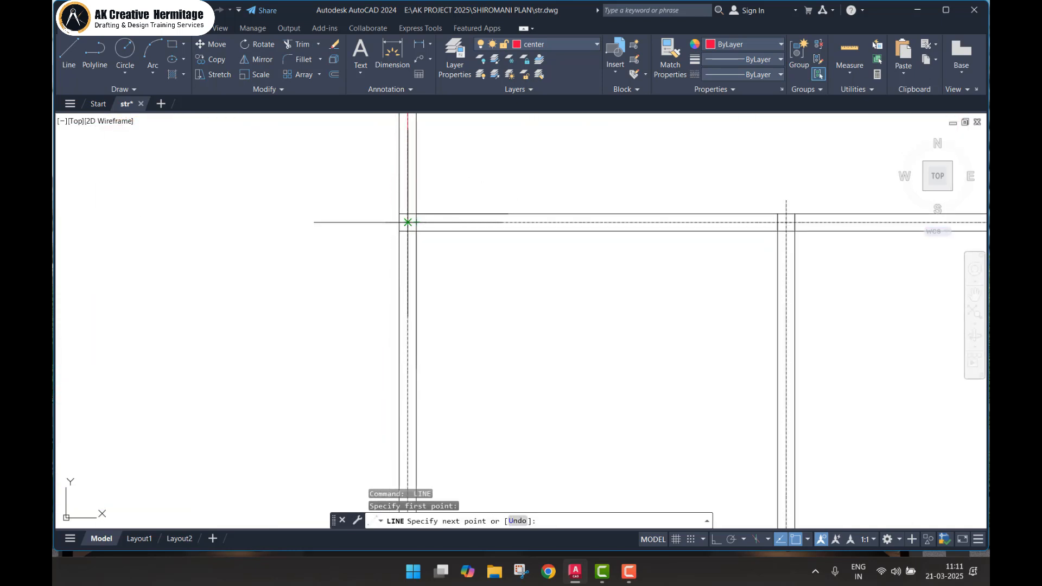
{"action": "key", "text": "Escape"}
- Draw lines over both centerline segments of the wall separating the living area from the porch and drawing room
{"action": "key", "text": "space"}
{"action": "left_click", "coordinate": [406, 222]}
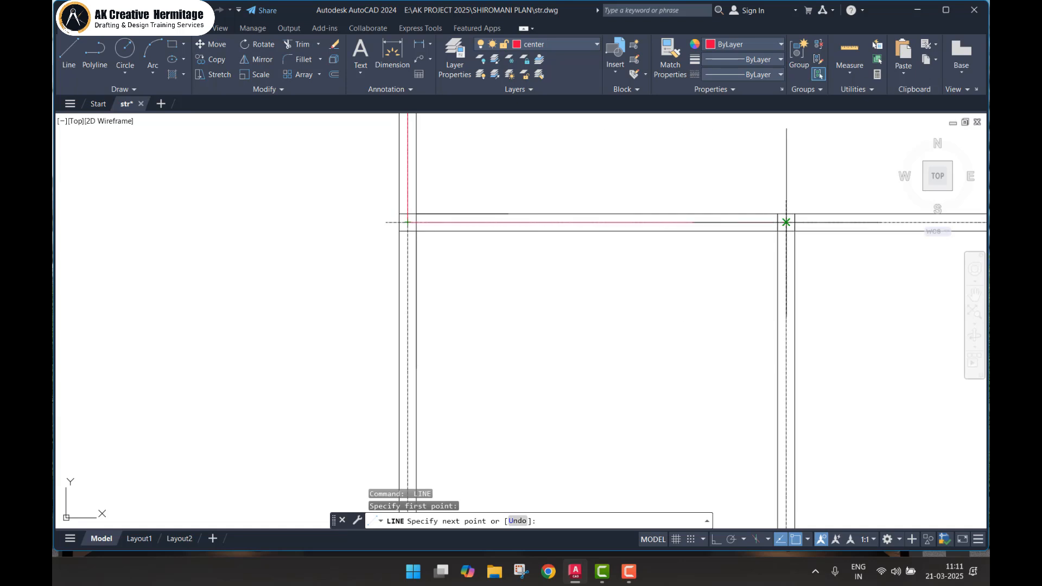
{"action": "left_click", "coordinate": [786, 222]}
{"action": "scroll", "coordinate": [642, 259], "scroll_direction": "down", "scroll_amount": 3}
{"action": "scroll", "coordinate": [698, 286], "scroll_direction": "up", "scroll_amount": 4}
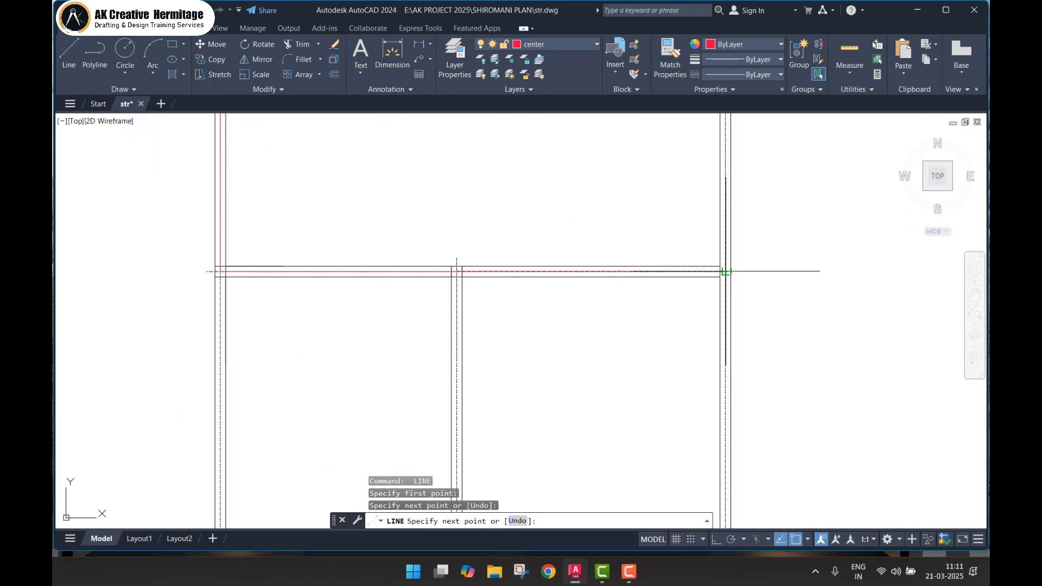
{"action": "left_click", "coordinate": [726, 272]}
{"action": "key", "text": "Escape"}
- Draw a line over the right outer wall's centerline from the drawing room's upper wall to the toilet's lower wall
{"action": "scroll", "coordinate": [721, 253], "scroll_direction": "down", "scroll_amount": 2}
{"action": "key", "text": "space"}
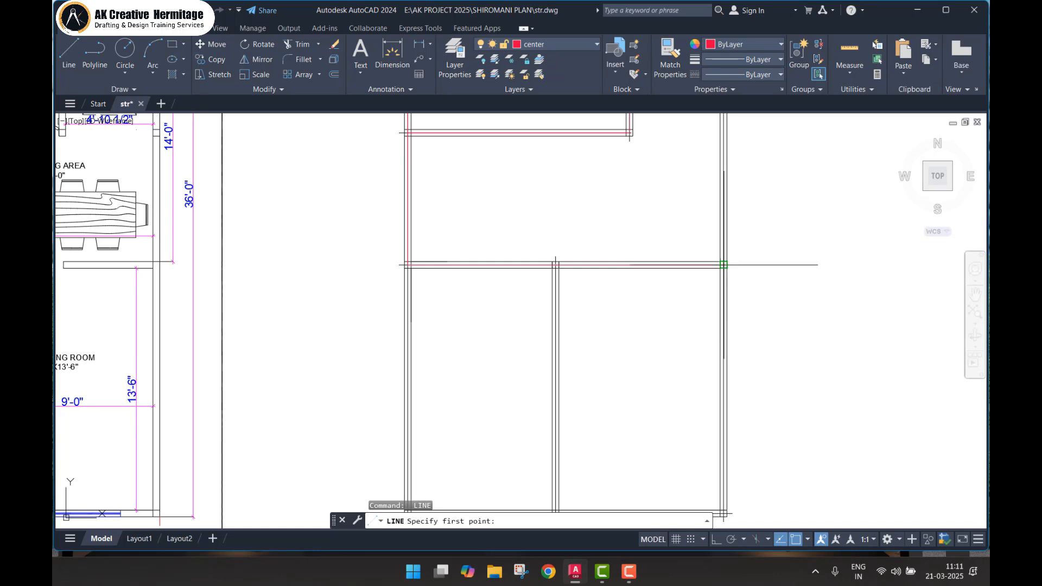
{"action": "left_click", "coordinate": [723, 265]}
{"action": "scroll", "coordinate": [684, 252], "scroll_direction": "up", "scroll_amount": 3}
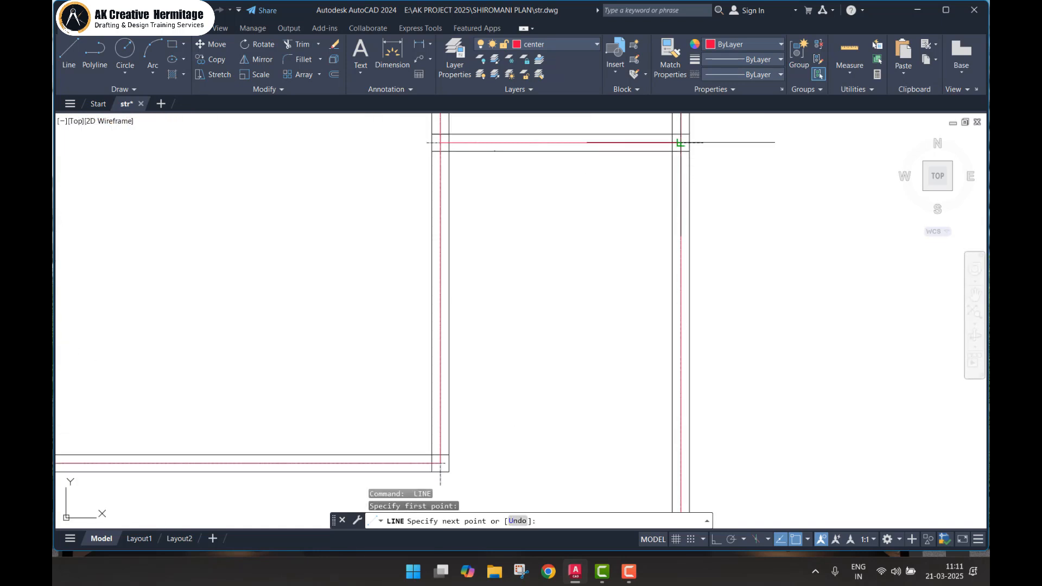
{"action": "key", "text": "Escape"}
- Draw a line over the porch's left outer wall centerline down to the front corner
{"action": "scroll", "coordinate": [691, 315], "scroll_direction": "down", "scroll_amount": 3}
{"action": "scroll", "coordinate": [547, 220], "scroll_direction": "up", "scroll_amount": 4}
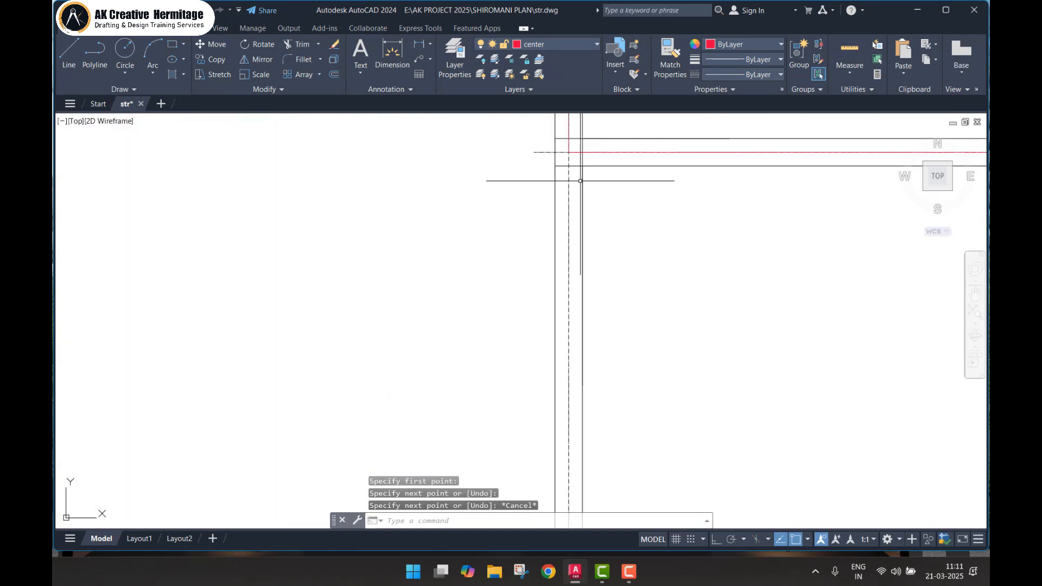
{"action": "key", "text": "space"}
{"action": "left_click", "coordinate": [569, 153]}
{"action": "scroll", "coordinate": [567, 222], "scroll_direction": "down", "scroll_amount": 3}
{"action": "middle_click_drag", "start_coordinate": [565, 376], "coordinate": [579, 119]}
{"action": "scroll", "coordinate": [592, 308], "scroll_direction": "up", "scroll_amount": 3}
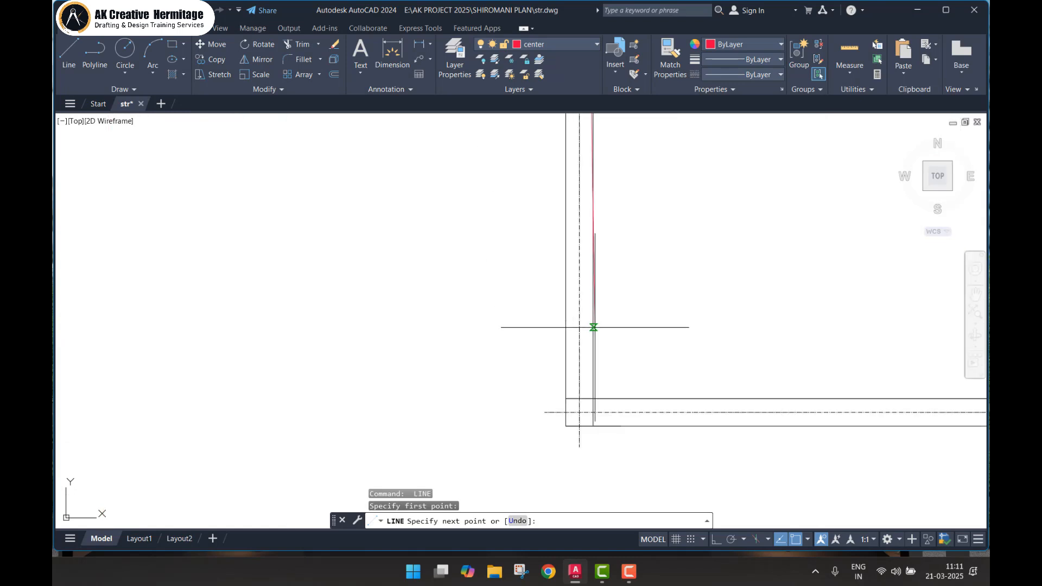
{"action": "left_click", "coordinate": [579, 412]}
- Continue the line along the porch's front wall and up the porch-drawing room partition to the living area wall
{"action": "scroll", "coordinate": [577, 412], "scroll_direction": "down", "scroll_amount": 3}
{"action": "scroll", "coordinate": [715, 388], "scroll_direction": "up", "scroll_amount": 3}
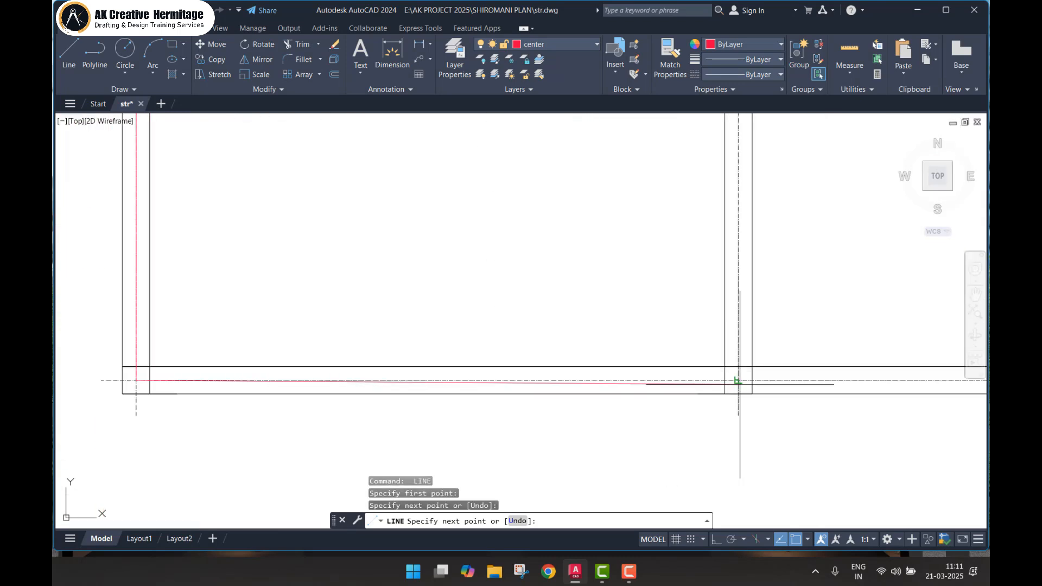
{"action": "left_click", "coordinate": [737, 381]}
{"action": "scroll", "coordinate": [723, 377], "scroll_direction": "down", "scroll_amount": 3}
{"action": "scroll", "coordinate": [653, 210], "scroll_direction": "up", "scroll_amount": 3}
{"action": "scroll", "coordinate": [653, 210], "scroll_direction": "up", "scroll_amount": 3}
{"action": "key", "text": "Escape"}
- Draw a line over the drawing room's front wall centerline, from the porch partition to the right outer wall
{"action": "scroll", "coordinate": [602, 233], "scroll_direction": "down", "scroll_amount": 4}
{"action": "middle_click_drag", "start_coordinate": [617, 481], "coordinate": [543, 388]}
{"action": "key", "text": "space"}
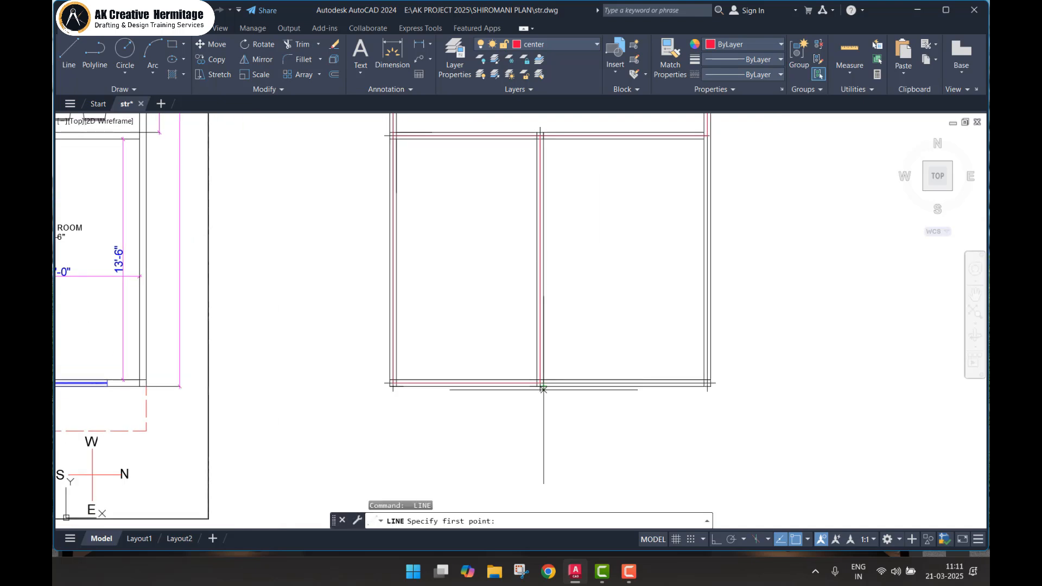
{"action": "scroll", "coordinate": [541, 392], "scroll_direction": "up", "scroll_amount": 6}
{"action": "left_click", "coordinate": [548, 339]}
{"action": "scroll", "coordinate": [639, 352], "scroll_direction": "down", "scroll_amount": 2}
{"action": "middle_click_drag", "start_coordinate": [760, 326], "coordinate": [633, 368]}
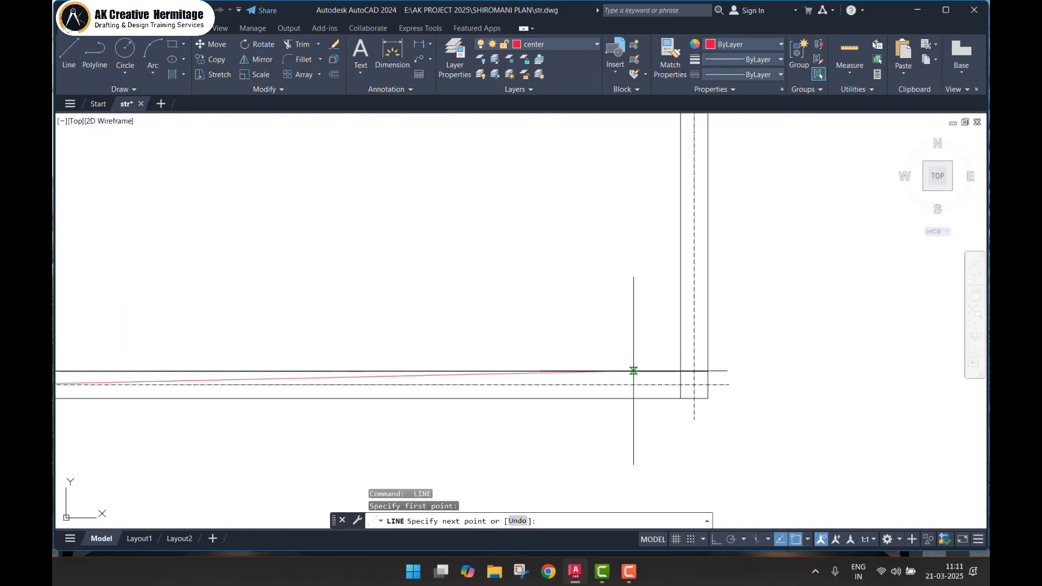
{"action": "scroll", "coordinate": [708, 371], "scroll_direction": "up", "scroll_amount": 2}
{"action": "key", "text": "Escape"}
- Draw a line over the drawing room's right wall centerline, from the front corner up to the living area wall
{"action": "key", "text": "space"}
{"action": "left_click", "coordinate": [708, 370]}
{"action": "scroll", "coordinate": [678, 380], "scroll_direction": "down", "scroll_amount": 4}
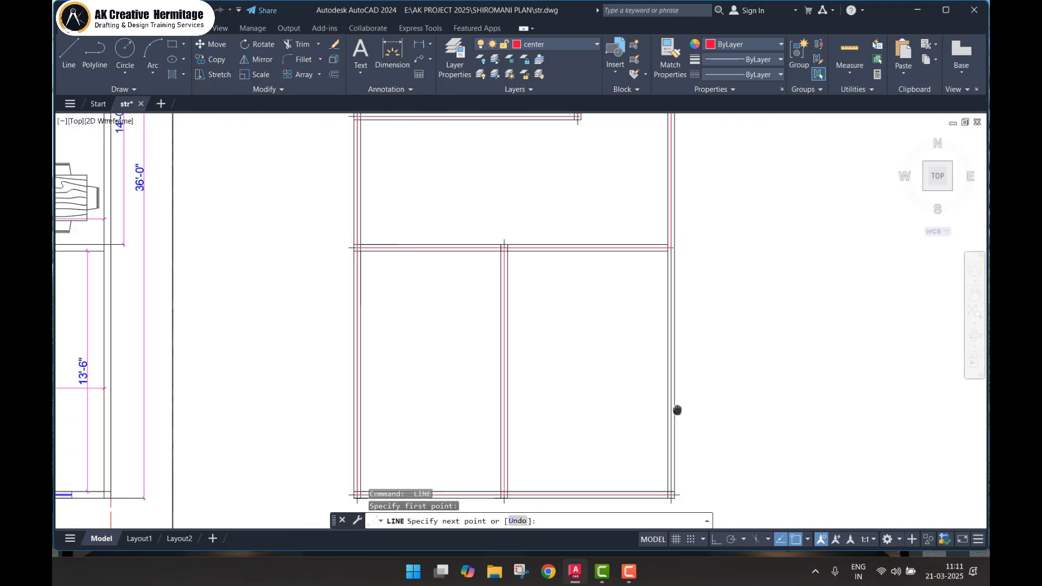
{"action": "scroll", "coordinate": [677, 325], "scroll_direction": "up", "scroll_amount": 4}
{"action": "left_click", "coordinate": [677, 240]}
{"action": "key", "text": "space"}
- Draw a vertical line across the living area from the top of the porch-drawing room partition to the bedroom's lower wall centerline
{"action": "scroll", "coordinate": [706, 336], "scroll_direction": "down", "scroll_amount": 5}
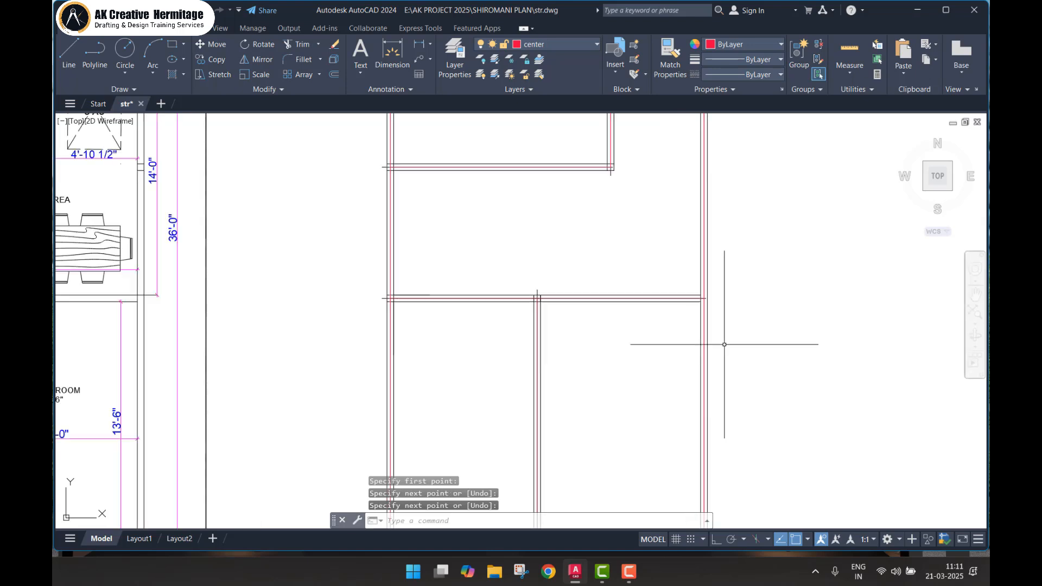
{"action": "mouse_move", "coordinate": [606, 321]}
{"action": "middle_mouse_down"}
{"action": "mouse_move", "coordinate": [593, 360]}
{"action": "mouse_move", "coordinate": [587, 349]}
{"action": "middle_mouse_up"}
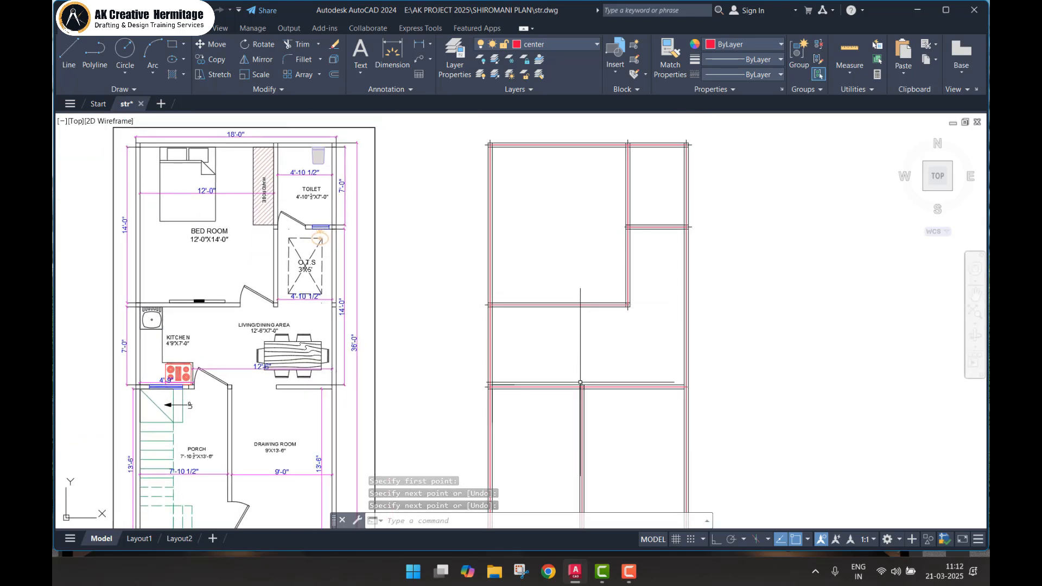
{"action": "scroll", "coordinate": [577, 354], "scroll_direction": "up", "scroll_amount": 8}
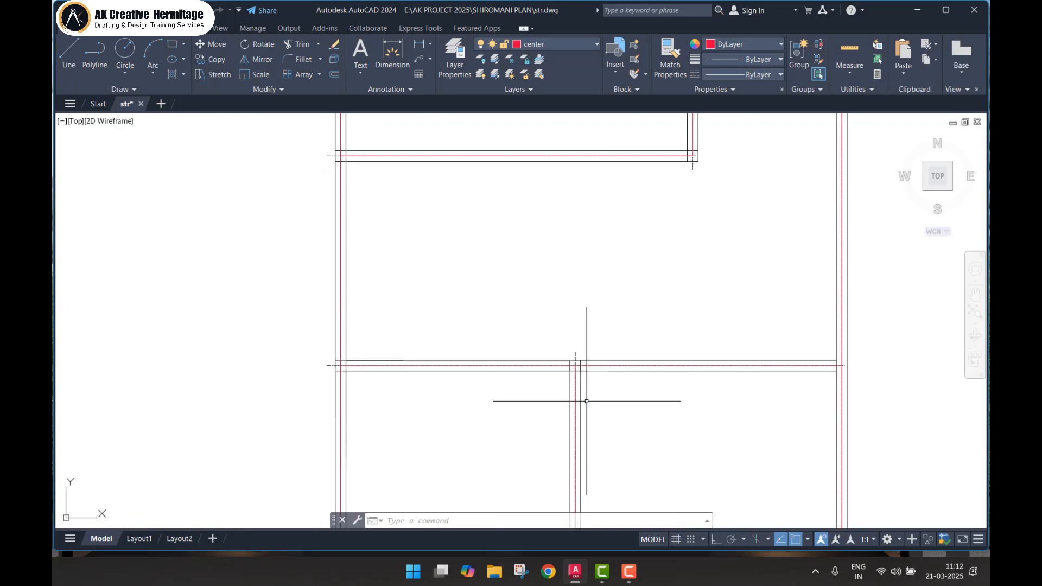
{"action": "key", "text": "Escape"}
{"action": "key", "text": "Escape"}
{"action": "type", "text": "l"}
{"action": "key", "text": "Return"}
{"action": "left_click", "coordinate": [568, 354]}
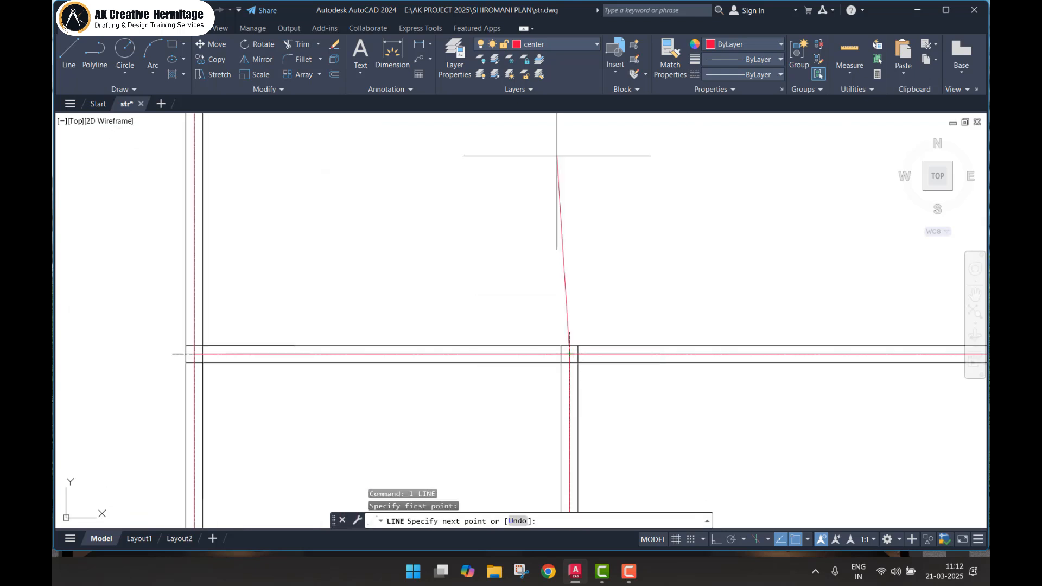
{"action": "middle_click_drag", "start_coordinate": [555, 158], "coordinate": [554, 336]}
{"action": "key", "text": "Escape"}
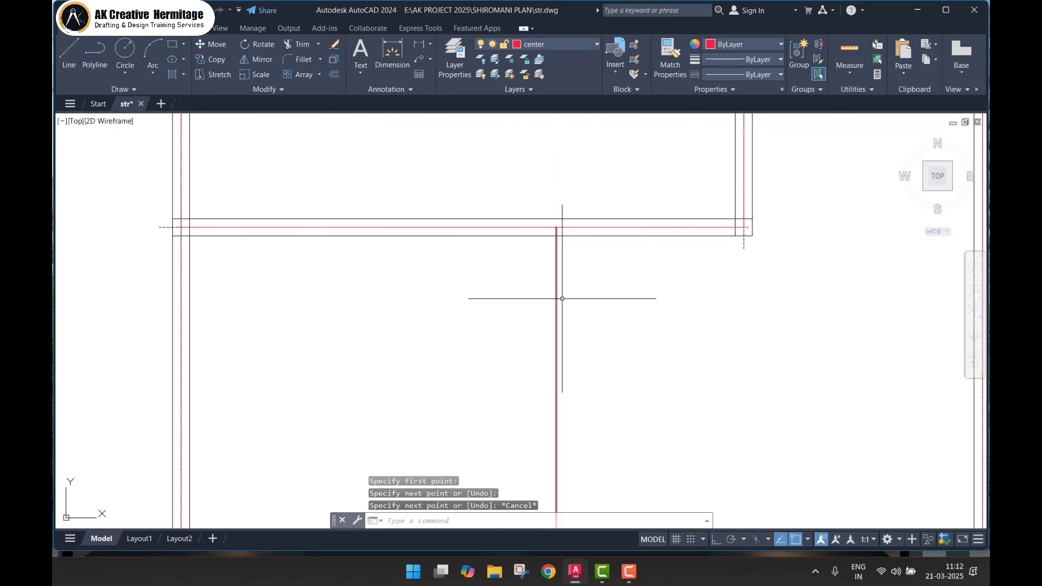
{"action": "scroll", "coordinate": [558, 298], "scroll_direction": "down", "scroll_amount": 5}
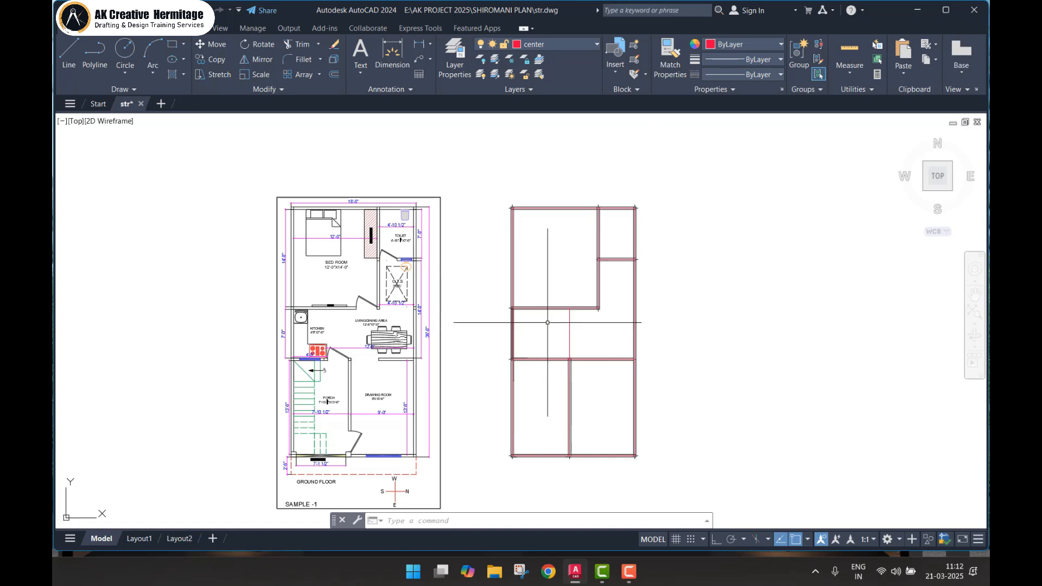
- Draw a horizontal line from the bedroom's lower right corner centerline intersection to the right outer wall's centerline
{"action": "scroll", "coordinate": [577, 326], "scroll_direction": "up", "scroll_amount": 6}
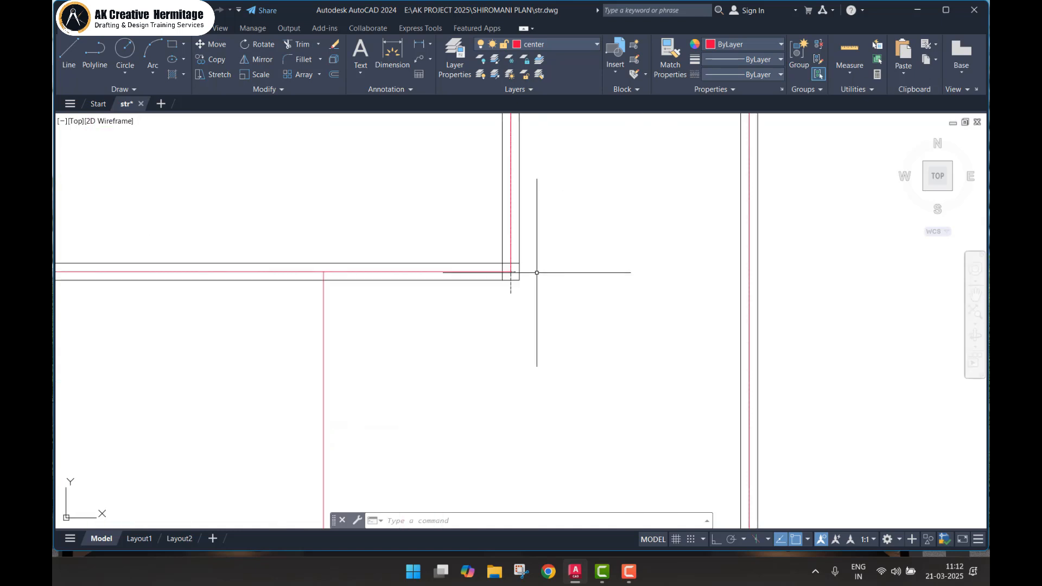
{"action": "type", "text": "l"}
{"action": "key", "text": "Return"}
{"action": "left_click", "coordinate": [495, 271]}
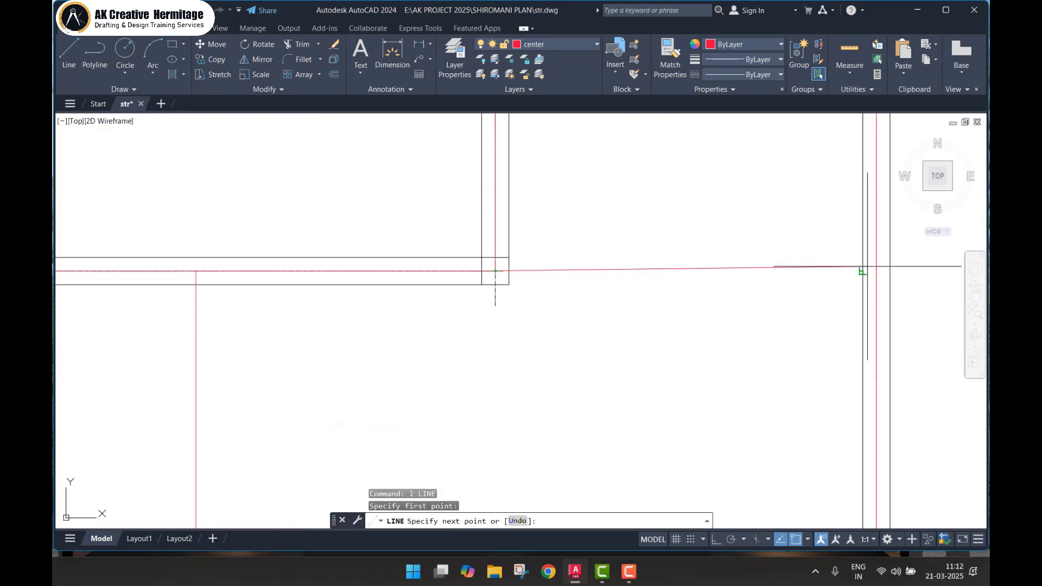
{"action": "key", "text": "Escape"}
{"action": "scroll", "coordinate": [738, 304], "scroll_direction": "down", "scroll_amount": 6}
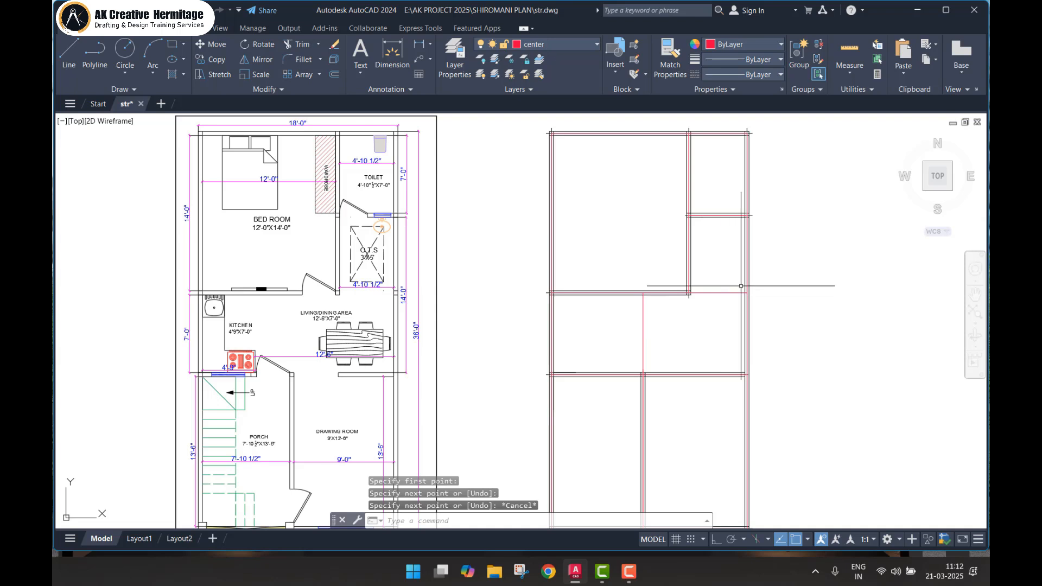
- Measure the vertical distance from the toilet's lower wall centerline down to the horizontal line extended from the bedroom's lower wall
{"action": "scroll", "coordinate": [747, 286], "scroll_direction": "up", "scroll_amount": 2}
{"action": "key", "text": "Escape"}
{"action": "key", "text": "Escape"}
{"action": "middle_click_drag", "start_coordinate": [747, 286], "coordinate": [662, 288]}
{"action": "type", "text": "d"}
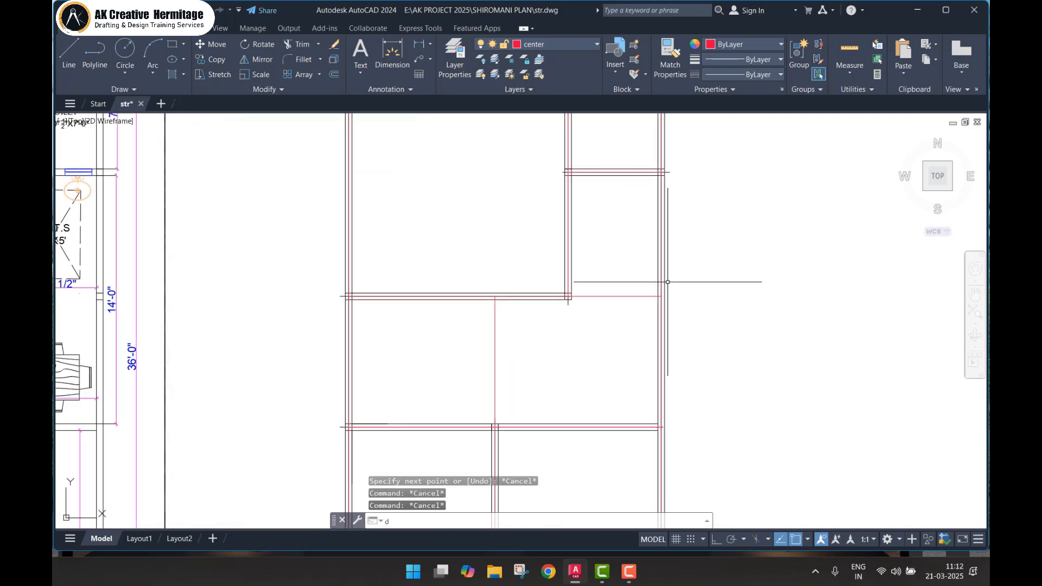
{"action": "type", "text": "li"}
{"action": "key", "text": "Return"}
{"action": "scroll", "coordinate": [661, 195], "scroll_direction": "up", "scroll_amount": 2}
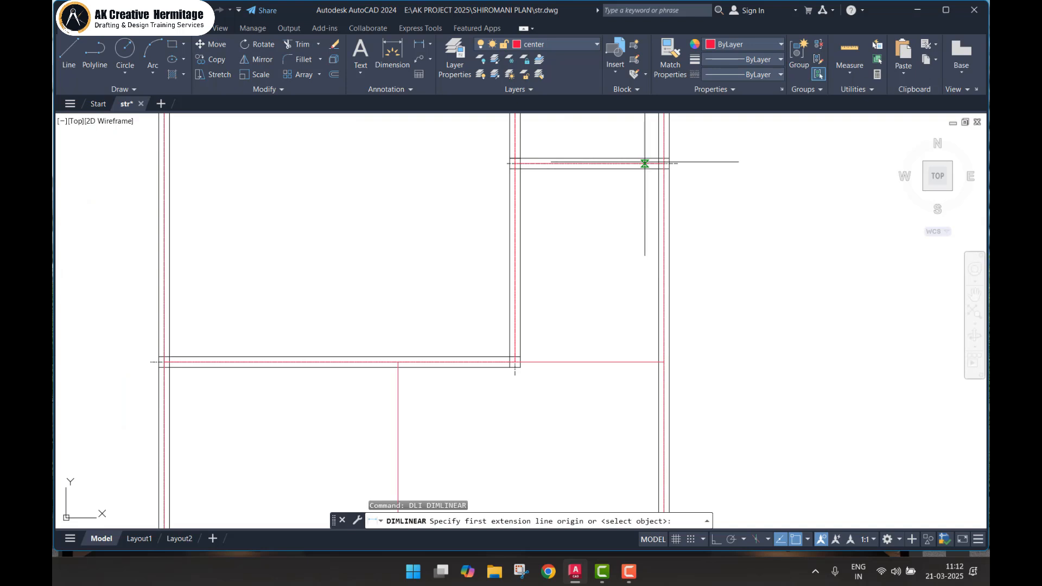
{"action": "left_click", "coordinate": [645, 164]}
{"action": "scroll", "coordinate": [649, 298], "scroll_direction": "down", "scroll_amount": 2}
{"action": "scroll", "coordinate": [633, 353], "scroll_direction": "up", "scroll_amount": 2}
{"action": "left_click", "coordinate": [640, 358]}
{"action": "middle_click_drag", "start_coordinate": [718, 267], "coordinate": [657, 355]}
{"action": "scroll", "coordinate": [673, 319], "scroll_direction": "down", "scroll_amount": 2}
{"action": "key", "text": "Escape"}
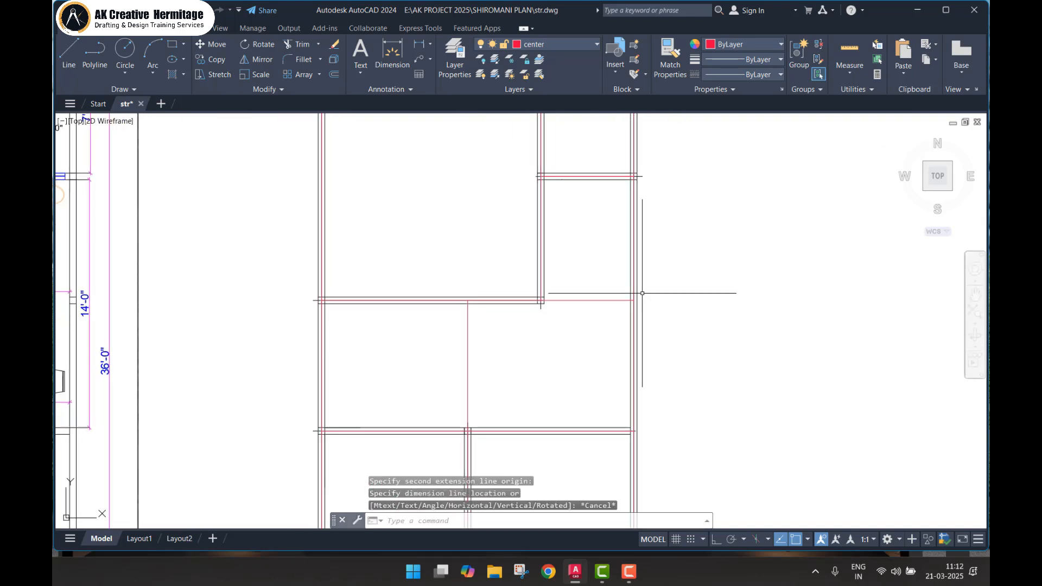
{"action": "scroll", "coordinate": [642, 300], "scroll_direction": "down", "scroll_amount": 2}
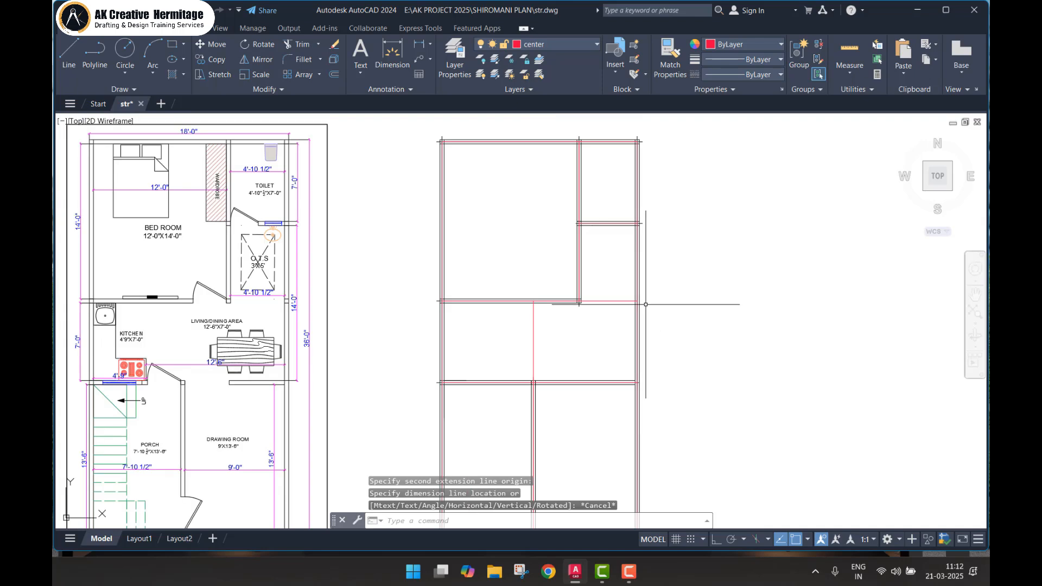
{"action": "left_click", "coordinate": [619, 302]}
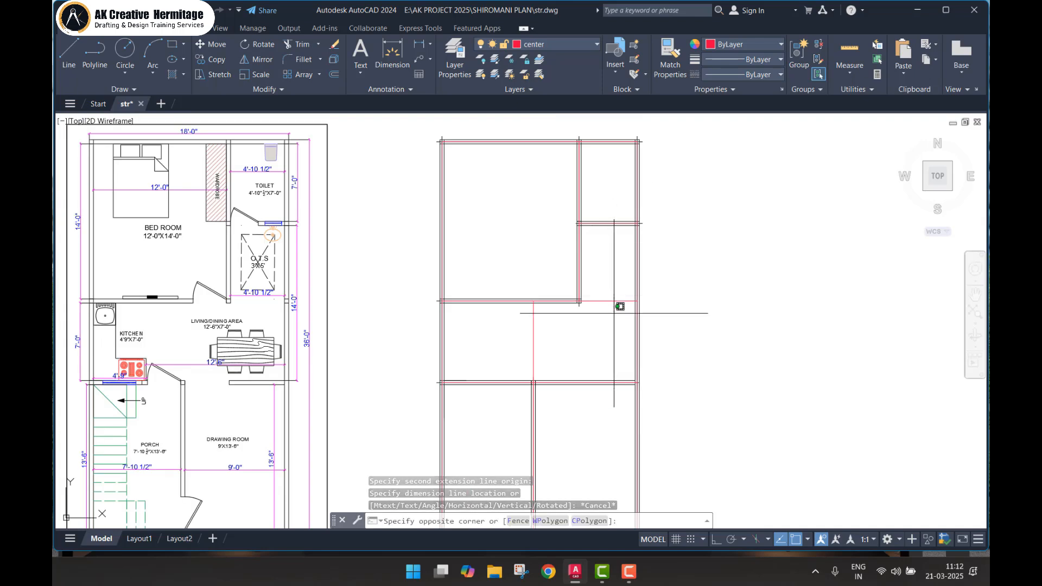
{"action": "key", "text": "Escape"}
{"action": "key", "text": "Escape"}
{"action": "scroll", "coordinate": [646, 305], "scroll_direction": "down", "scroll_amount": 2}
{"action": "scroll", "coordinate": [584, 296], "scroll_direction": "down", "scroll_amount": 2}
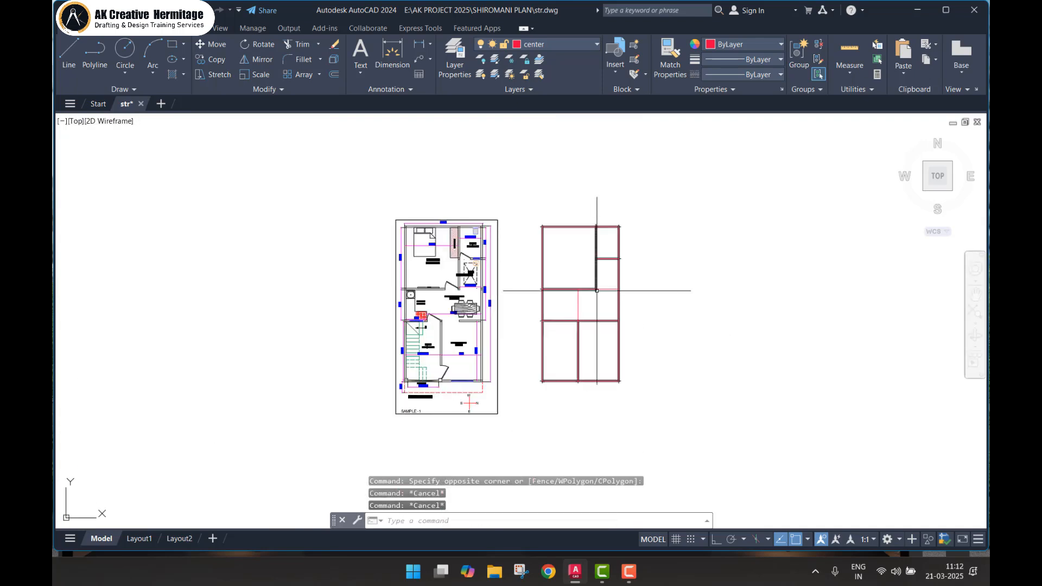
{"action": "key", "text": "Escape"}
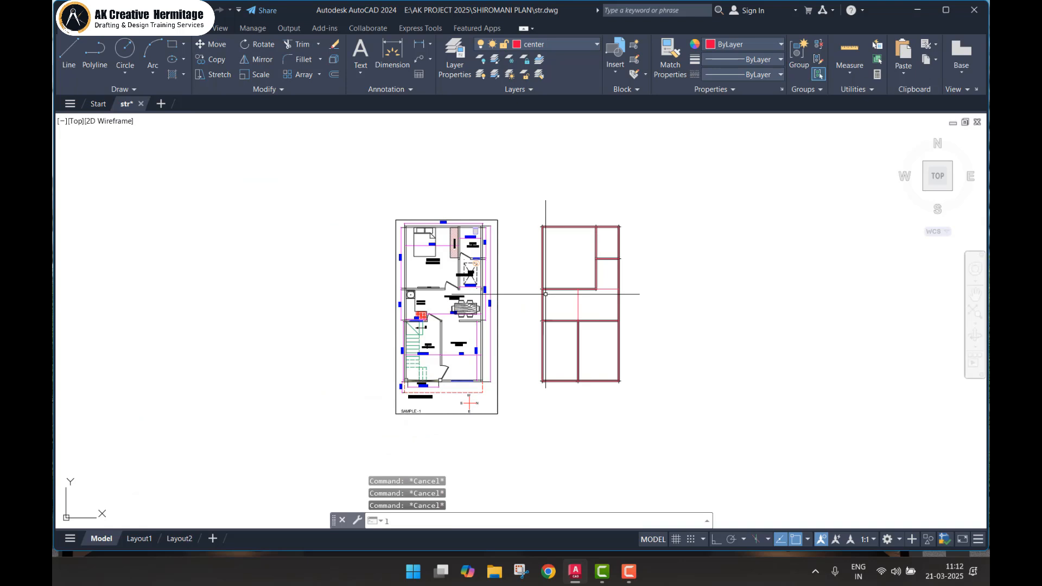
- Make the DYMENTION layer current and turn off the center layer
{"action": "left_click", "coordinate": [559, 46]}
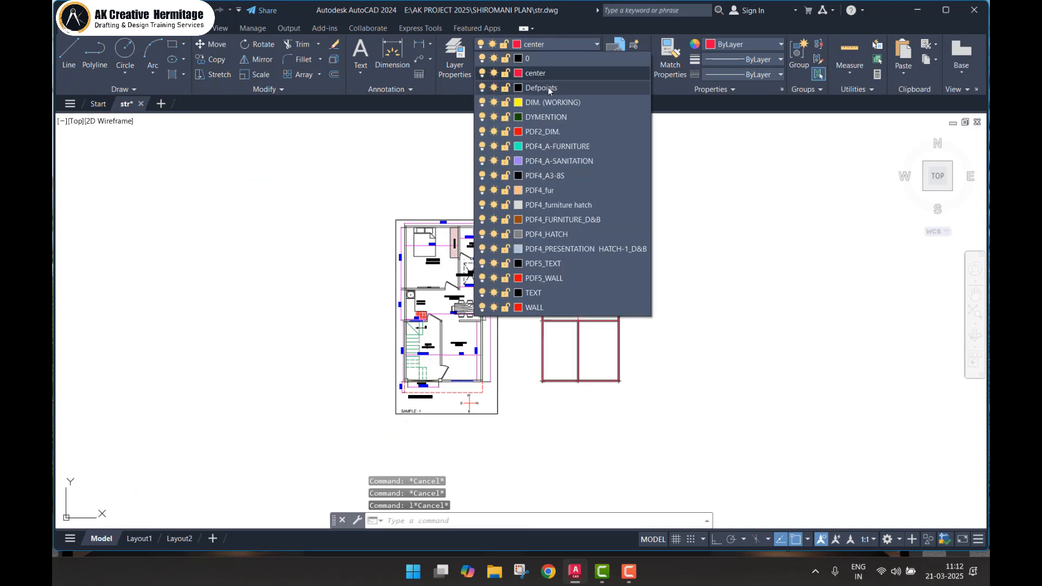
{"action": "left_click", "coordinate": [552, 116]}
{"action": "left_click", "coordinate": [550, 48]}
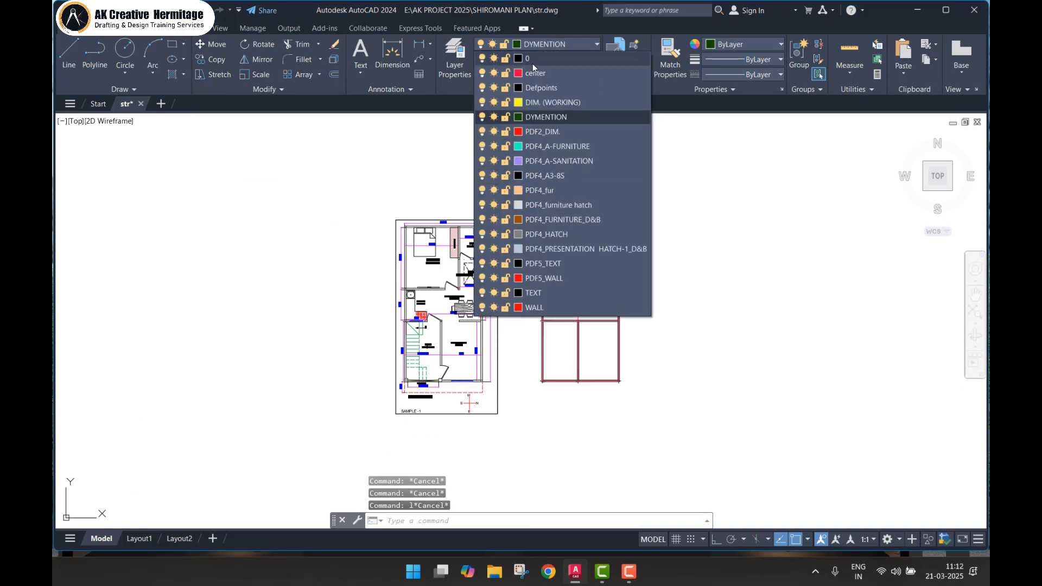
{"action": "left_click", "coordinate": [482, 75]}
- Erase all the remaining visible geometry of the original floor plan and the copied walls
{"action": "scroll", "coordinate": [719, 191], "scroll_direction": "down", "scroll_amount": 3}
{"action": "left_click", "coordinate": [679, 186]}
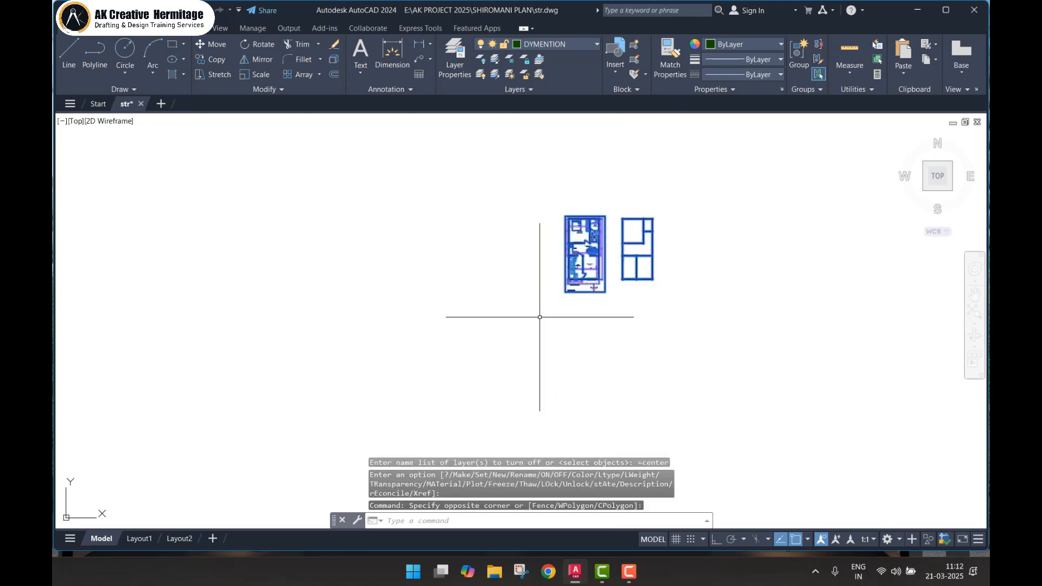
{"action": "type", "text": "e"}
{"action": "key", "text": "Return"}
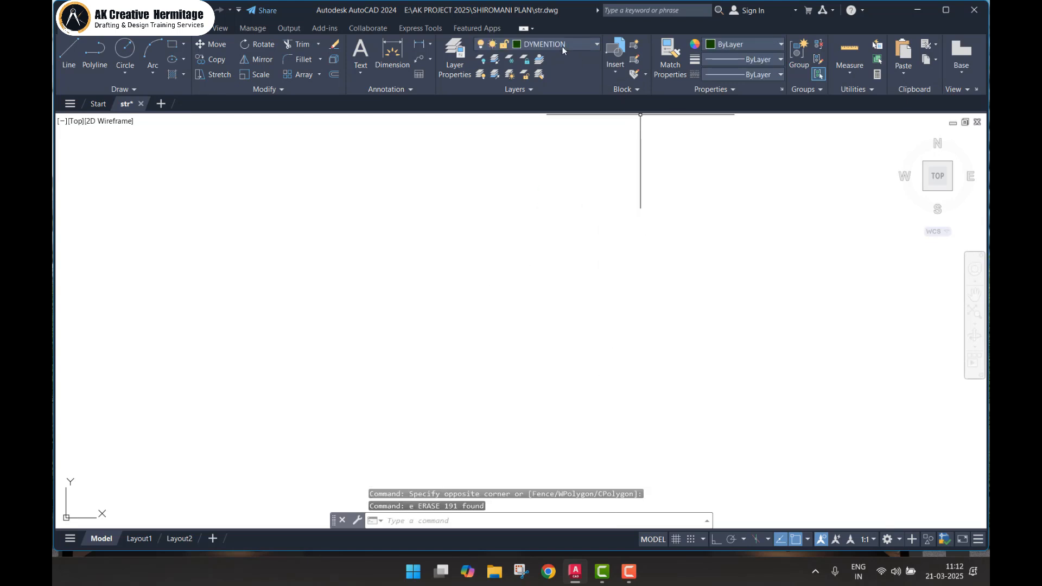
- Make the center layer current and turn it back on
{"action": "left_click", "coordinate": [563, 50]}
{"action": "left_click", "coordinate": [481, 88]}
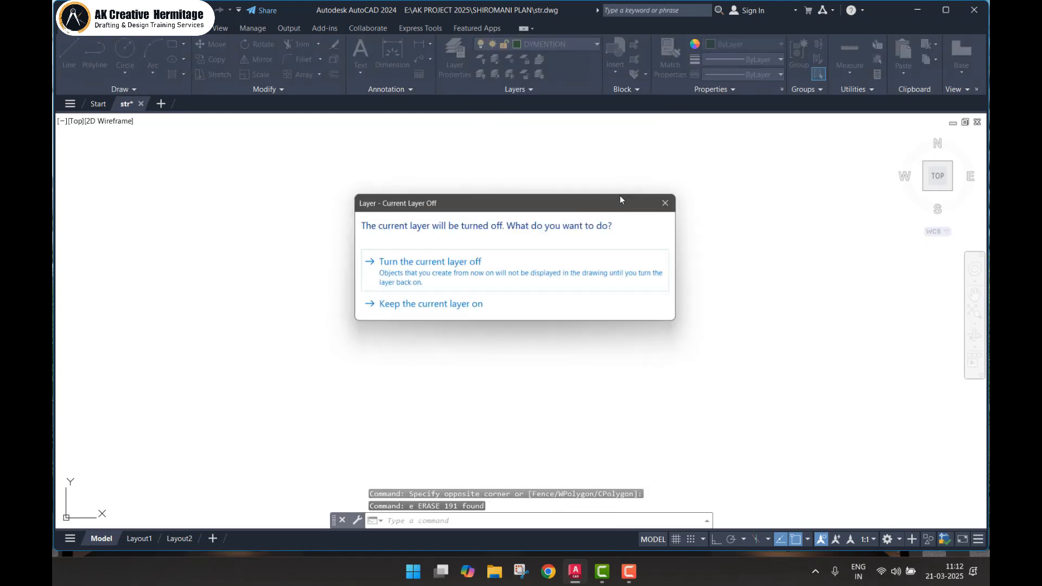
{"action": "left_click", "coordinate": [531, 284]}
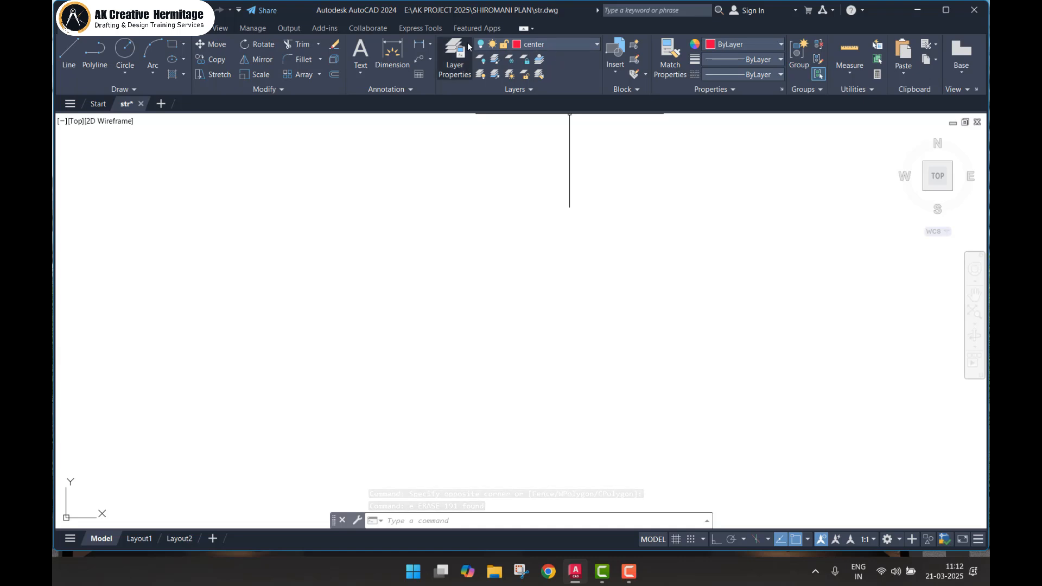
{"action": "left_click", "coordinate": [537, 44]}
{"action": "left_click", "coordinate": [482, 72]}
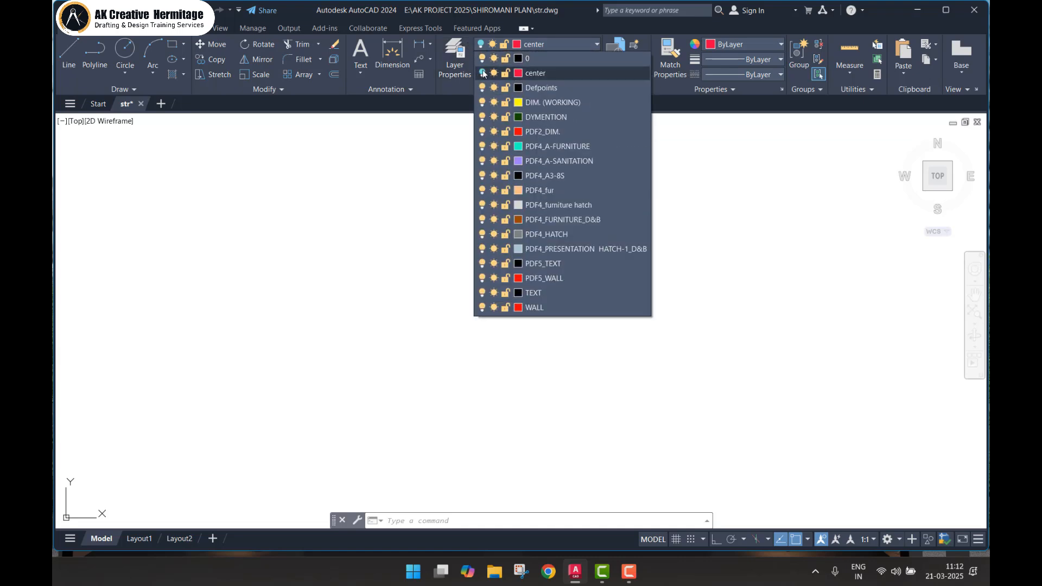
{"action": "left_click", "coordinate": [471, 181]}
- Move the whole centerline plan from its lower-left corner to the origin 0,0 and fit the drawing in view
{"action": "scroll", "coordinate": [559, 291], "scroll_direction": "up", "scroll_amount": 7}
{"action": "scroll", "coordinate": [559, 291], "scroll_direction": "down", "scroll_amount": 2}
{"action": "left_click", "coordinate": [614, 198]}
{"action": "left_click", "coordinate": [509, 384]}
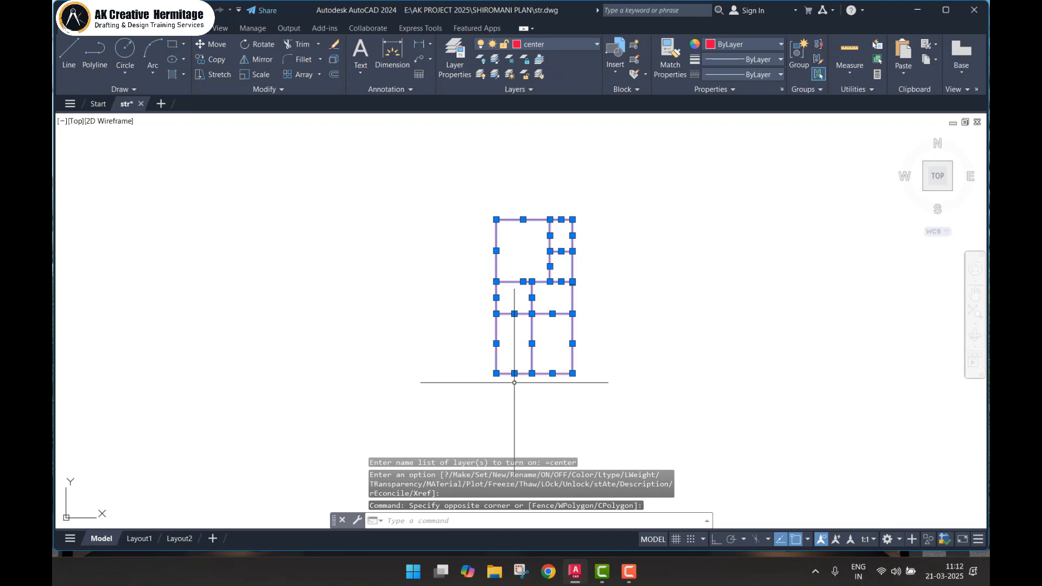
{"action": "type", "text": "m"}
{"action": "key", "text": "Return"}
{"action": "left_click", "coordinate": [496, 374]}
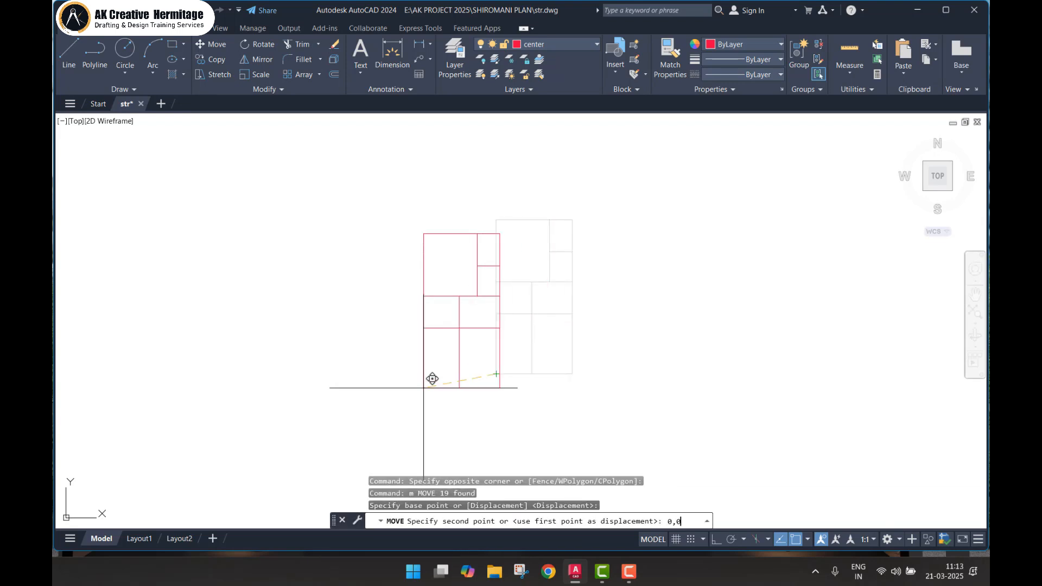
{"action": "key", "text": "Return"}
{"action": "type", "text": "z"}
{"action": "key", "text": "Return"}
{"action": "type", "text": "a"}
{"action": "key", "text": "Return"}
{"action": "scroll", "coordinate": [499, 333], "scroll_direction": "down", "scroll_amount": 2}
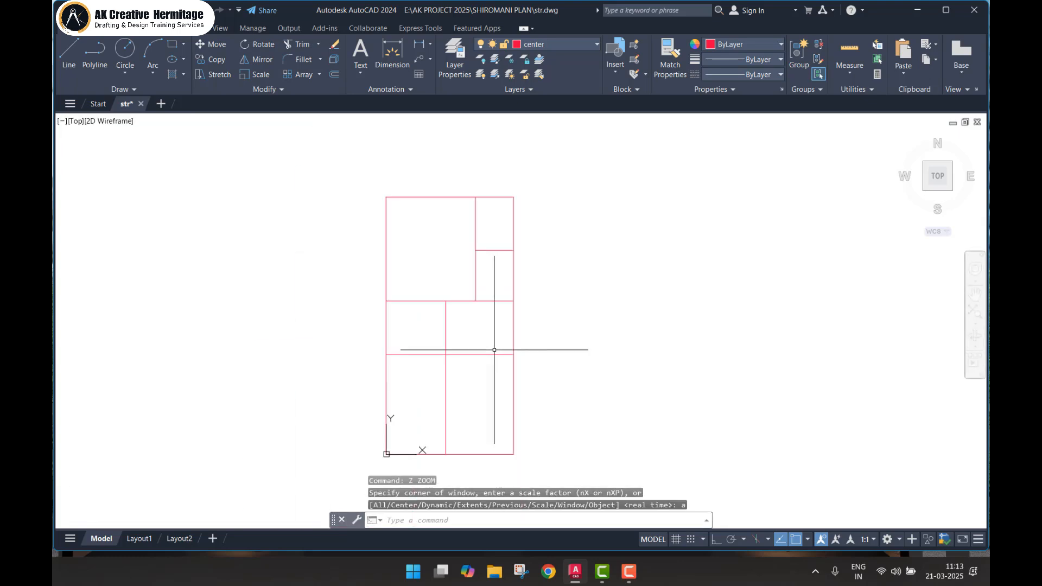
{"action": "left_click", "coordinate": [494, 351]}
{"action": "left_click", "coordinate": [476, 389]}
{"action": "middle_click_drag", "start_coordinate": [526, 350], "coordinate": [553, 319]}
{"action": "key", "text": "Escape"}
{"action": "left_click", "coordinate": [554, 319]}
{"action": "left_click", "coordinate": [531, 288]}
{"action": "key", "text": "Escape"}
{"action": "scroll", "coordinate": [552, 323], "scroll_direction": "down", "scroll_amount": 10}
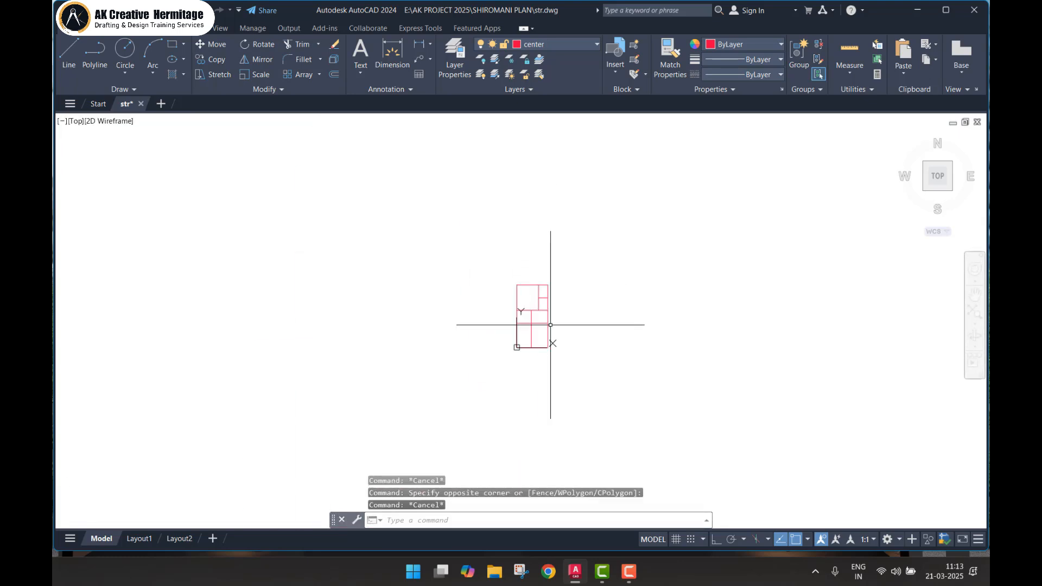
{"action": "left_click", "coordinate": [832, 183]}
{"action": "left_click", "coordinate": [662, 370]}
{"action": "scroll", "coordinate": [573, 319], "scroll_direction": "up", "scroll_amount": 9}
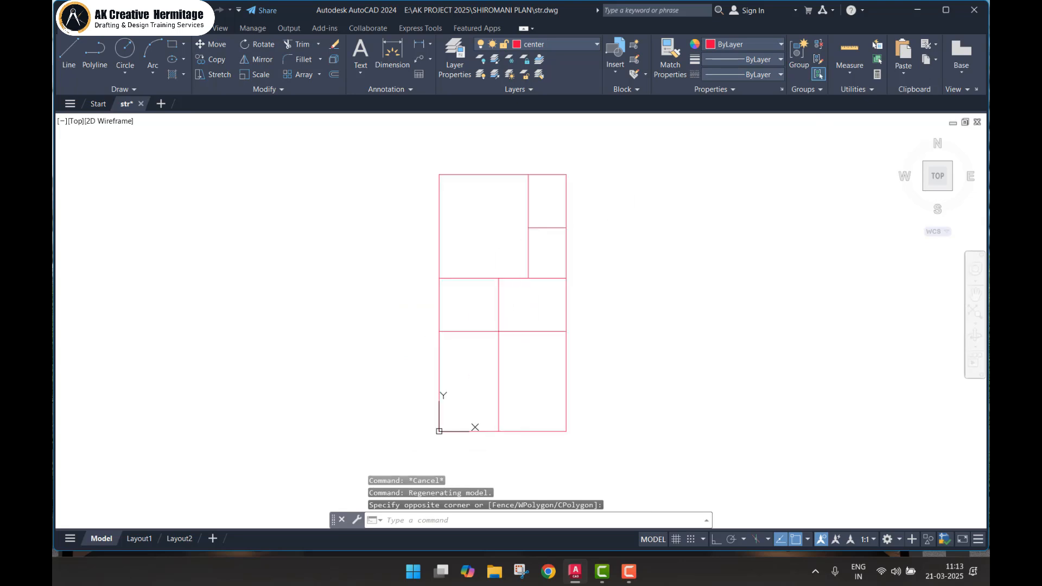
- Save the drawing with only the centerlines in it
{"action": "key", "text": "ctrl+s"}
{"action": "scroll", "coordinate": [545, 209], "scroll_direction": "up", "scroll_amount": 4}
{"action": "left_click", "coordinate": [512, 201]}
{"action": "left_click", "coordinate": [464, 207]}
{"action": "scroll", "coordinate": [525, 233], "scroll_direction": "down", "scroll_amount": 4}
{"action": "key", "text": "Escape"}
{"action": "left_click", "coordinate": [473, 196]}
{"action": "left_click", "coordinate": [447, 233]}
{"action": "key", "text": "Escape"}
{"action": "left_click_drag", "start_coordinate": [444, 237], "coordinate": [448, 366]}
{"action": "key", "text": "Escape"}
{"action": "key", "text": "Escape"}
{"action": "key", "text": "Escape"}
{"action": "left_click", "coordinate": [448, 367]}
{"action": "key", "text": "Escape"}
{"action": "left_click", "coordinate": [442, 382]}
{"action": "left_click", "coordinate": [421, 390]}
{"action": "key", "text": "Escape"}
{"action": "left_click", "coordinate": [495, 395]}
{"action": "left_click", "coordinate": [474, 402]}
{"action": "key", "text": "Escape"}
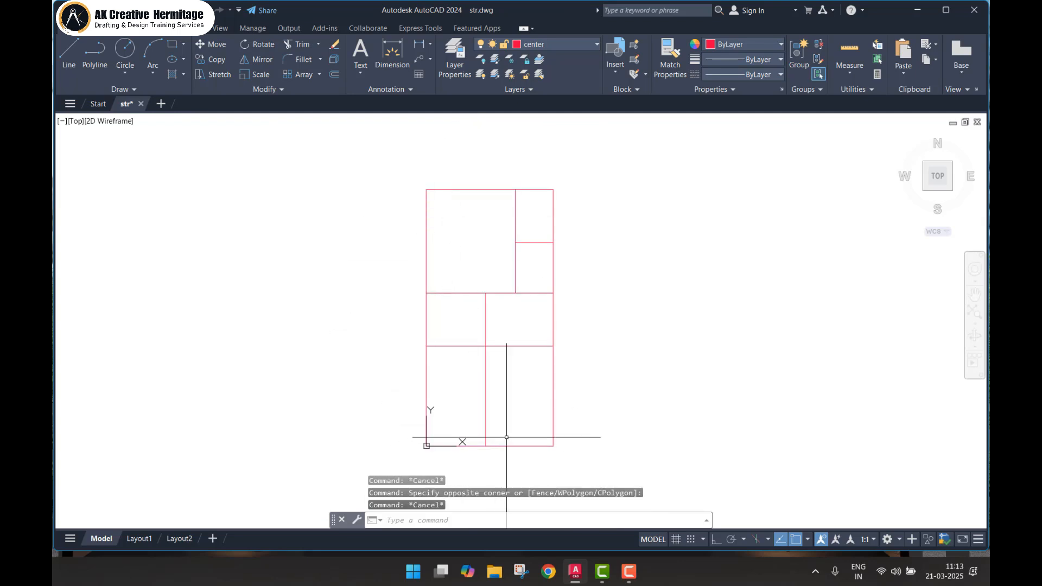
{"action": "left_click", "coordinate": [507, 438]}
{"action": "left_click", "coordinate": [505, 458]}
{"action": "key", "text": "Escape"}
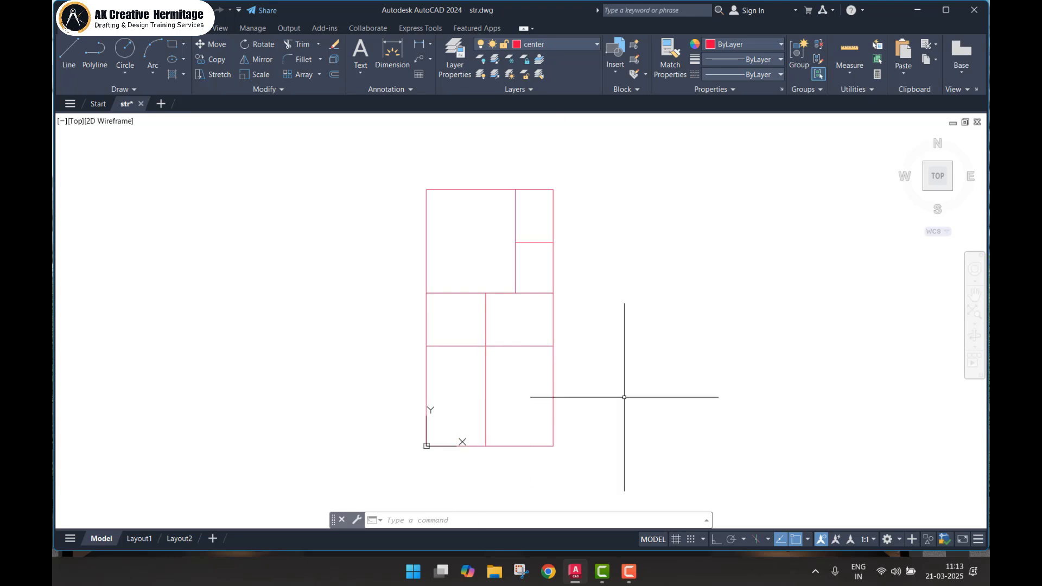
{"action": "middle_click_drag", "start_coordinate": [459, 362], "coordinate": [474, 336]}
{"action": "middle_click_drag", "start_coordinate": [511, 291], "coordinate": [498, 279]}
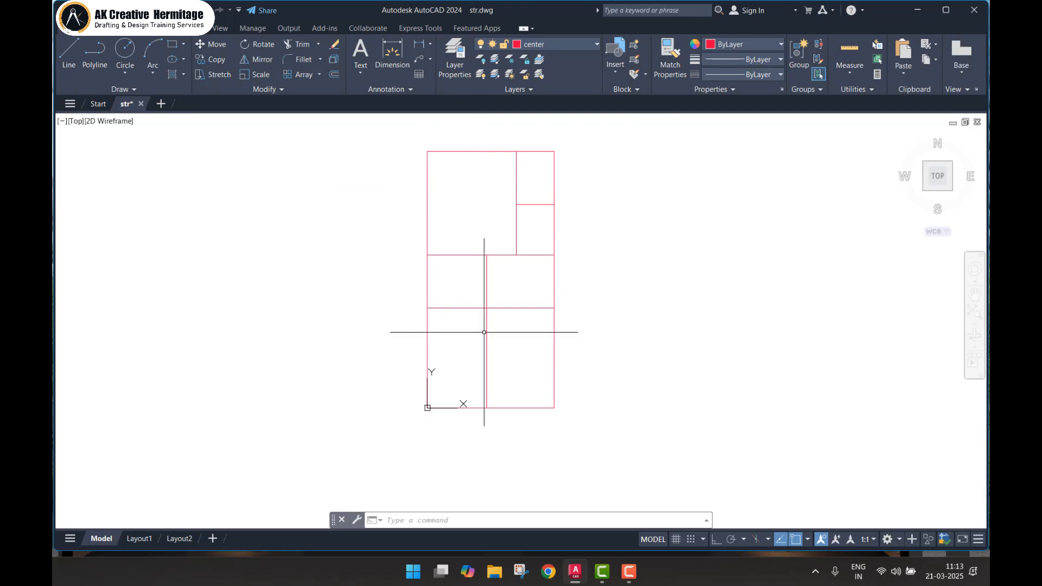
{"action": "left_click", "coordinate": [559, 43]}
{"action": "key", "text": "Escape"}
{"action": "key", "text": "Escape"}
{"action": "key", "text": "Escape"}
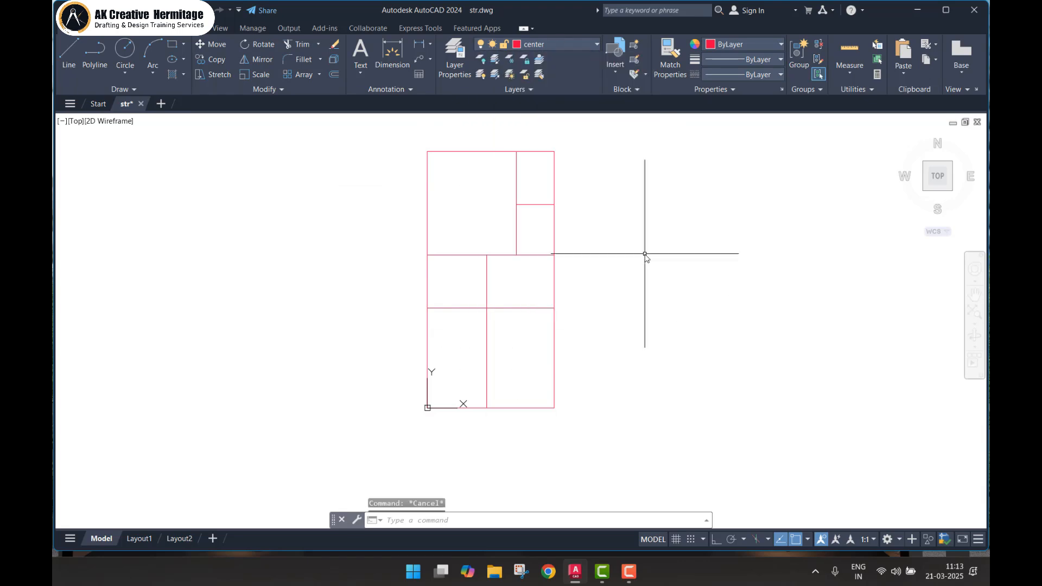
- Purge all unused named items from the drawing in one pass and check the remaining layers
{"action": "type", "text": "pu"}
{"action": "key", "text": "Return"}
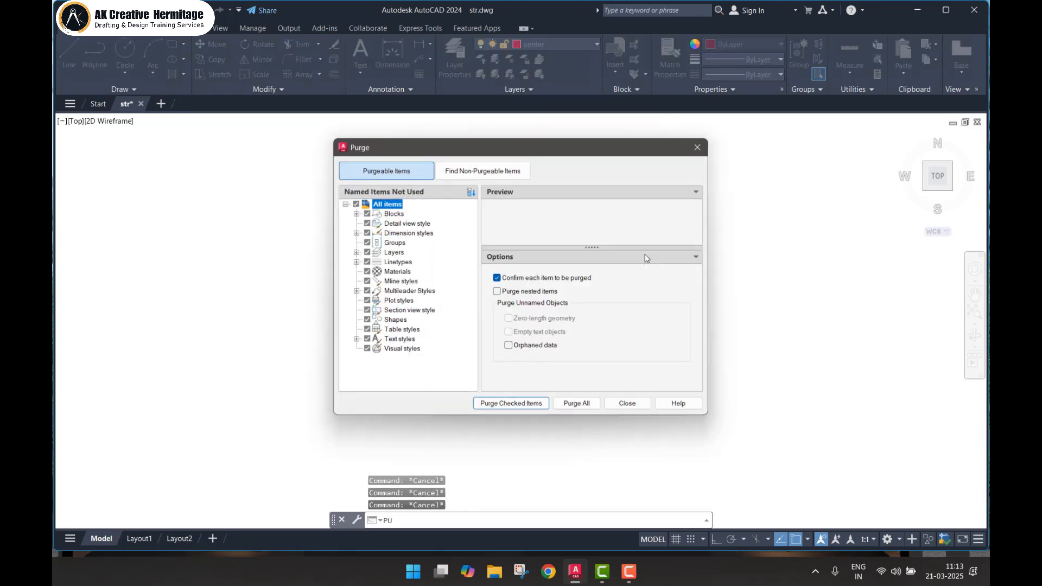
{"action": "left_click", "coordinate": [567, 408]}
{"action": "left_click", "coordinate": [498, 277]}
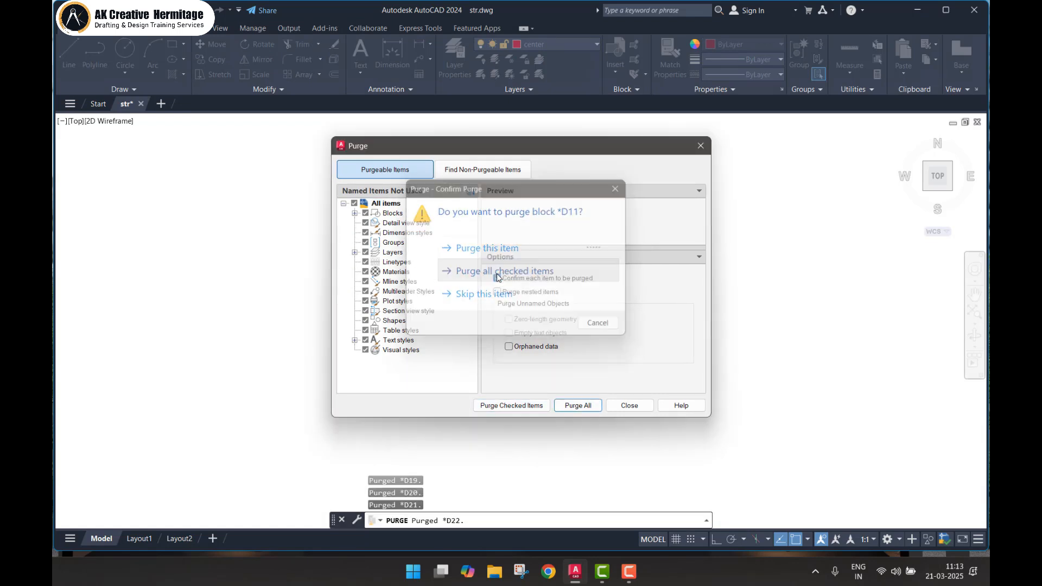
{"action": "left_click", "coordinate": [630, 405]}
{"action": "left_click", "coordinate": [552, 44]}
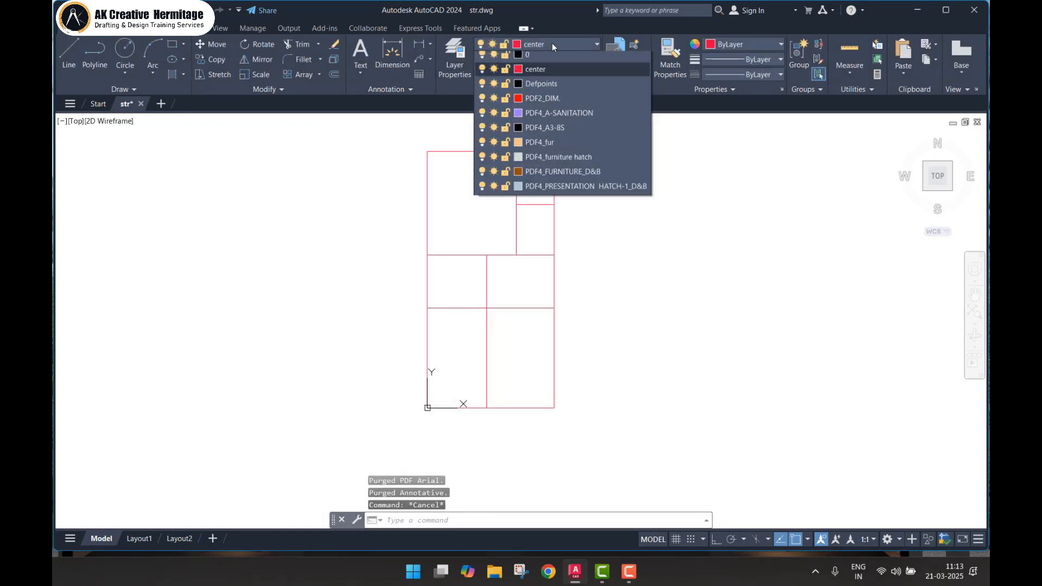
{"action": "key", "text": "Escape"}
{"action": "key", "text": "Escape"}
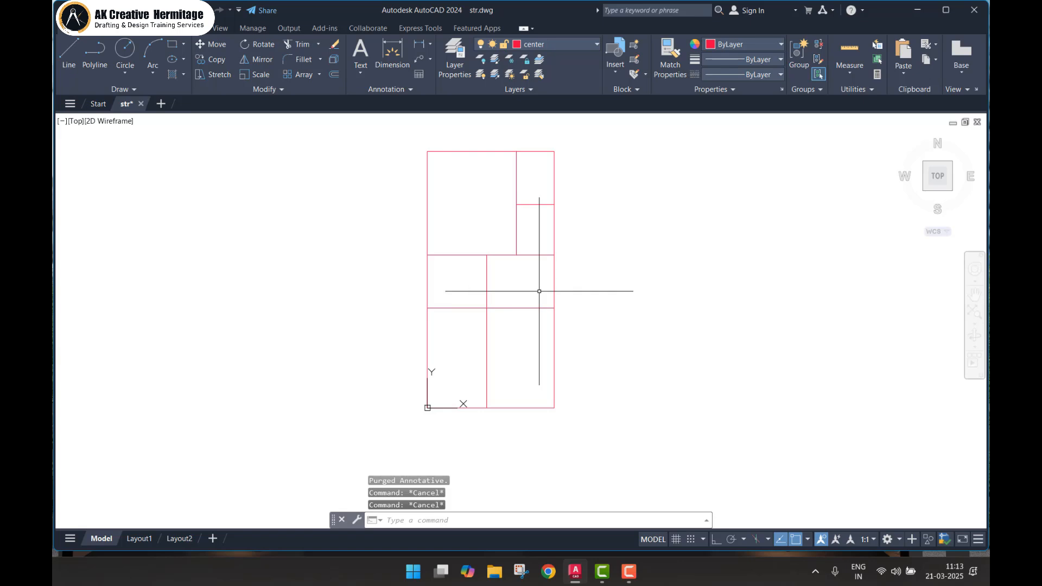
- Save the drawing in the SHIROMANI PLAN folder as "plan" in AutoCAD 2013/LT2013 DXF format
{"action": "middle_click_drag", "start_coordinate": [539, 292], "coordinate": [500, 302]}
{"action": "left_click", "coordinate": [71, 16]}
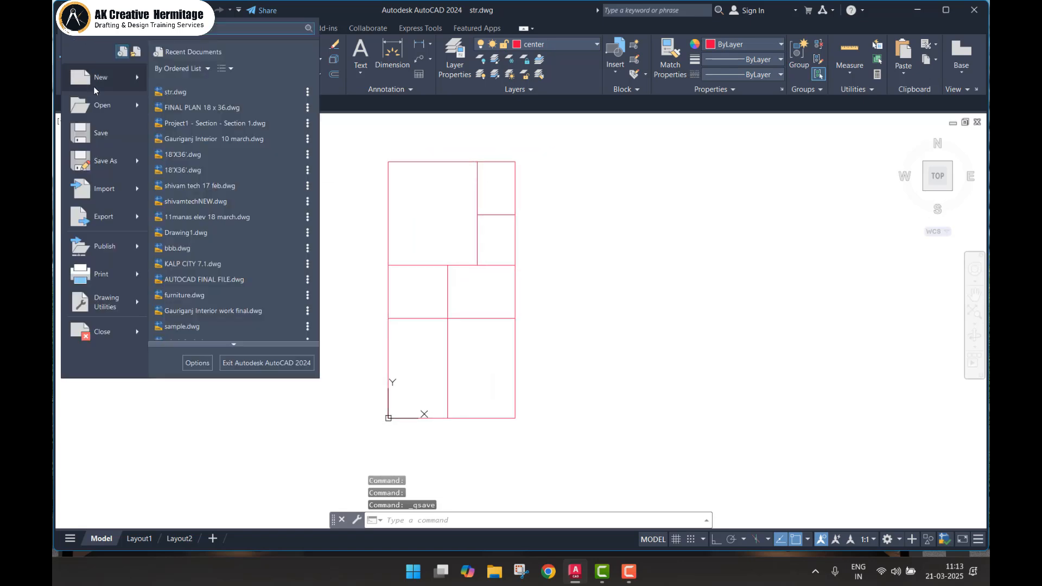
{"action": "left_click", "coordinate": [104, 158]}
{"action": "left_click", "coordinate": [491, 428]}
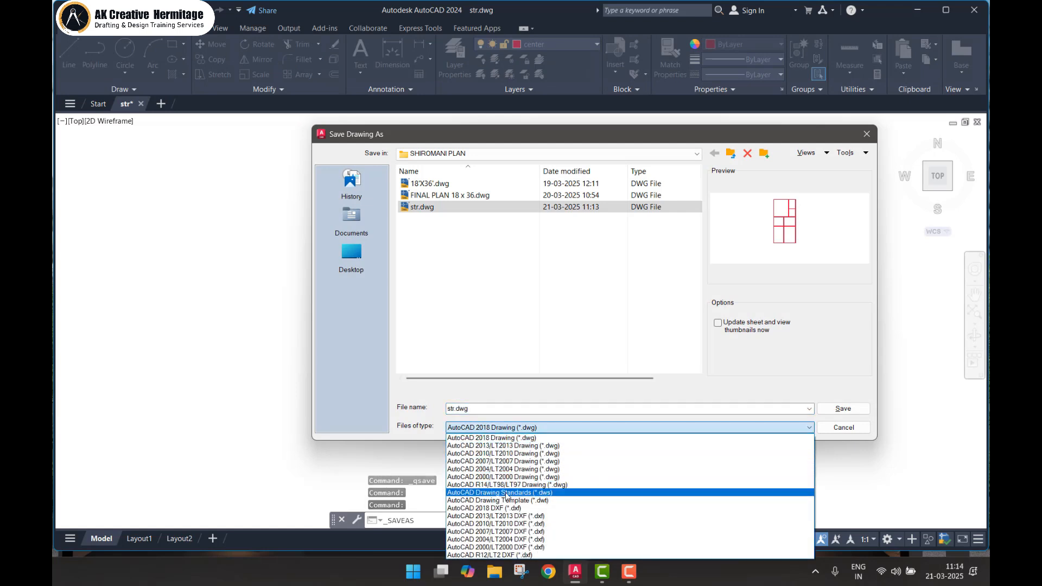
{"action": "left_click", "coordinate": [511, 518]}
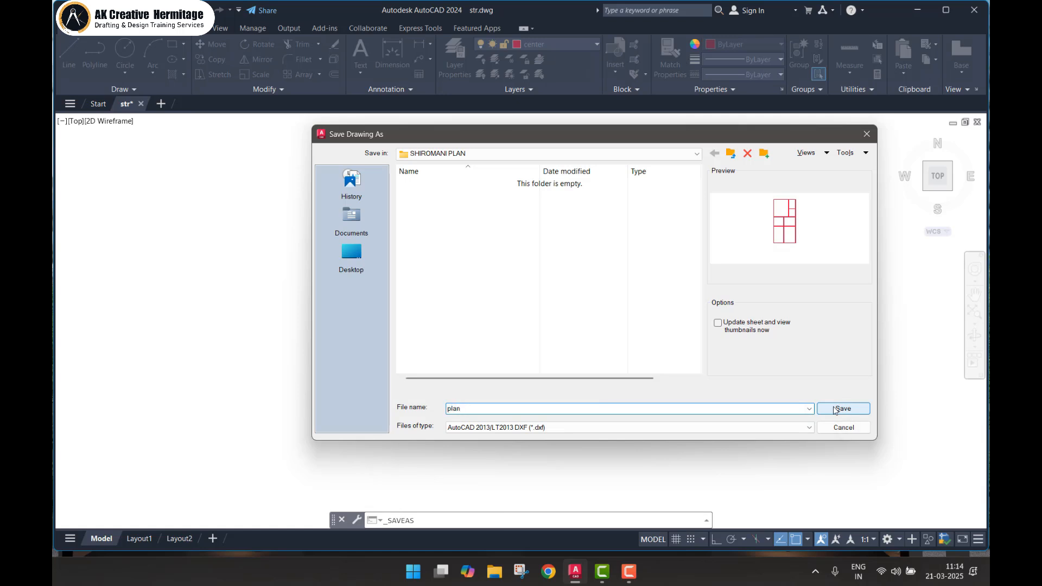
{"action": "left_click", "coordinate": [843, 409]}
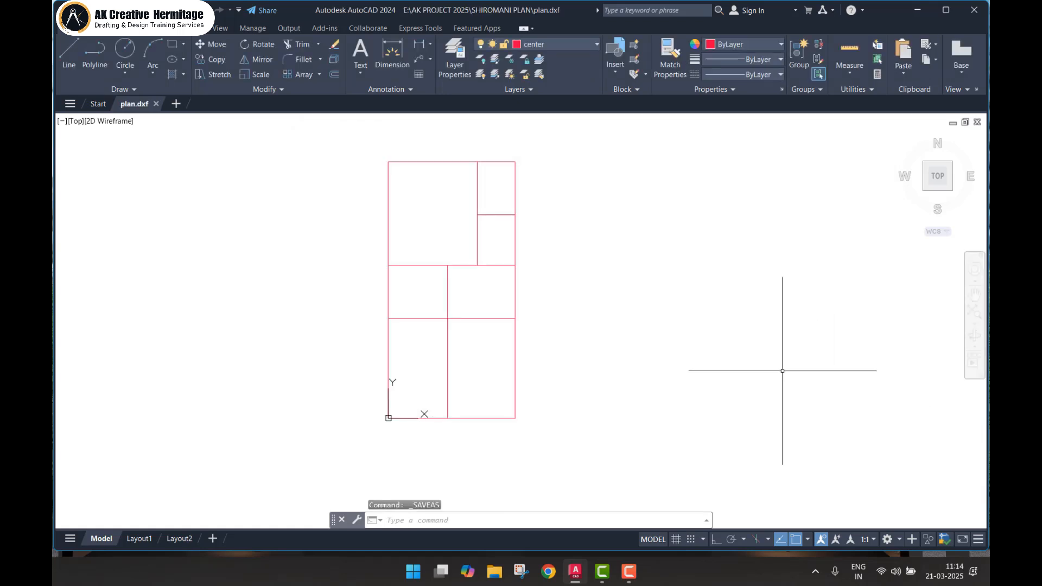
- Close plan.dxf, agreeing to save it in AutoCAD 2018 Drawing format, and exit AutoCAD
{"action": "left_click", "coordinate": [155, 104]}
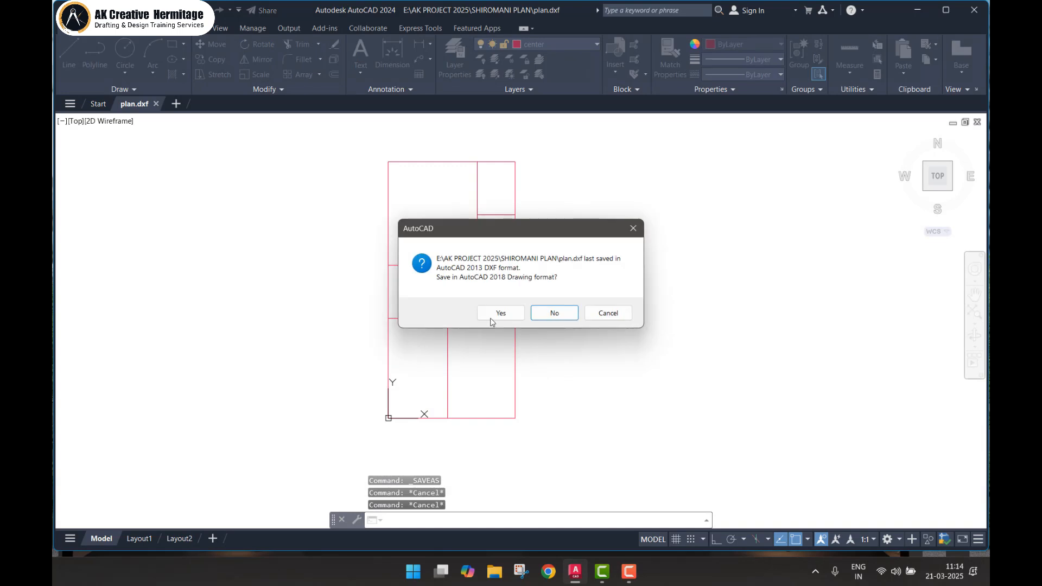
{"action": "left_click", "coordinate": [495, 315]}
{"action": "left_click", "coordinate": [842, 408]}
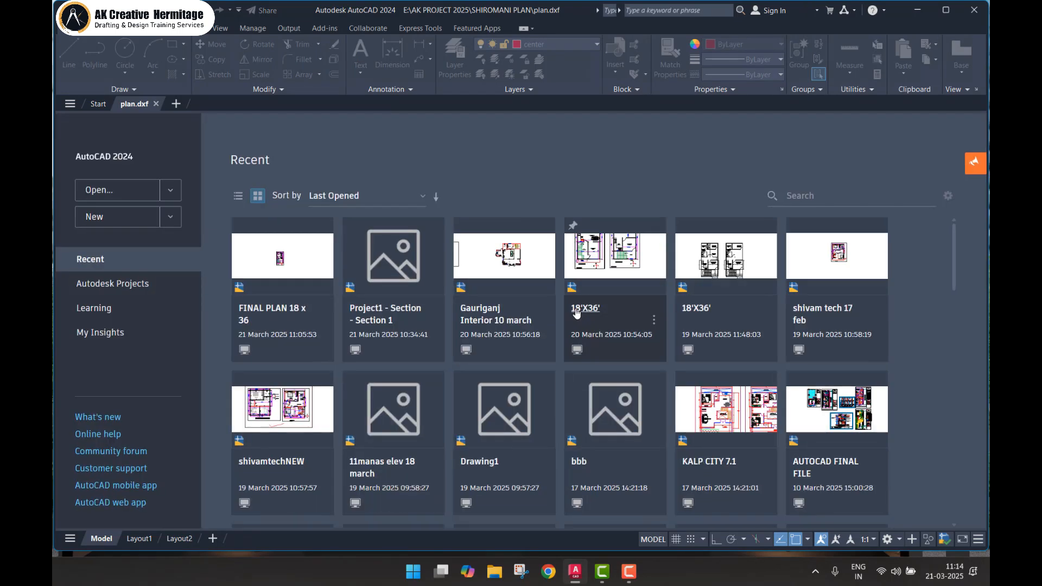
{"action": "left_click", "coordinate": [975, 10]}
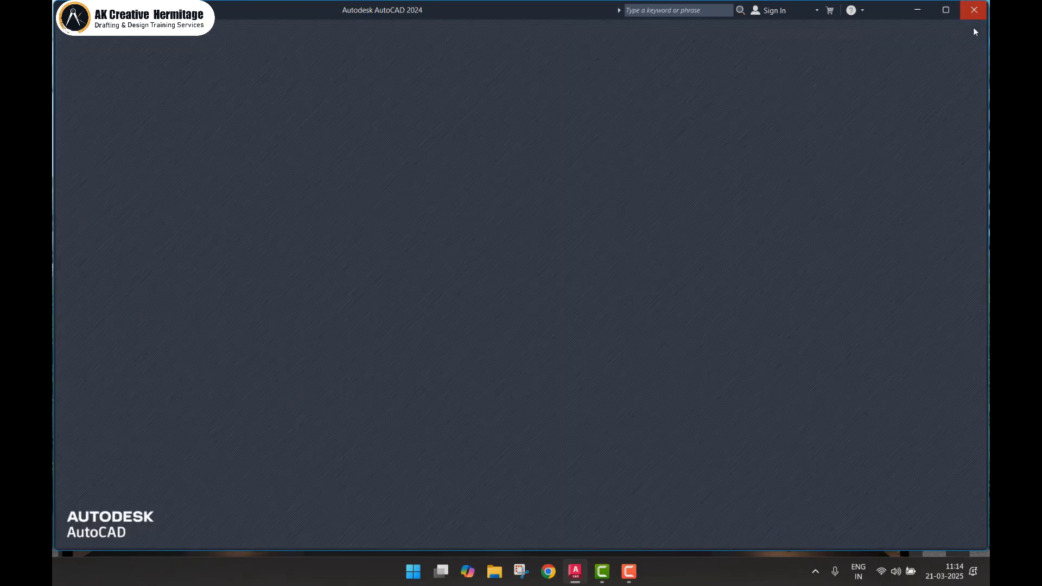
{"action": "key", "text": "F10"}
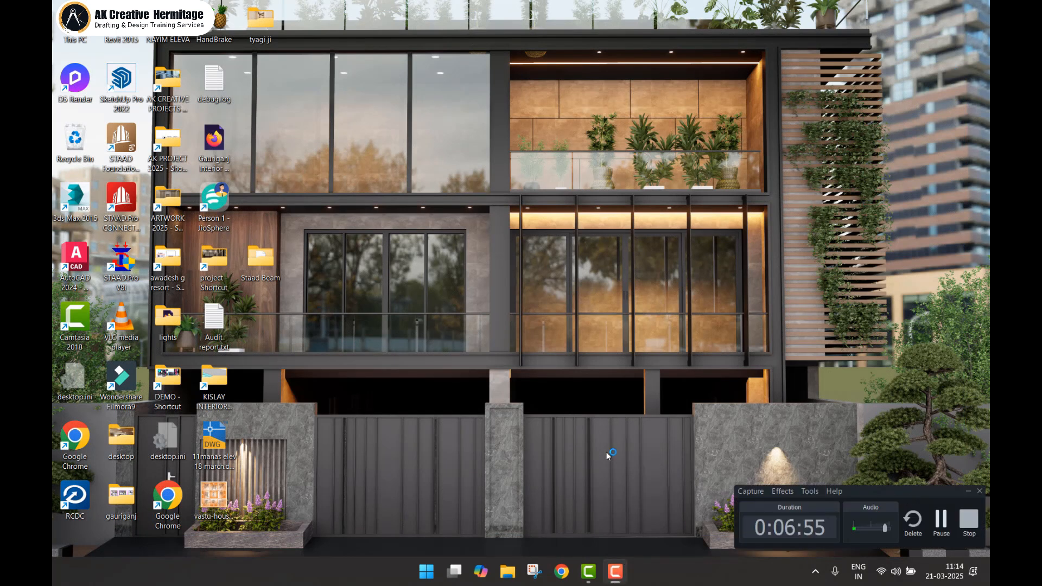
- Switch to STAAD.Pro V8i and create a Space structure project named "18 x36" with Add Beam as the starting task
{"action": "left_click", "coordinate": [941, 522]}
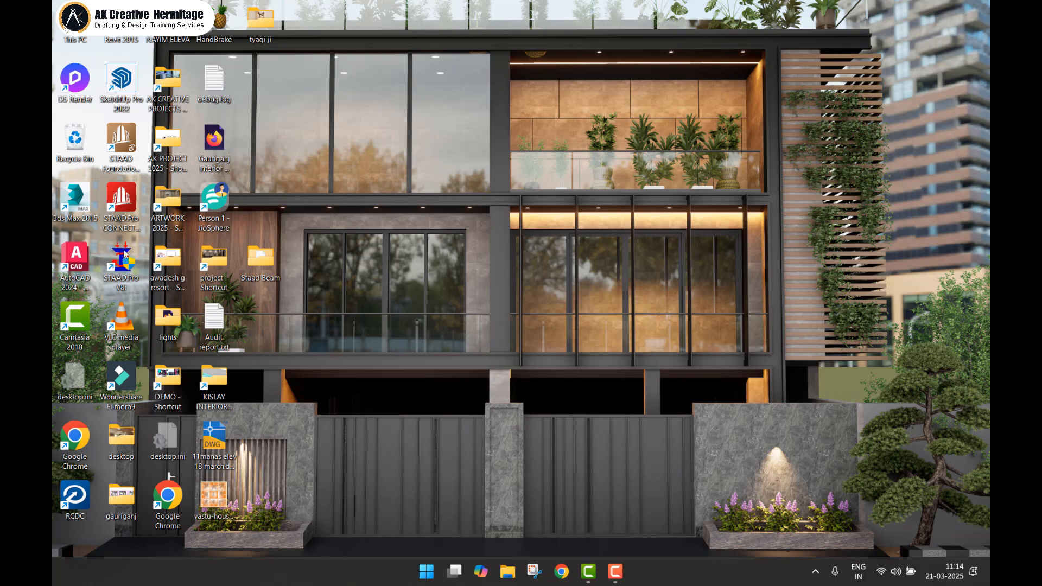
{"action": "double_click", "coordinate": [121, 263]}
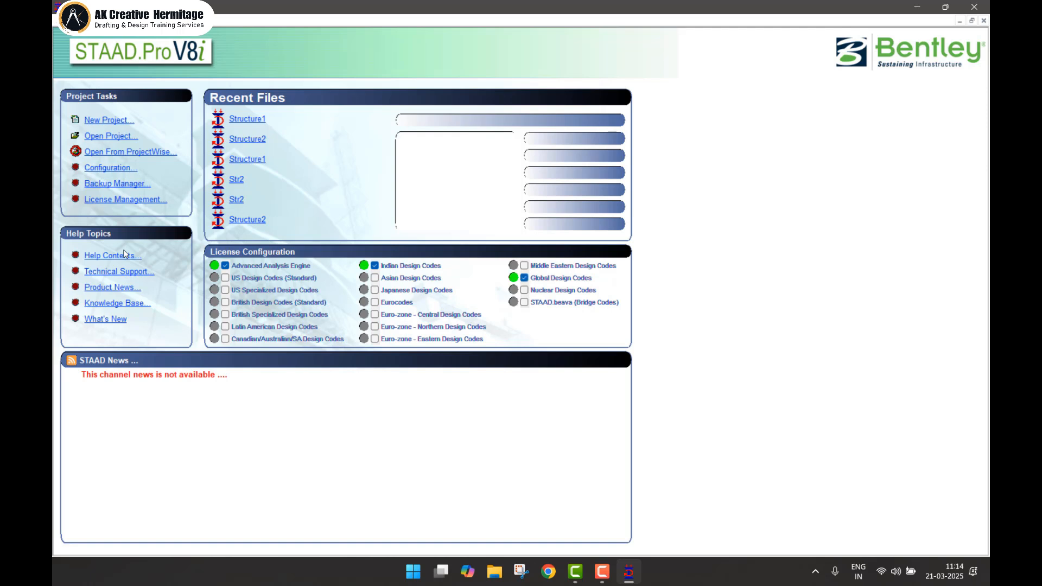
{"action": "key", "text": "ctrl+n"}
{"action": "key", "text": "Tab"}
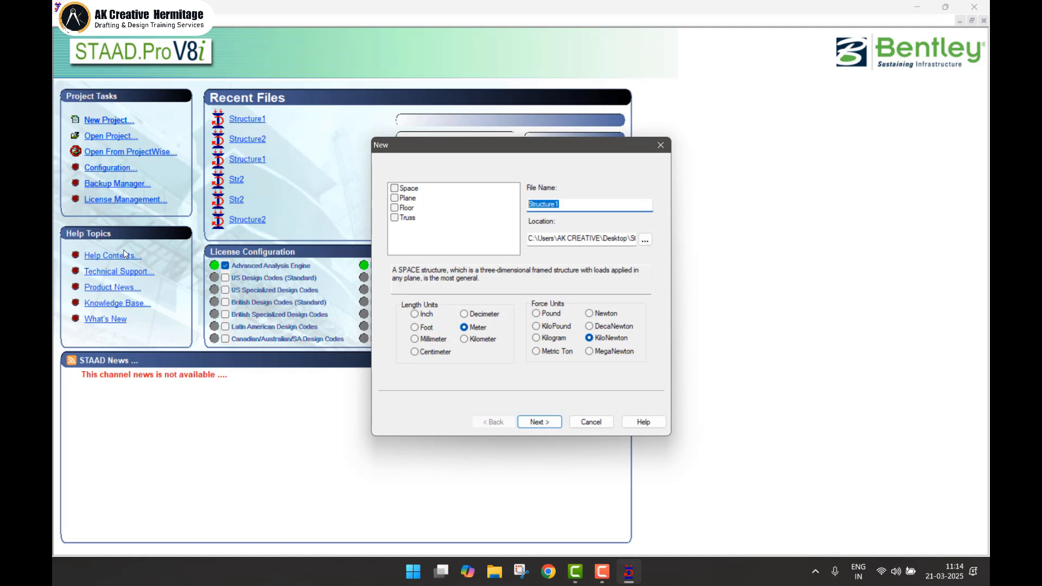
{"action": "type", "text": "18 x36"}
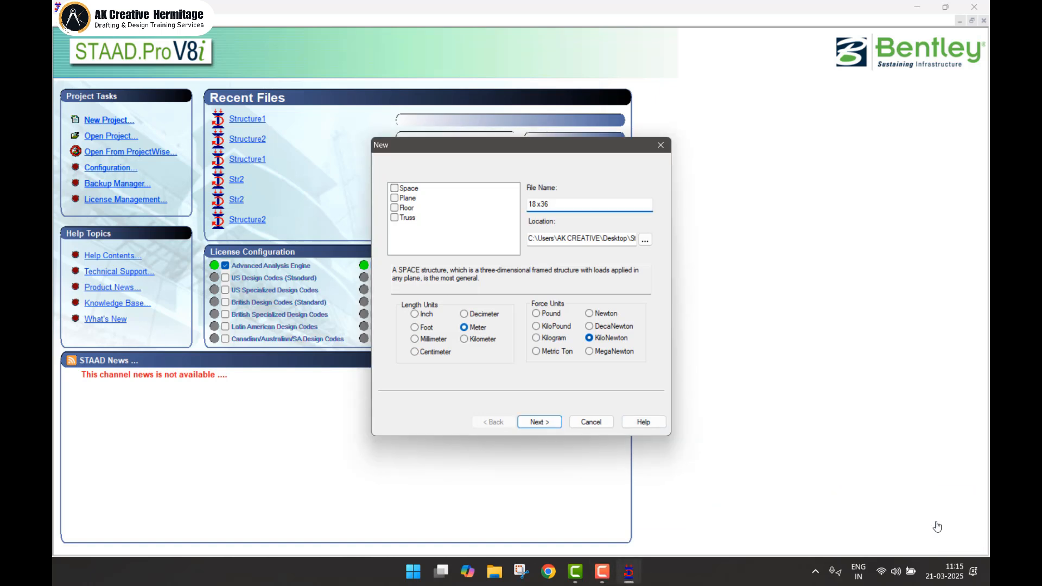
{"action": "key", "text": "shift+Tab"}
{"action": "key", "text": "space"}
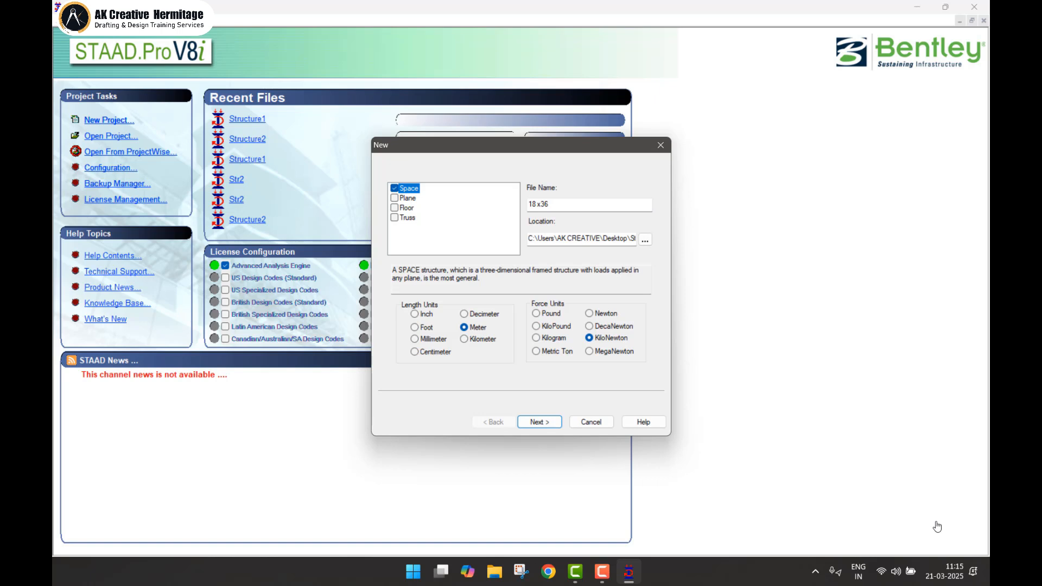
{"action": "key", "text": "Return"}
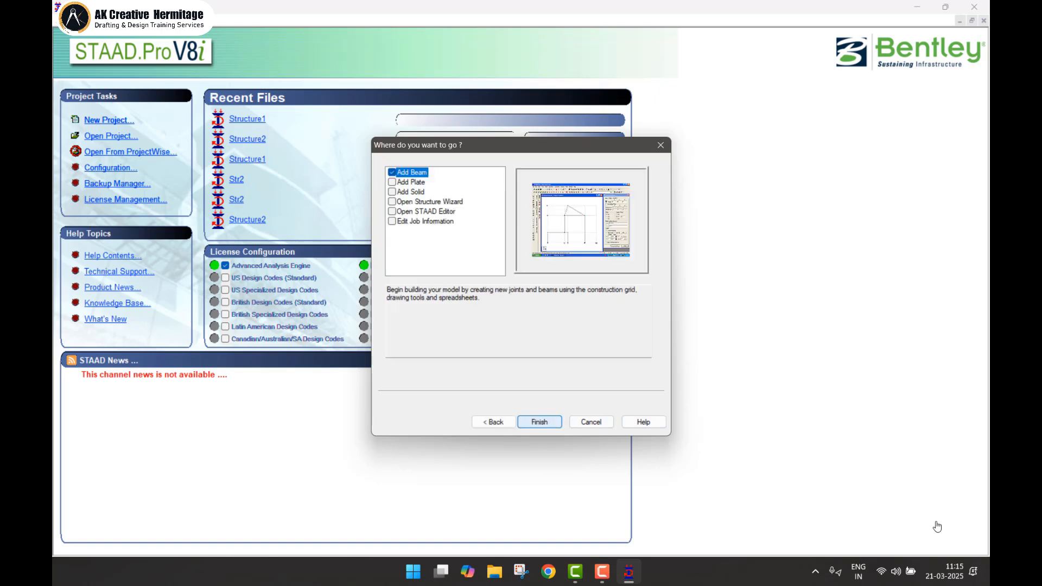
{"action": "key", "text": "Return"}
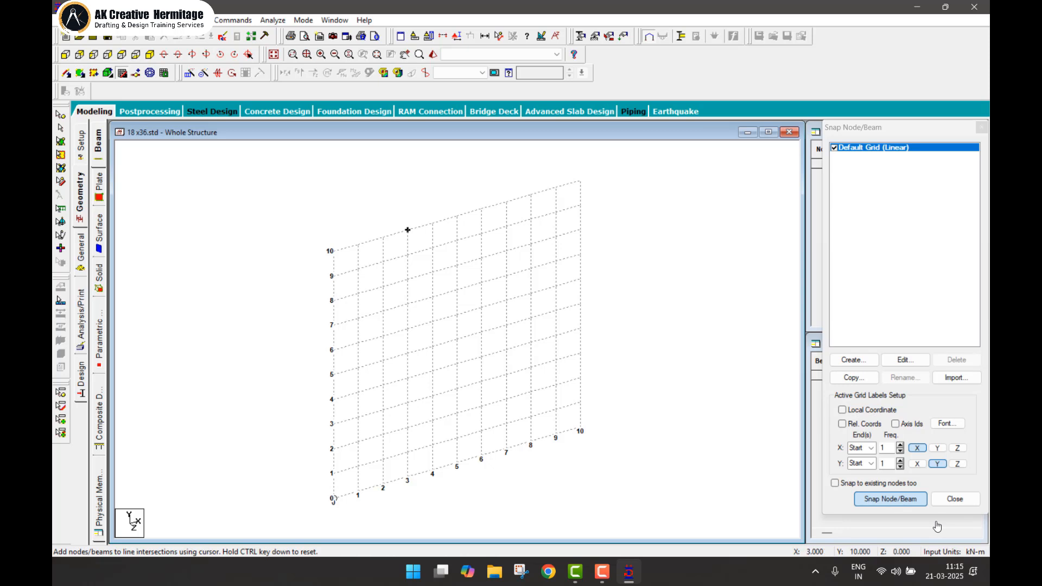
- Start an import of 3D DXF data into the model
{"action": "key", "text": "alt+f"}
{"action": "key", "text": "Down"}
{"action": "key", "text": "Down"}
{"action": "key", "text": "Down"}
{"action": "key", "text": "Down"}
{"action": "key", "text": "Down"}
{"action": "key", "text": "Down"}
{"action": "key", "text": "Down"}
{"action": "key", "text": "Down"}
{"action": "key", "text": "Down"}
{"action": "key", "text": "Down"}
{"action": "key", "text": "Down"}
{"action": "key", "text": "Down"}
{"action": "key", "text": "Down"}
{"action": "key", "text": "Down"}
{"action": "key", "text": "Down"}
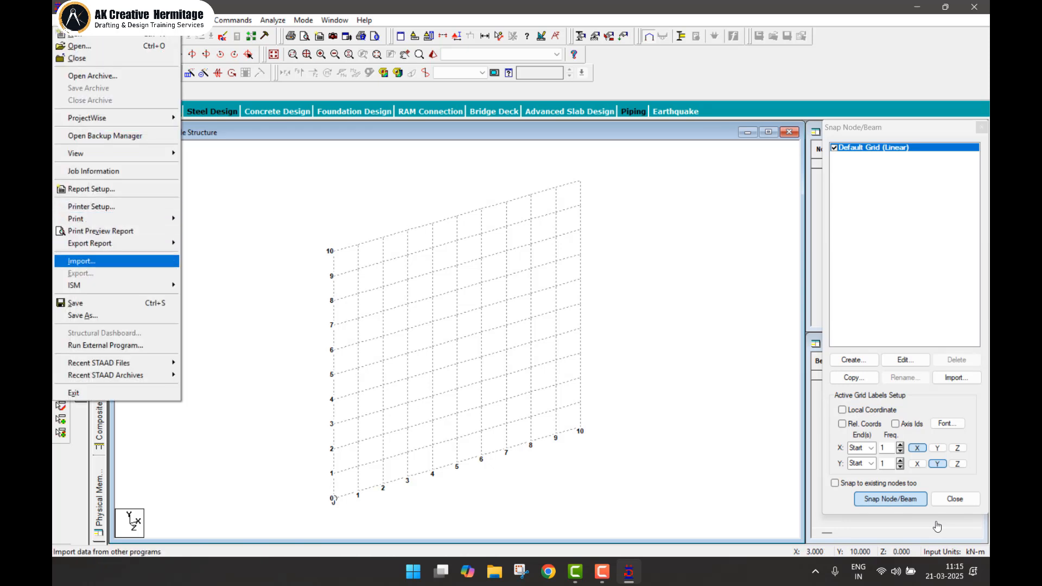
{"action": "key", "text": "Return"}
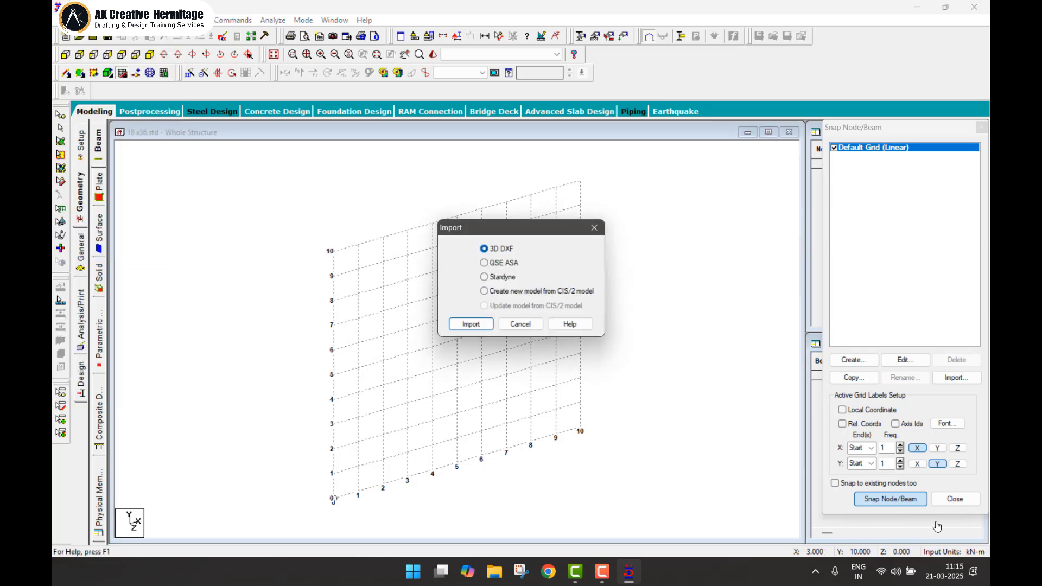
{"action": "key", "text": "Return"}
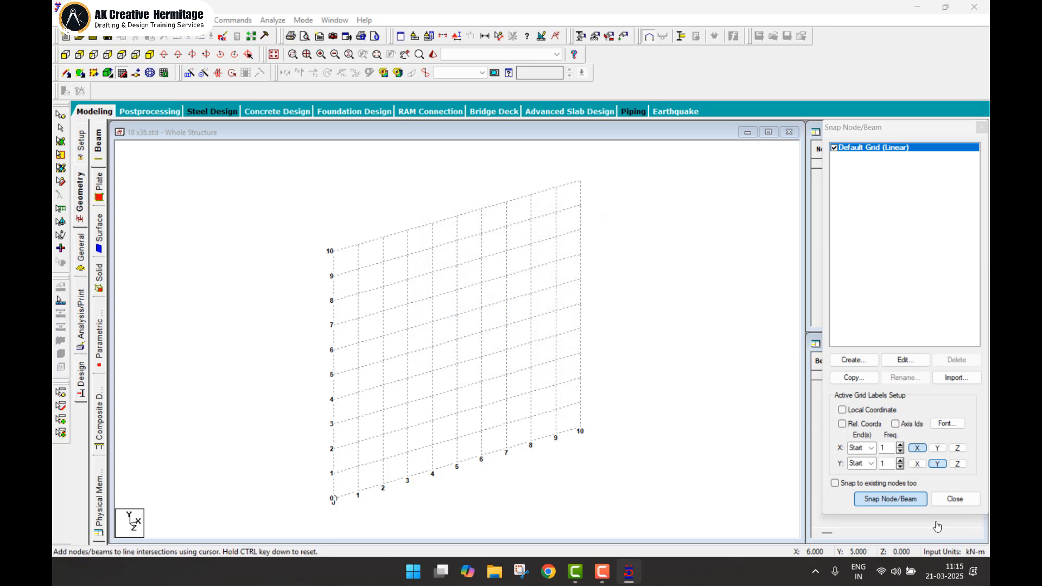
- Browse to the Desktop location for the DXF file and enlarge the file dialog
{"action": "key", "text": "alt+i"}
{"action": "key", "text": "alt+Down"}
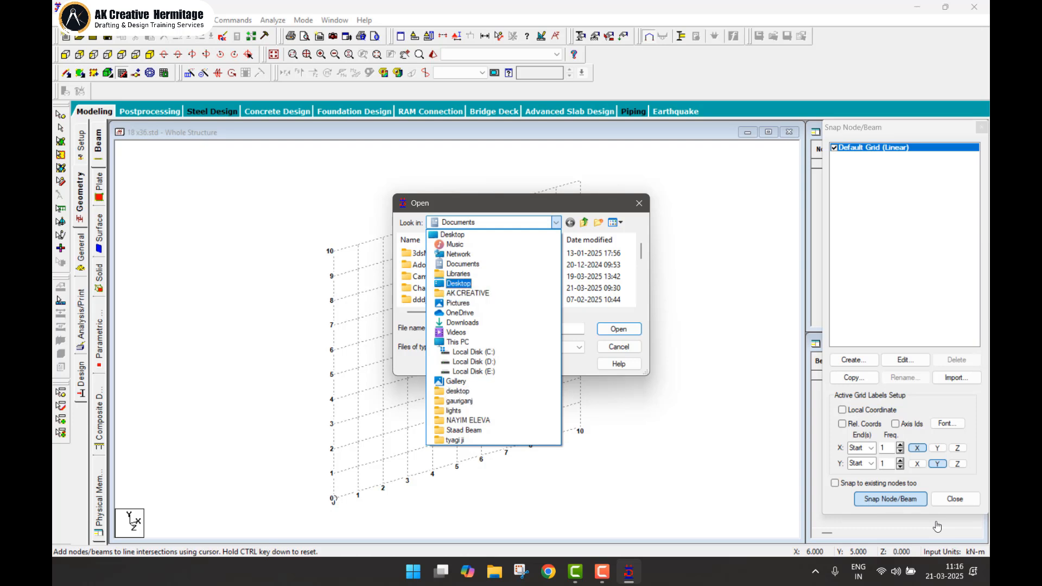
{"action": "left_click", "coordinate": [452, 235]}
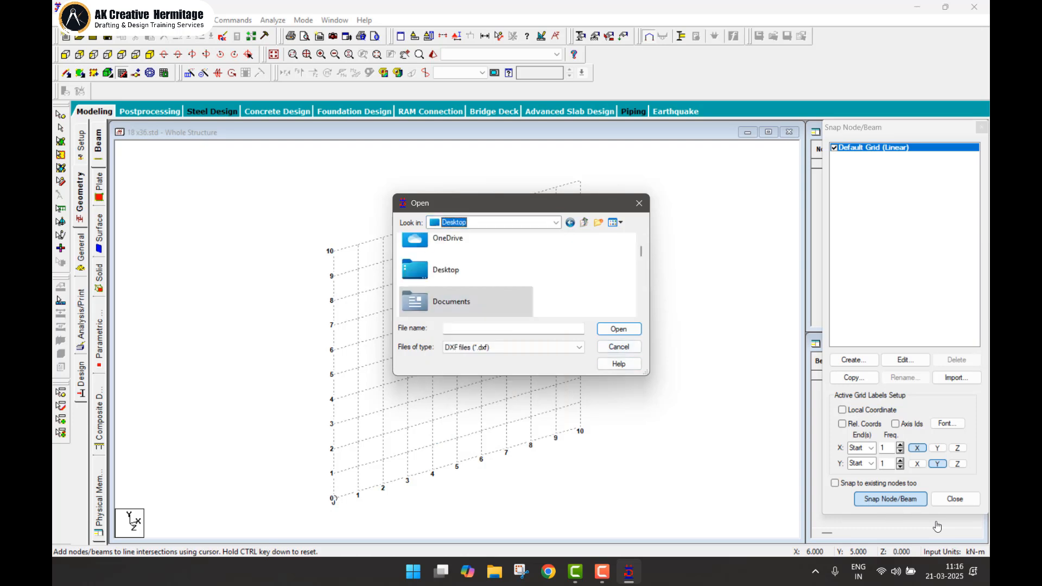
{"action": "left_click_drag", "start_coordinate": [647, 372], "coordinate": [705, 534]}
{"action": "scroll", "coordinate": [603, 445], "scroll_direction": "down", "scroll_amount": 3}
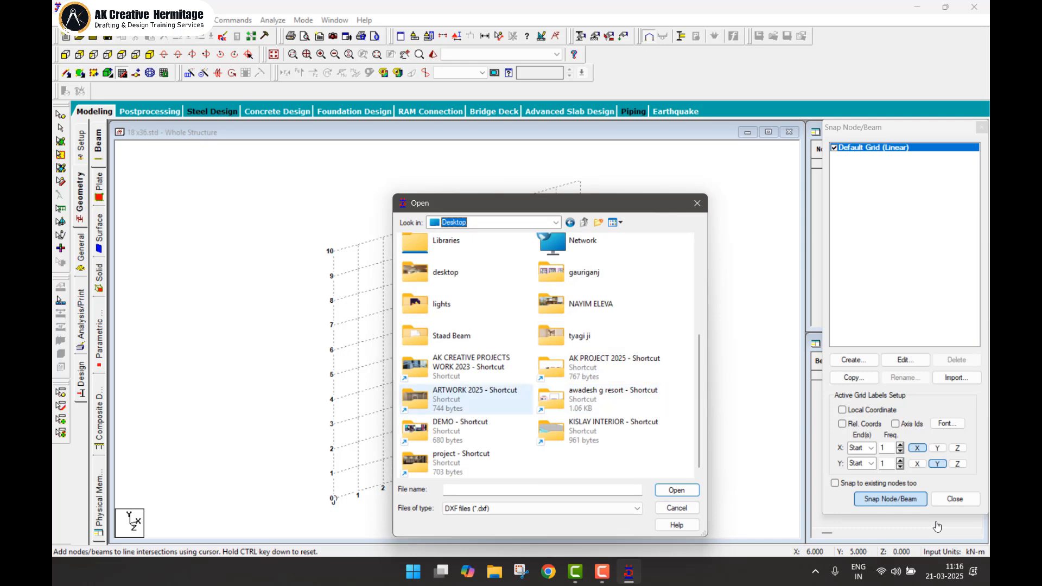
{"action": "double_click", "coordinate": [470, 367]}
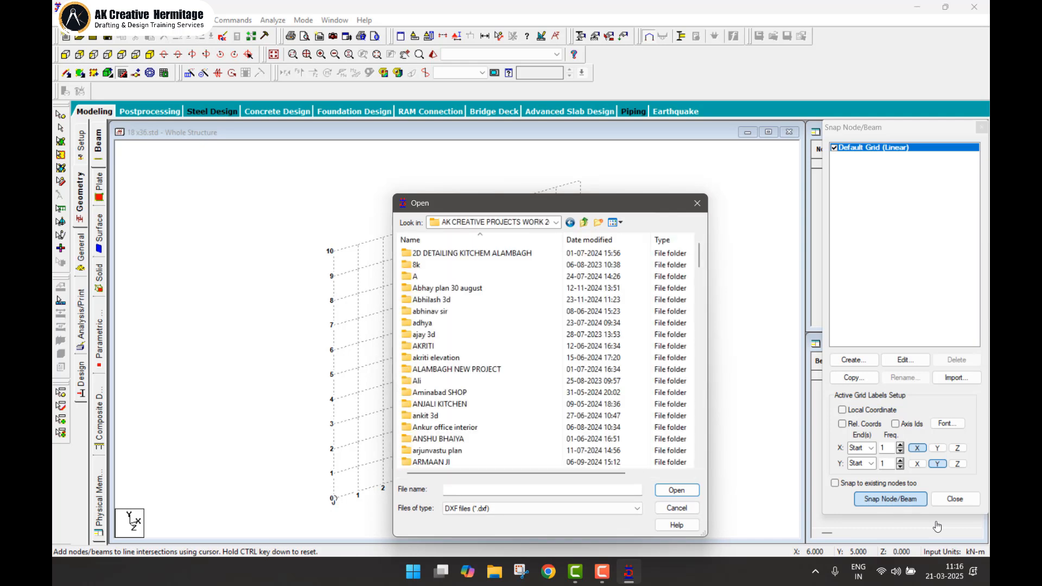
{"action": "scroll", "coordinate": [466, 347], "scroll_direction": "down", "scroll_amount": 2}
{"action": "left_click", "coordinate": [439, 415]}
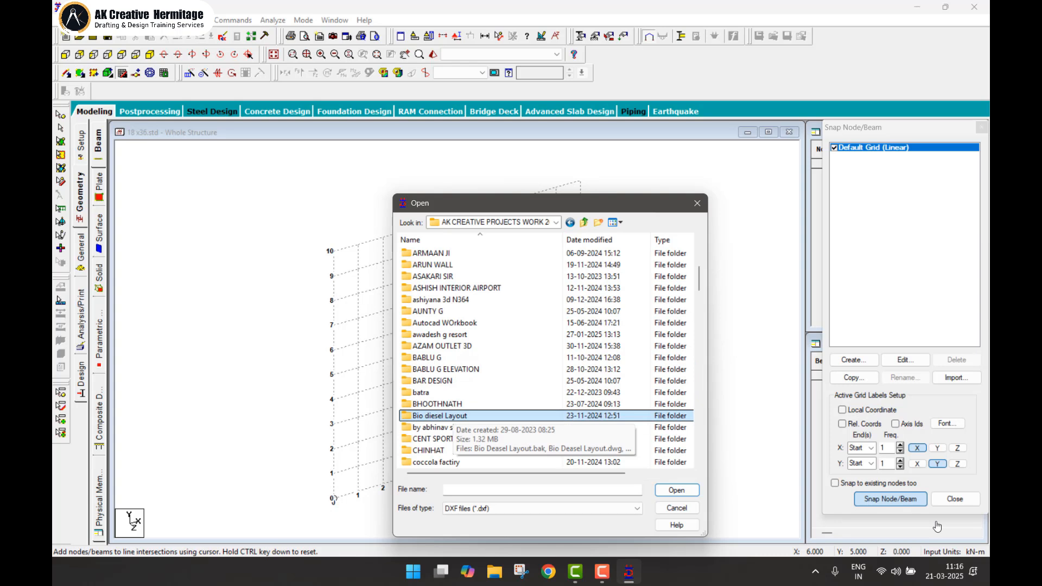
{"action": "scroll", "coordinate": [448, 415], "scroll_direction": "down", "scroll_amount": 1}
{"action": "key", "text": "s"}
{"action": "key", "text": "s"}
{"action": "key", "text": "s"}
{"action": "key", "text": "s"}
{"action": "key", "text": "s"}
{"action": "key", "text": "s"}
{"action": "key", "text": "s"}
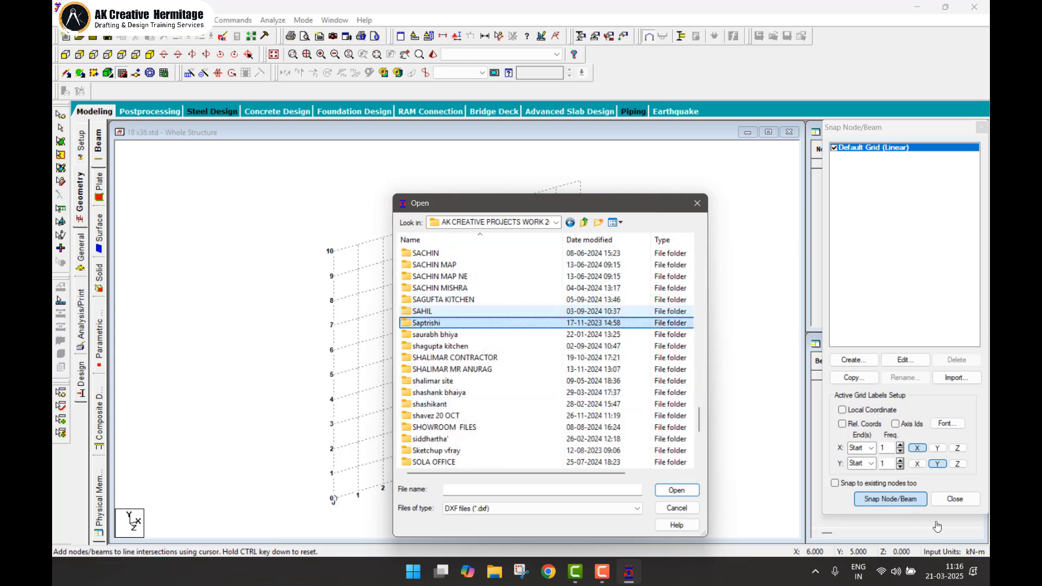
{"action": "key", "text": "s"}
{"action": "key", "text": "F4"}
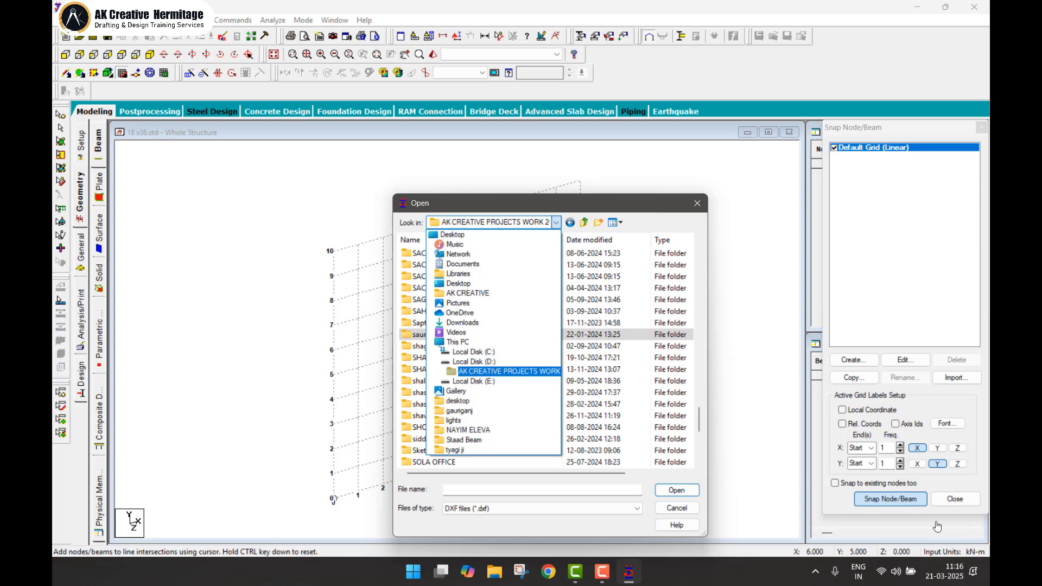
{"action": "key", "text": "Up"}
{"action": "key", "text": "Up"}
{"action": "key", "text": "Up"}
{"action": "key", "text": "Up"}
{"action": "key", "text": "Up"}
{"action": "key", "text": "Up"}
{"action": "key", "text": "Up"}
{"action": "key", "text": "Up"}
{"action": "key", "text": "Up"}
{"action": "key", "text": "Up"}
{"action": "key", "text": "Up"}
{"action": "key", "text": "Up"}
{"action": "key", "text": "Up"}
{"action": "key", "text": "Up"}
{"action": "key", "text": "Return"}
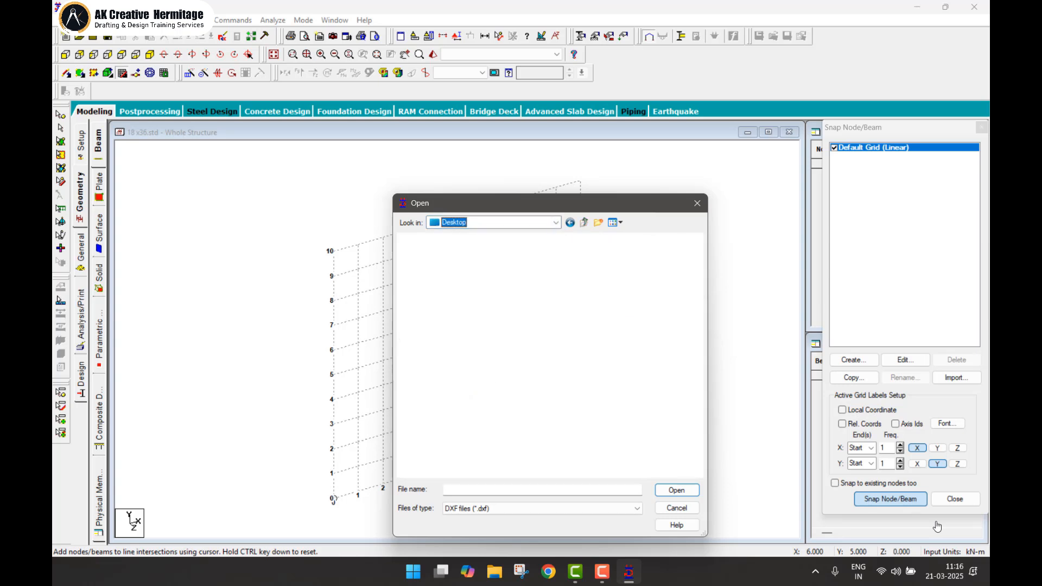
- Open the plan DXF file from the SHIROMANI PLAN folder inside the AK PROJECT 2025 folder
{"action": "scroll", "coordinate": [477, 367], "scroll_direction": "down", "scroll_amount": 5}
{"action": "left_click", "coordinate": [482, 404]}
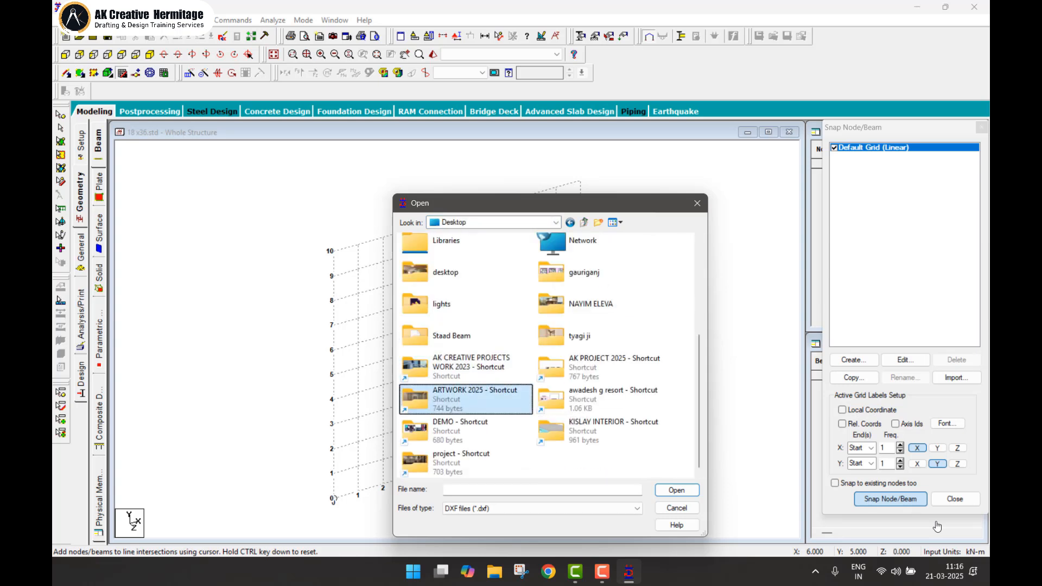
{"action": "double_click", "coordinate": [603, 379]}
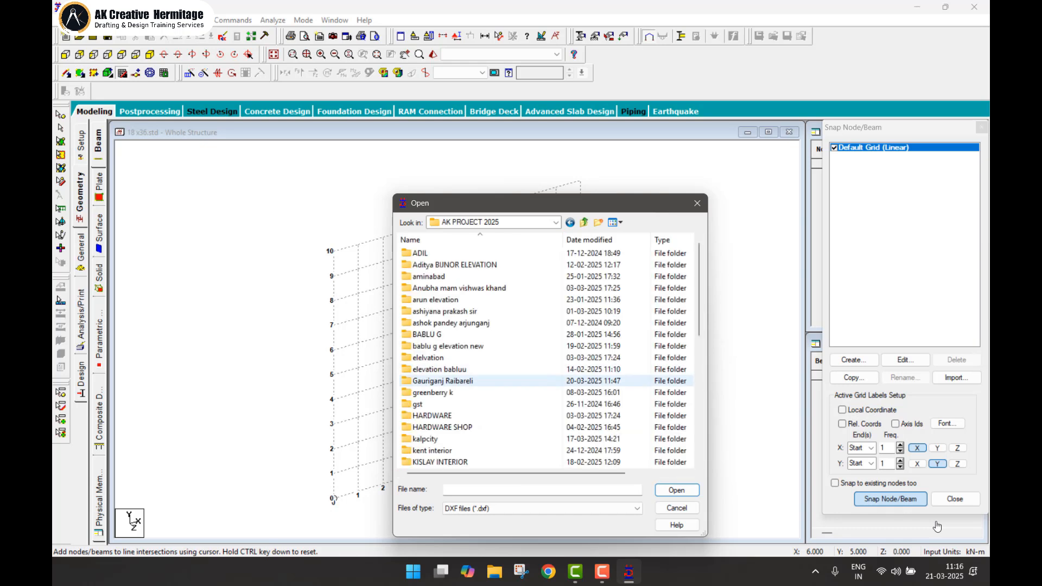
{"action": "key", "text": "s"}
{"action": "key", "text": "s"}
{"action": "key", "text": "s"}
{"action": "key", "text": "s"}
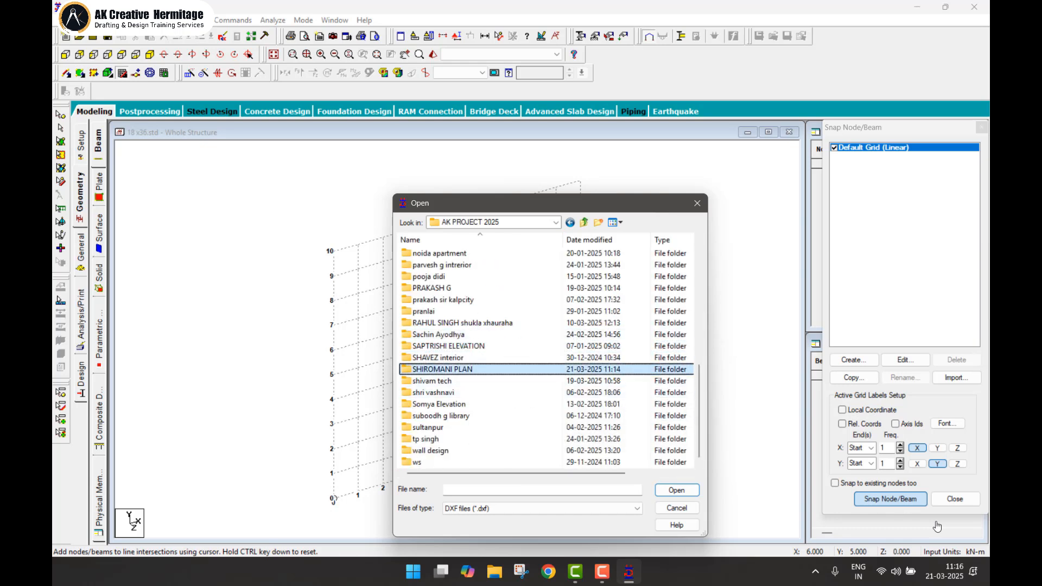
{"action": "key", "text": "Return"}
{"action": "key", "text": "Down"}
{"action": "key", "text": "Return"}
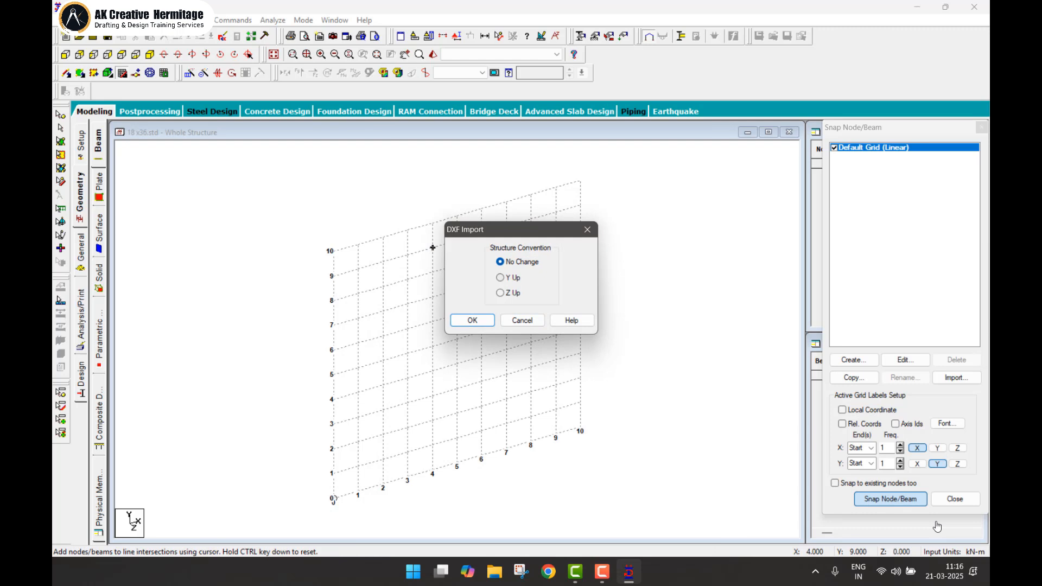
- Import the DXF with the Y Up structure convention and Inch and Pound as input units
{"action": "key", "text": "Down"}
{"action": "key", "text": "Return"}
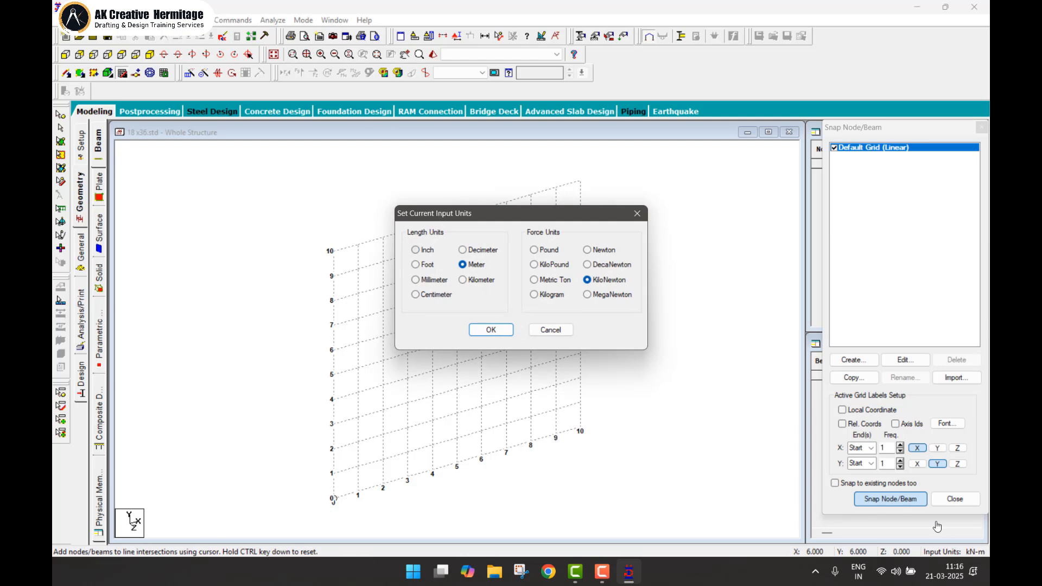
{"action": "key", "text": "Up"}
{"action": "key", "text": "Up"}
{"action": "key", "text": "Up"}
{"action": "key", "text": "Up"}
{"action": "key", "text": "Up"}
{"action": "key", "text": "Up"}
{"action": "key", "text": "Up"}
{"action": "key", "text": "Return"}
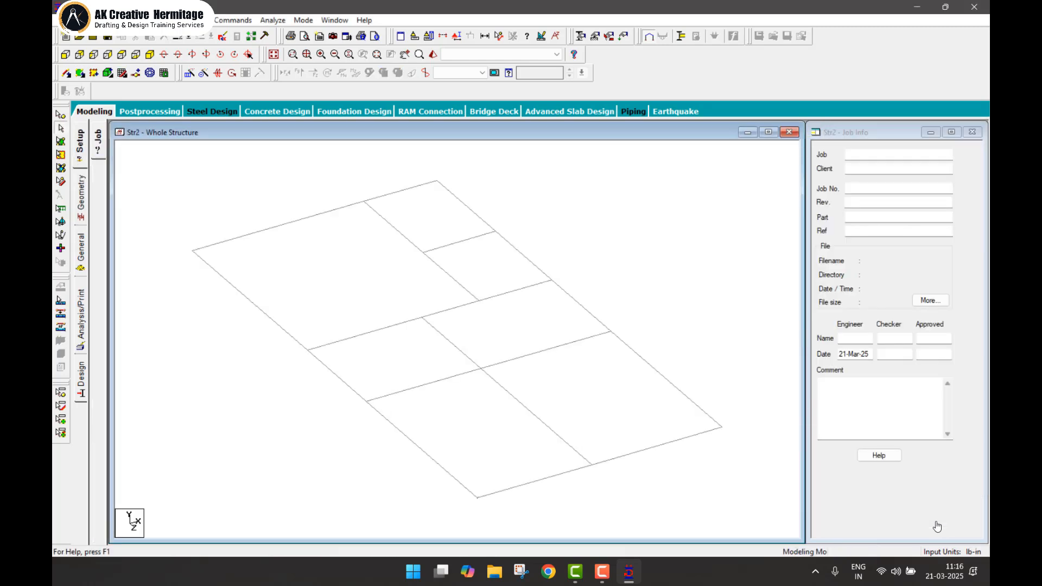
- Measure the node-to-node distance along the longer beam of the plan's far short edge
{"action": "left_click", "coordinate": [546, 350]}
{"action": "scroll", "coordinate": [546, 350], "scroll_direction": "down", "scroll_amount": 5}
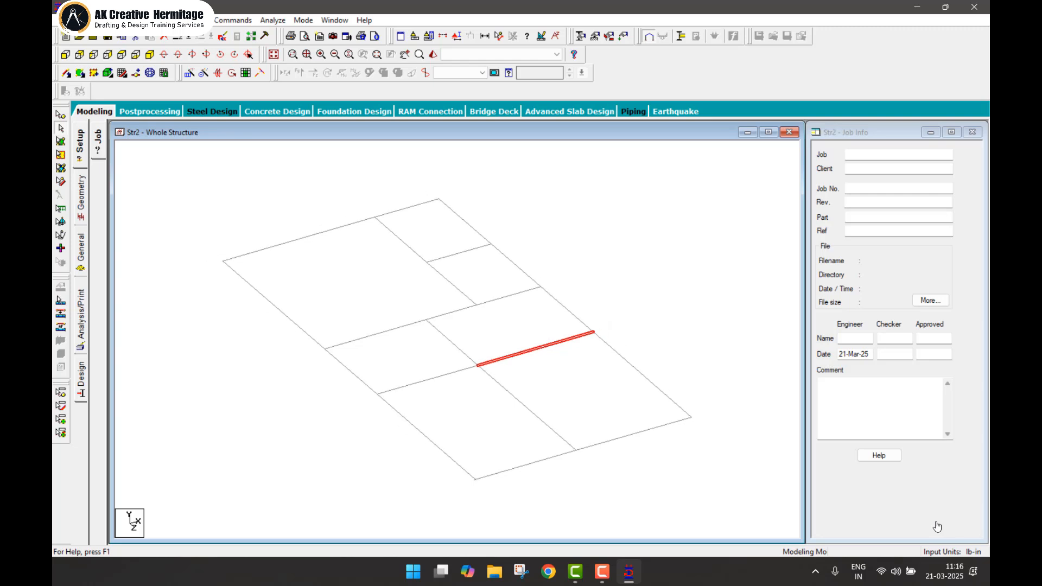
{"action": "left_click", "coordinate": [564, 380]}
{"action": "left_click", "coordinate": [499, 36]}
{"action": "left_click", "coordinate": [243, 268]}
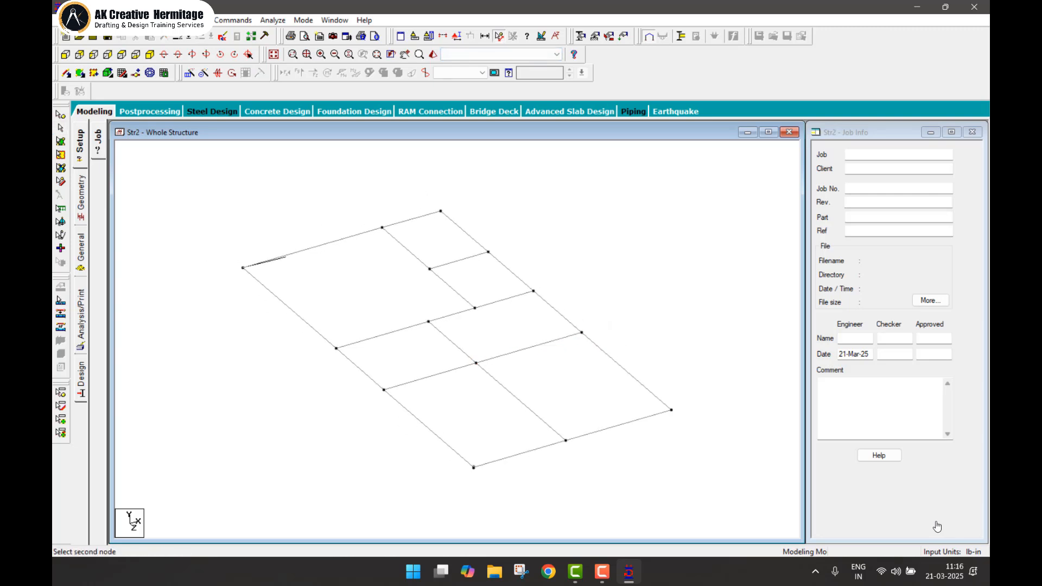
{"action": "left_click", "coordinate": [382, 228]}
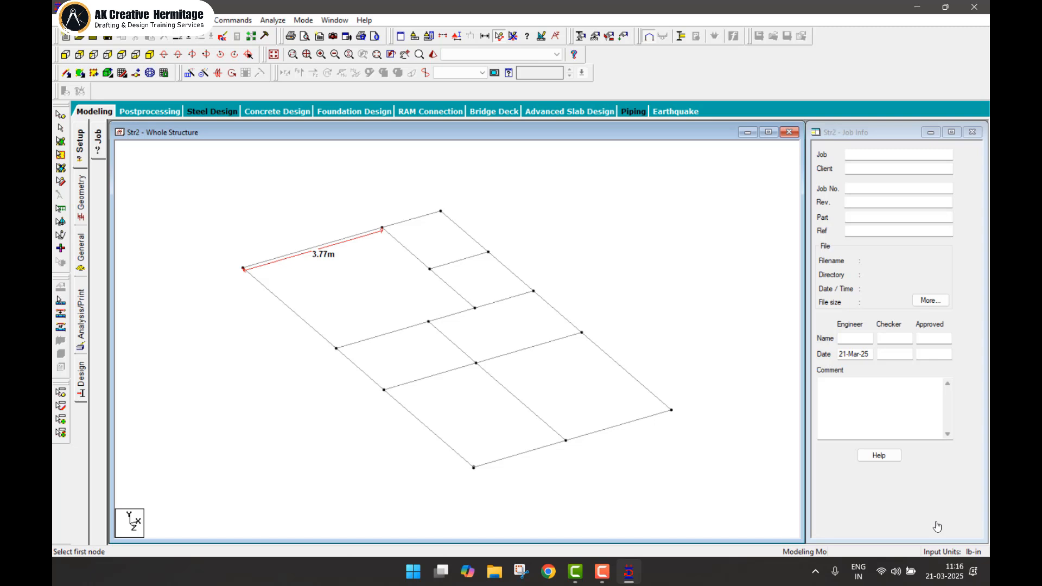
- Set the current input units to Meter for length and KiloNewton for force
{"action": "left_click", "coordinate": [233, 20]}
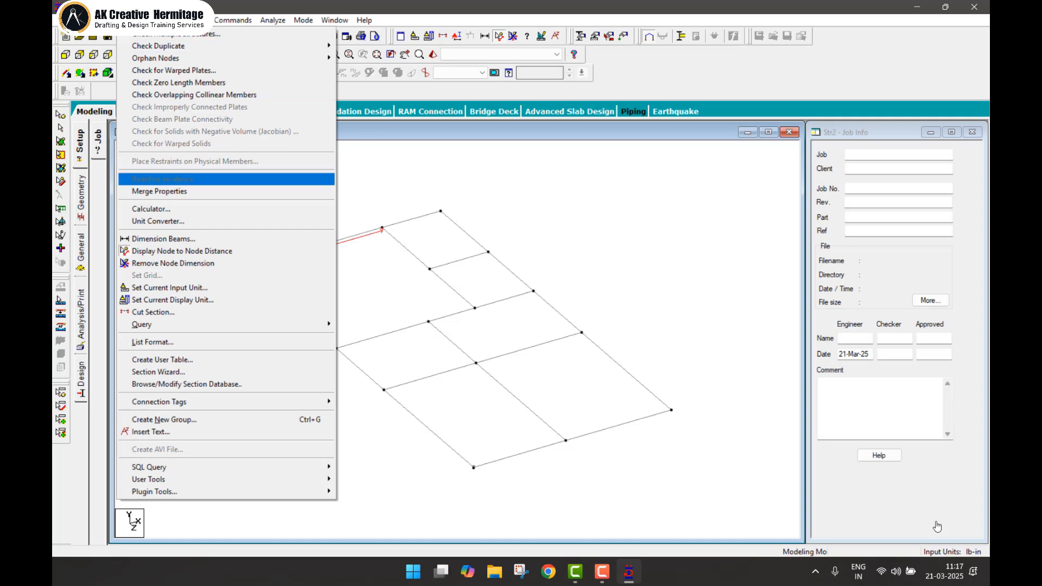
{"action": "left_click", "coordinate": [169, 288]}
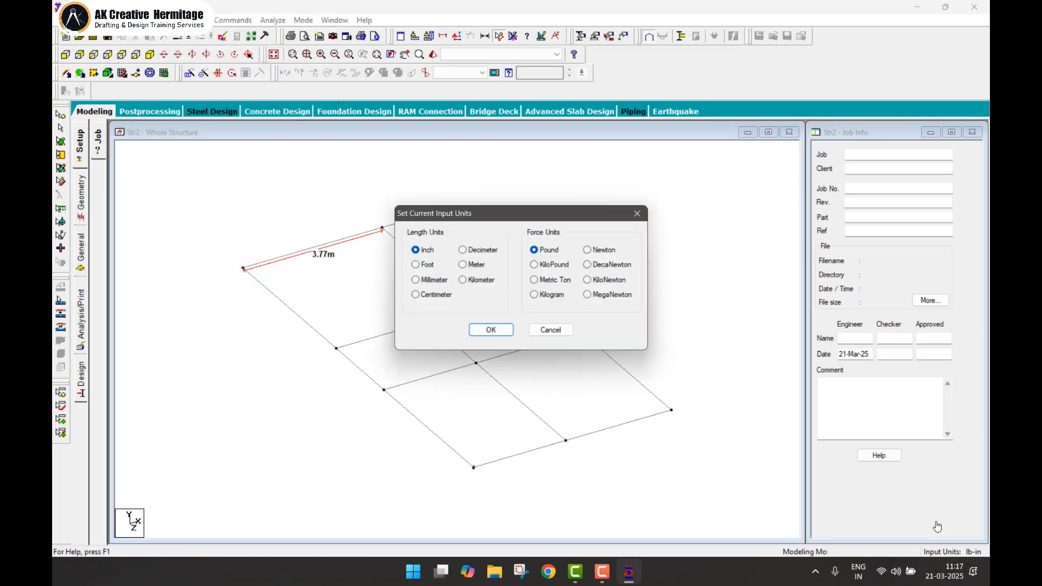
{"action": "left_click", "coordinate": [463, 264]}
{"action": "left_click", "coordinate": [587, 280]}
{"action": "left_click", "coordinate": [491, 330]}
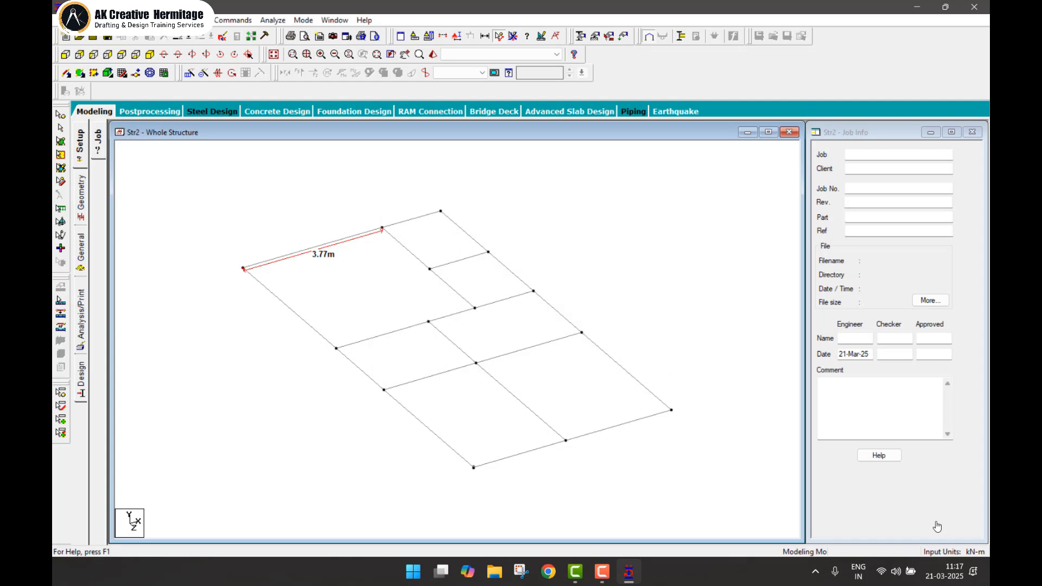
- Clear the existing node dimension and measure each node-to-node span along the plan's front long side and near short side
{"action": "left_click", "coordinate": [512, 36]}
{"action": "left_click", "coordinate": [499, 37]}
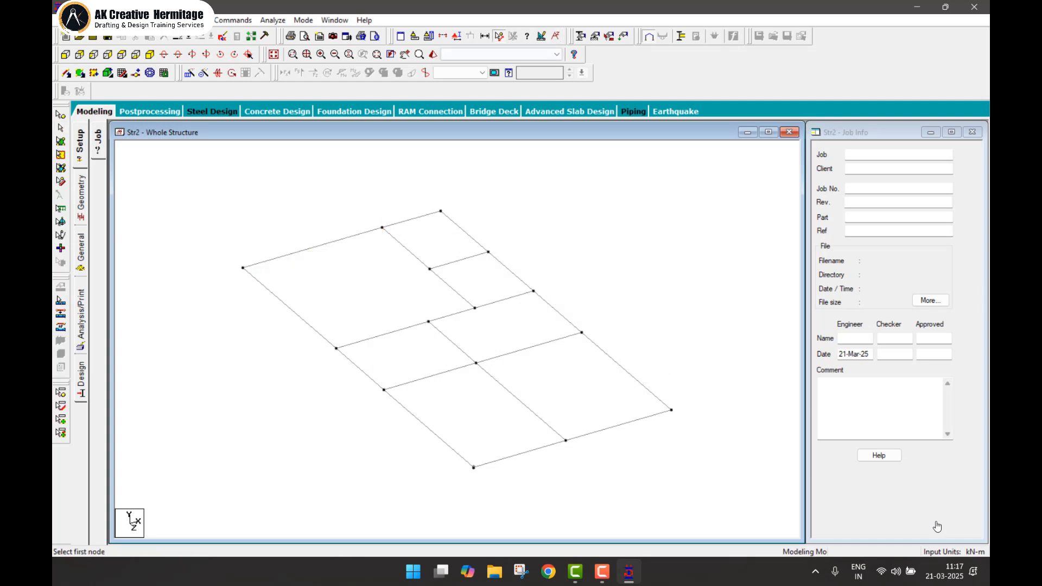
{"action": "left_click", "coordinate": [243, 267]}
{"action": "left_click", "coordinate": [336, 348]}
{"action": "left_click", "coordinate": [336, 348]}
{"action": "left_click", "coordinate": [383, 390]}
{"action": "left_click", "coordinate": [384, 390]}
{"action": "left_click", "coordinate": [473, 468]}
{"action": "left_click", "coordinate": [474, 467]}
{"action": "left_click", "coordinate": [566, 440]}
{"action": "left_click", "coordinate": [566, 440]}
{"action": "left_click", "coordinate": [671, 411]}
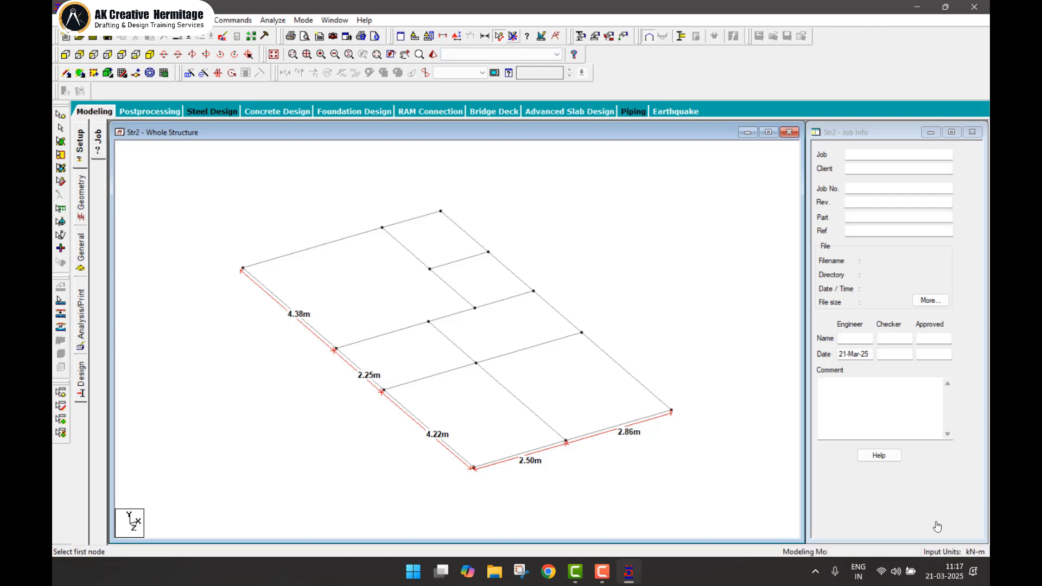
- Remove the node dimensions and select every beam of the imported plan
{"action": "left_click", "coordinate": [513, 36]}
{"action": "scroll", "coordinate": [457, 339], "scroll_direction": "down", "scroll_amount": 1}
{"action": "mouse_move", "coordinate": [457, 339]}
{"action": "middle_mouse_down"}
{"action": "mouse_move", "coordinate": [417, 338]}
{"action": "mouse_move", "coordinate": [420, 353]}
{"action": "middle_mouse_up"}
{"action": "scroll", "coordinate": [420, 352], "scroll_direction": "down", "scroll_amount": 2}
{"action": "left_click_drag", "start_coordinate": [646, 205], "coordinate": [203, 506]}
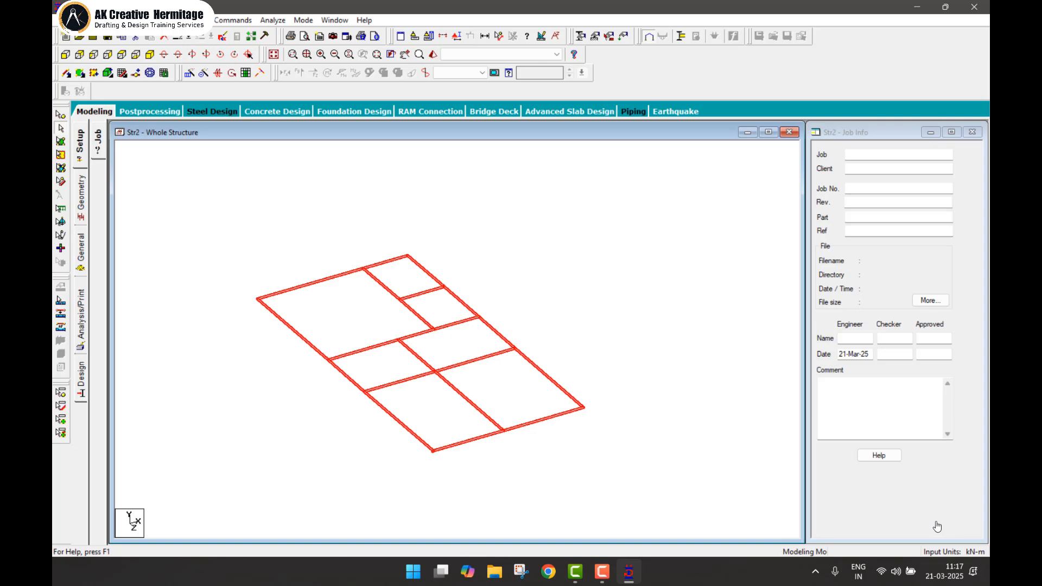
{"action": "scroll", "coordinate": [423, 353], "scroll_direction": "up", "scroll_amount": 1}
{"action": "middle_click_drag", "start_coordinate": [423, 352], "coordinate": [473, 325]}
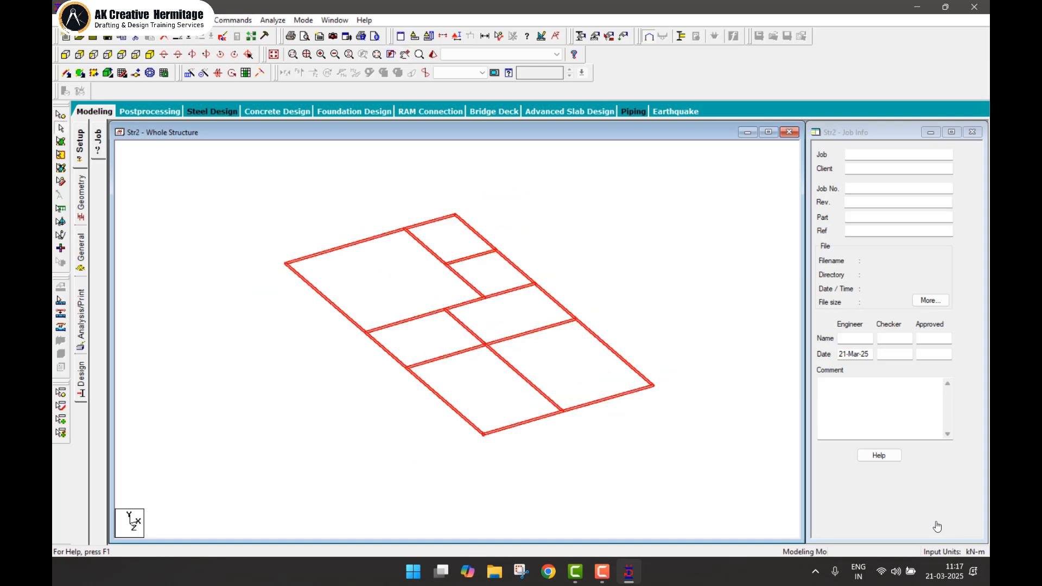
- Apply Translational Repeat to the selected beams in global Y with 3 steps of 3 m and Link Steps enabled
{"action": "left_click", "coordinate": [194, 20]}
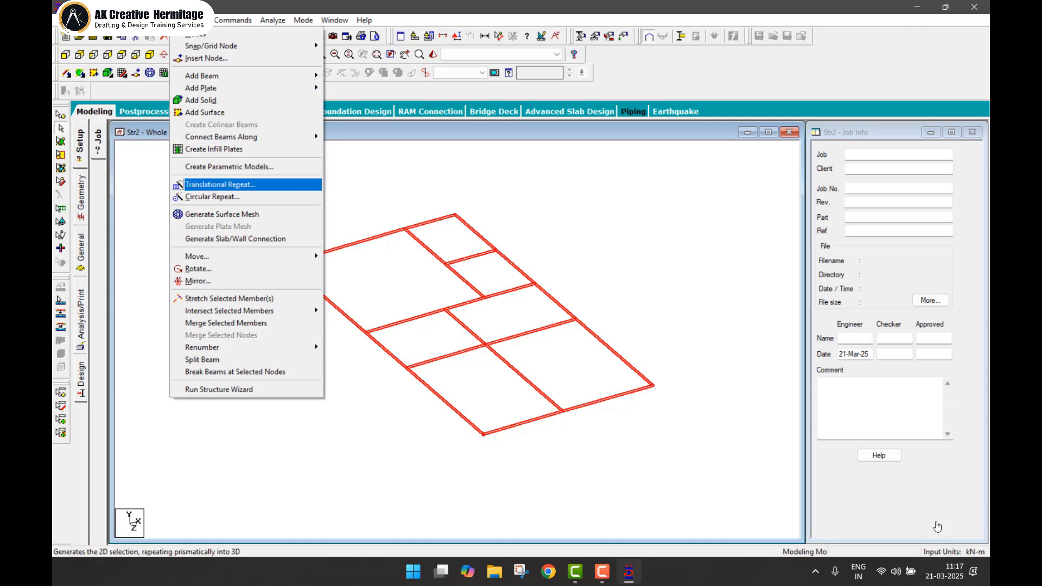
{"action": "left_click", "coordinate": [217, 185]}
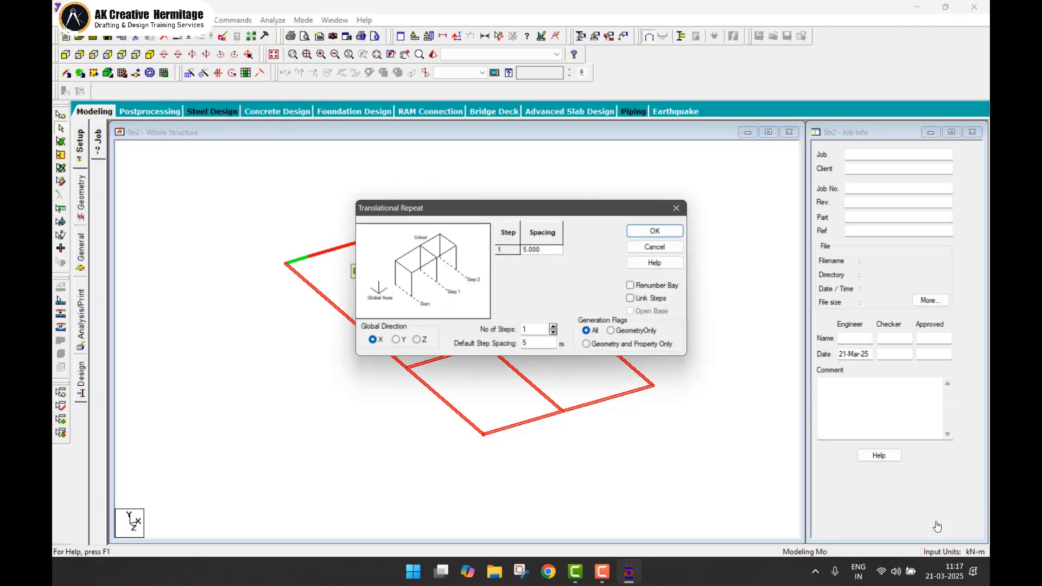
{"action": "left_click", "coordinate": [396, 339]}
{"action": "double_click", "coordinate": [524, 343]}
{"action": "type", "text": "3"}
{"action": "key", "text": "shift+Tab"}
{"action": "type", "text": "3"}
{"action": "key", "text": "Tab"}
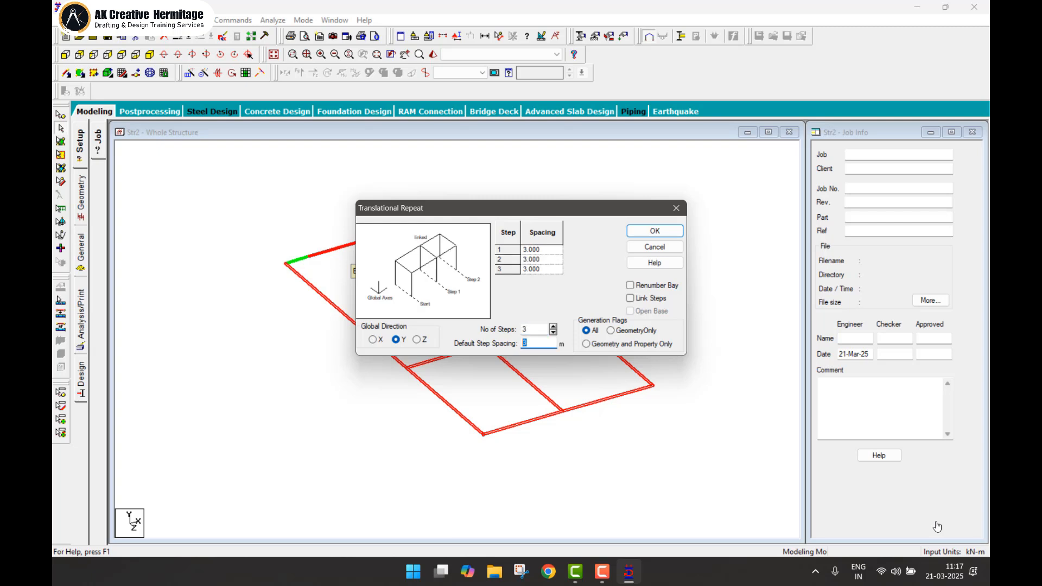
{"action": "left_click", "coordinate": [630, 298]}
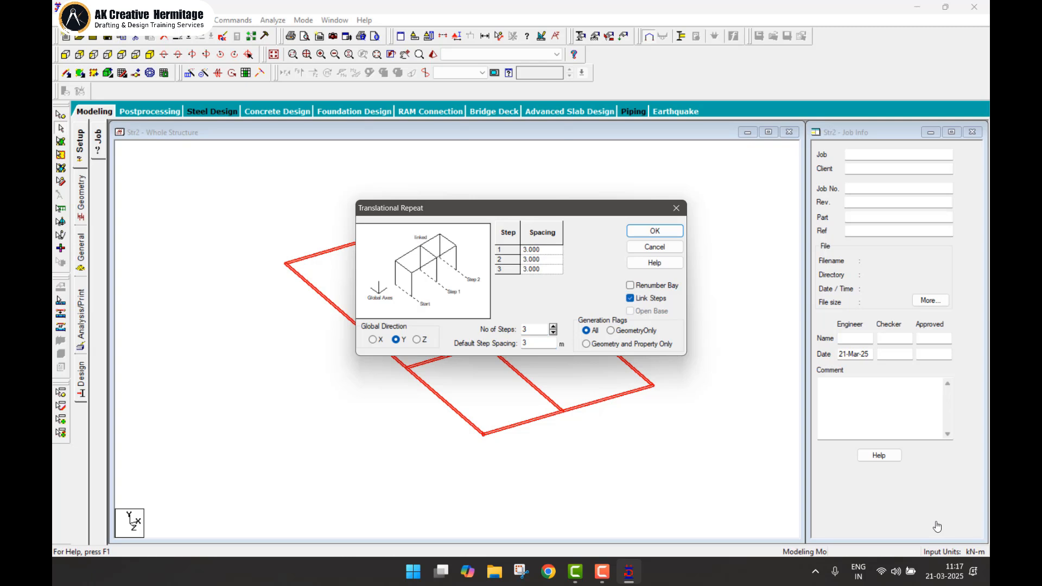
{"action": "left_click", "coordinate": [655, 231]}
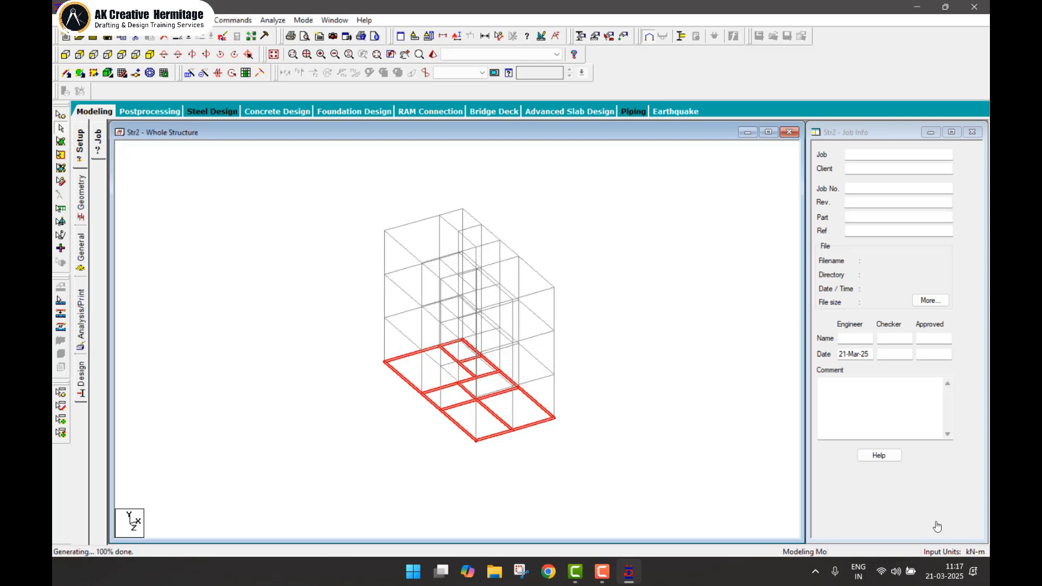
- Delete the selected original beams at the base of the frame
{"action": "key", "text": "Delete"}
{"action": "key", "text": "Return"}
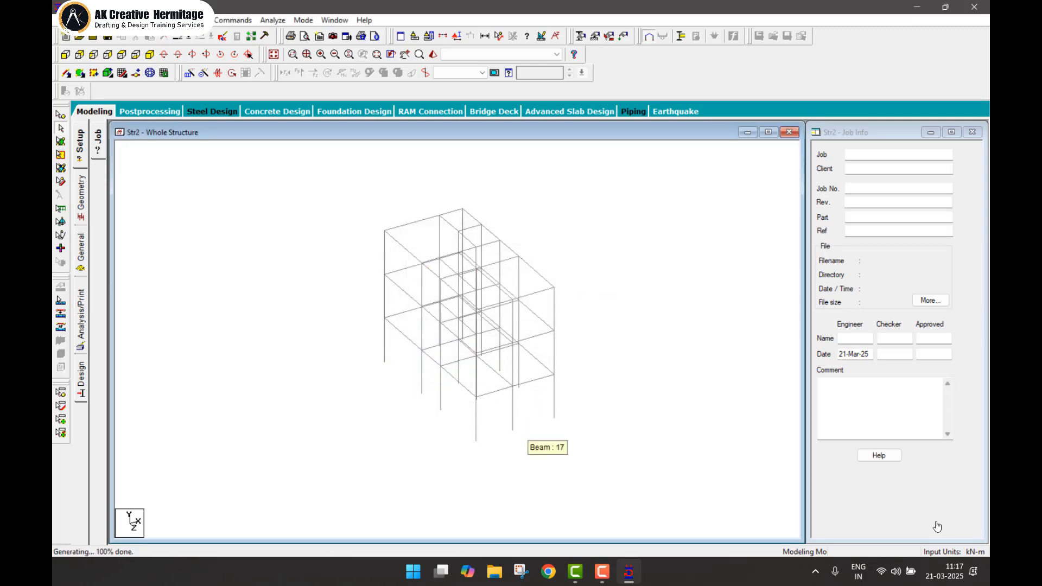